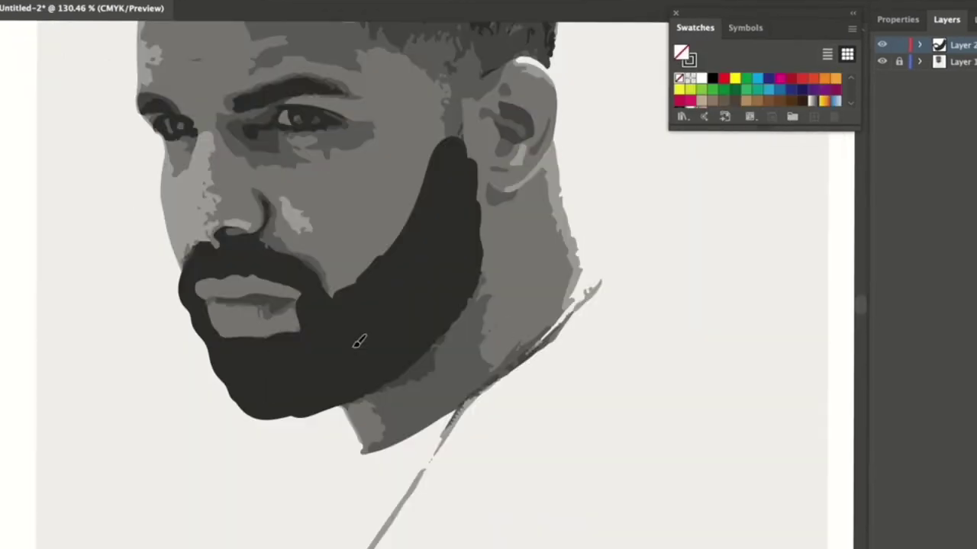
# Paint strokes along the beard's upper and lower edges so they merge into the dark beard
pyautogui.hscroll(-2, 366, 321)
pyautogui.scroll(-1, 366, 321)
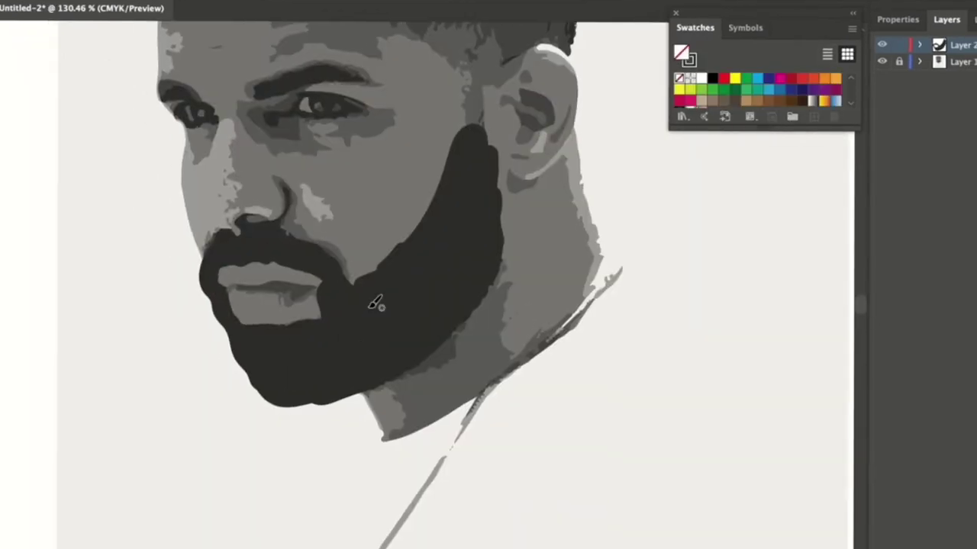
pyautogui.moveTo(501, 136); pyautogui.dragTo(461, 206)
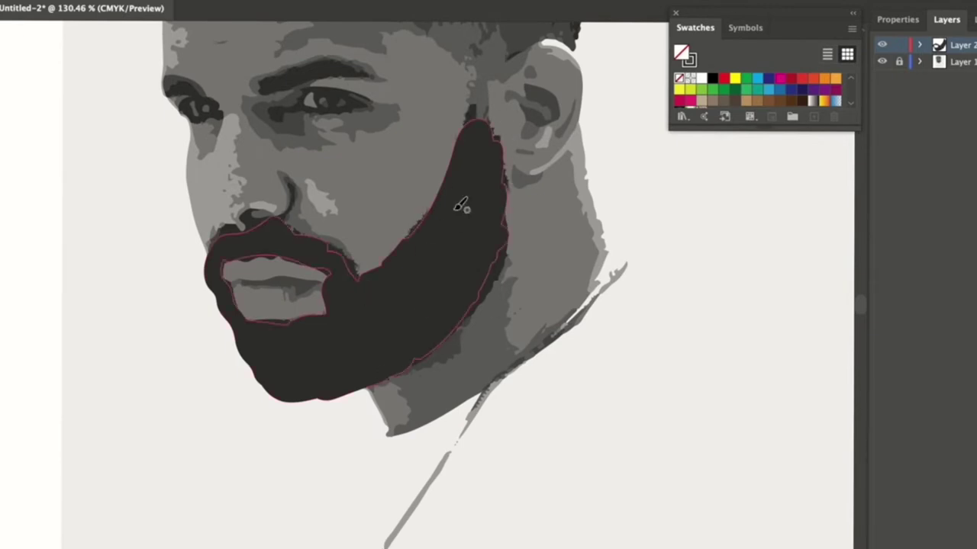
pyautogui.keyDown('ctrl'); pyautogui.click(739, 284); pyautogui.keyUp('ctrl')
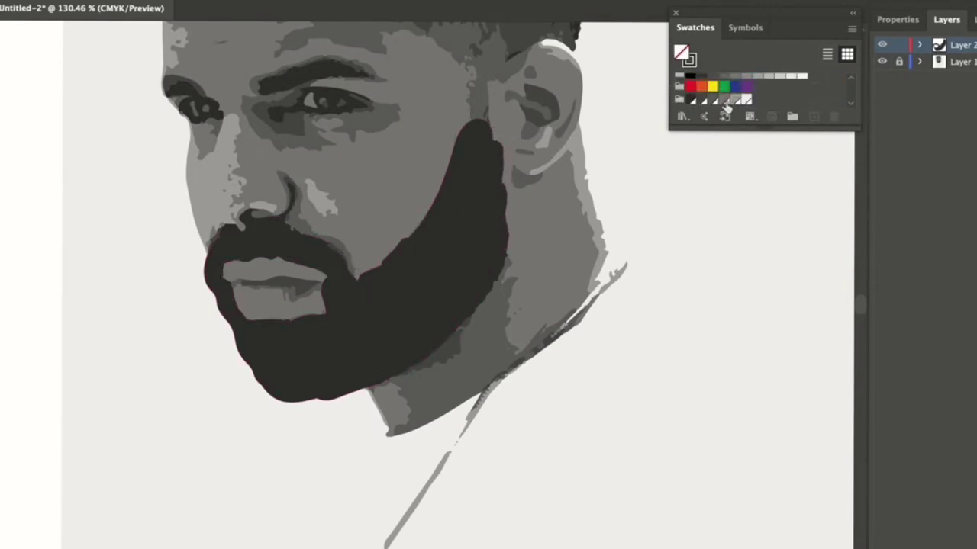
pyautogui.moveTo(503, 173); pyautogui.dragTo(357, 254)
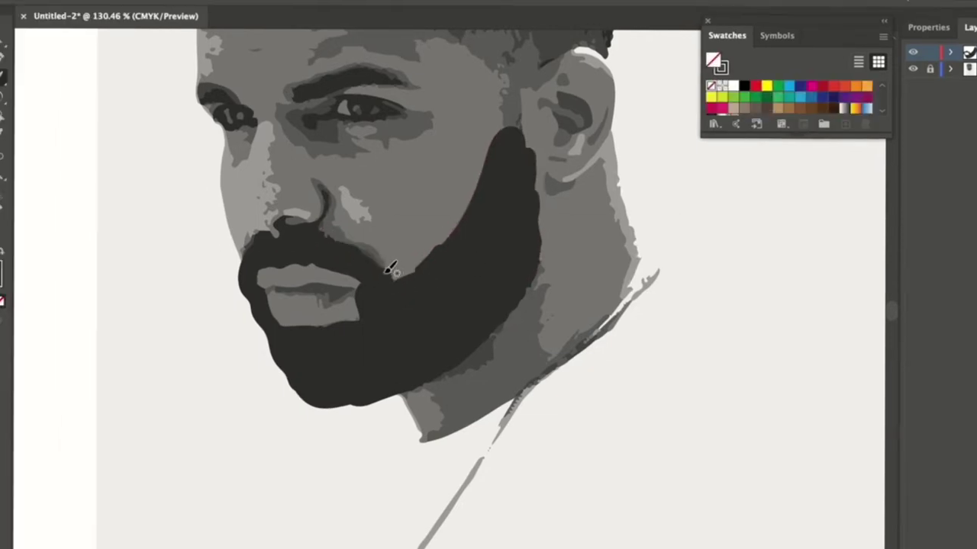
pyautogui.moveTo(474, 199); pyautogui.dragTo(532, 134)
pyautogui.moveTo(512, 309)
pyautogui.mouseDown()
pyautogui.moveTo(316, 375)
pyautogui.moveTo(254, 306)
pyautogui.moveTo(349, 257)
pyautogui.mouseUp()
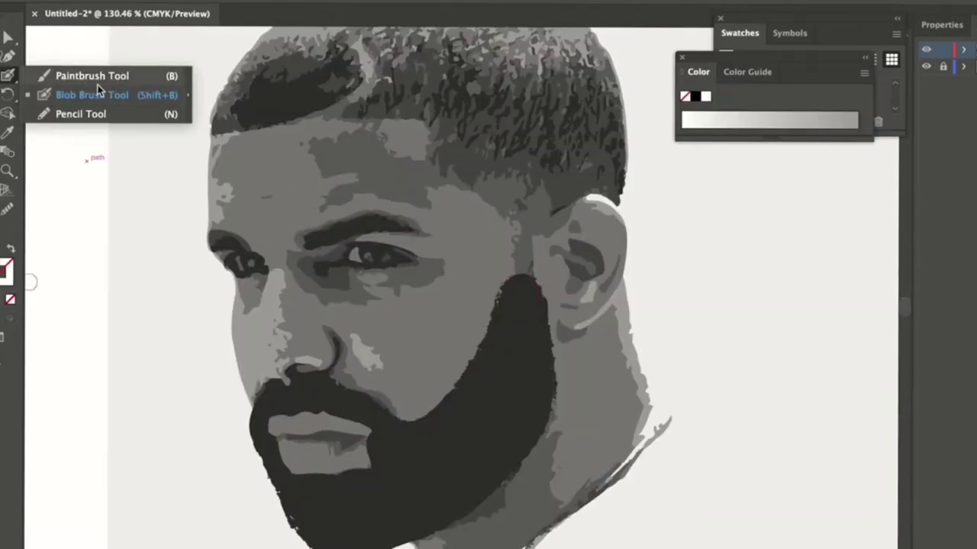
pyautogui.click(96, 90)
# Set the Blob Brush to 35 pt, 180° angle, 91% roundness, all Random, 37° angle variation
pyautogui.doubleClick(7, 76)
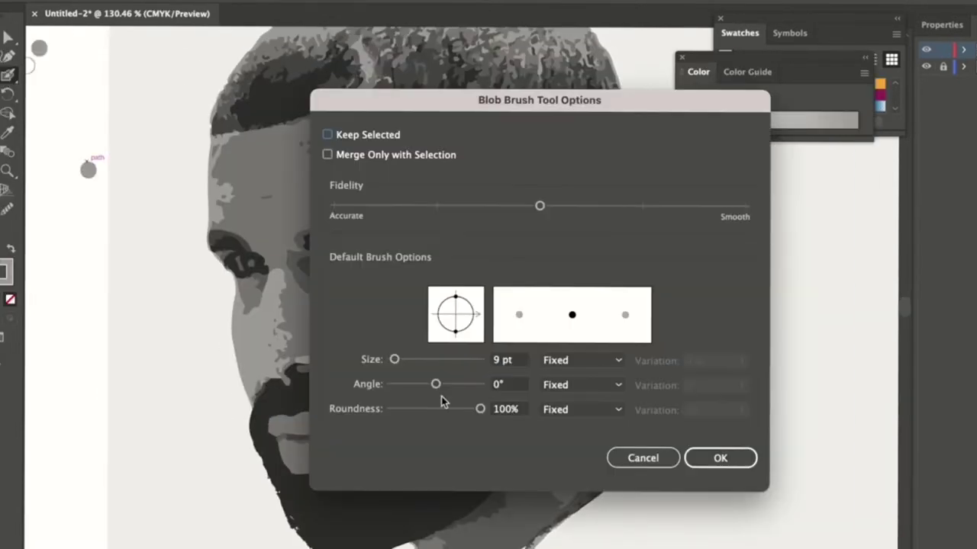
pyautogui.moveTo(395, 360); pyautogui.dragTo(480, 384)
pyautogui.moveTo(480, 409); pyautogui.dragTo(472, 409)
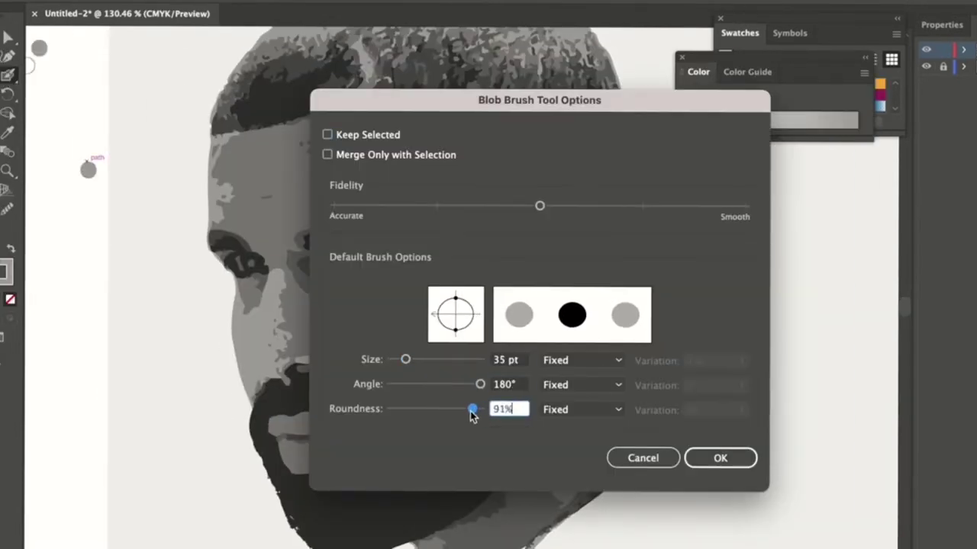
pyautogui.click(581, 361)
pyautogui.click(574, 394)
pyautogui.click(695, 385)
pyautogui.write('37')
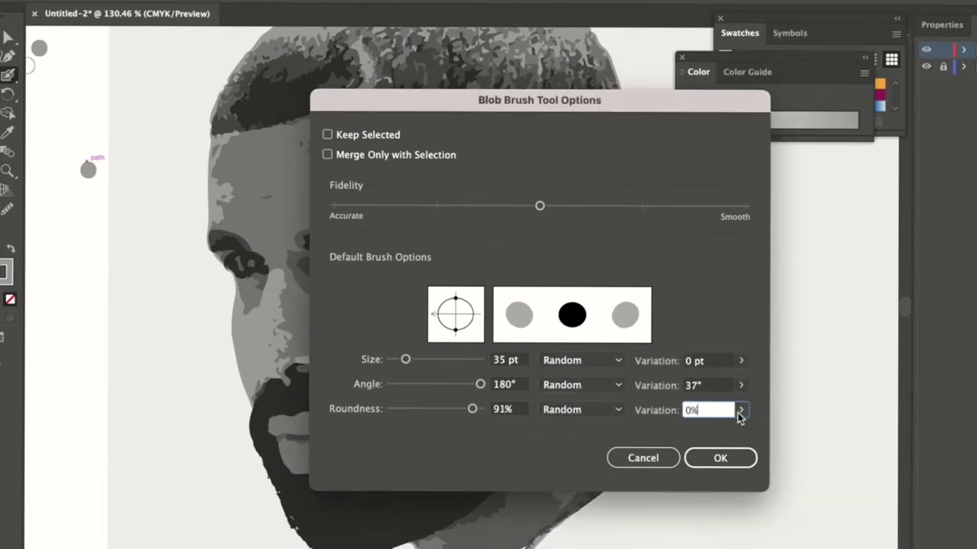
pyautogui.click(740, 410)
pyautogui.moveTo(676, 430); pyautogui.dragTo(699, 430)
pyautogui.click(720, 458)
pyautogui.moveTo(663, 51); pyautogui.dragTo(801, 233)
pyautogui.scroll(-5, 633, 259)
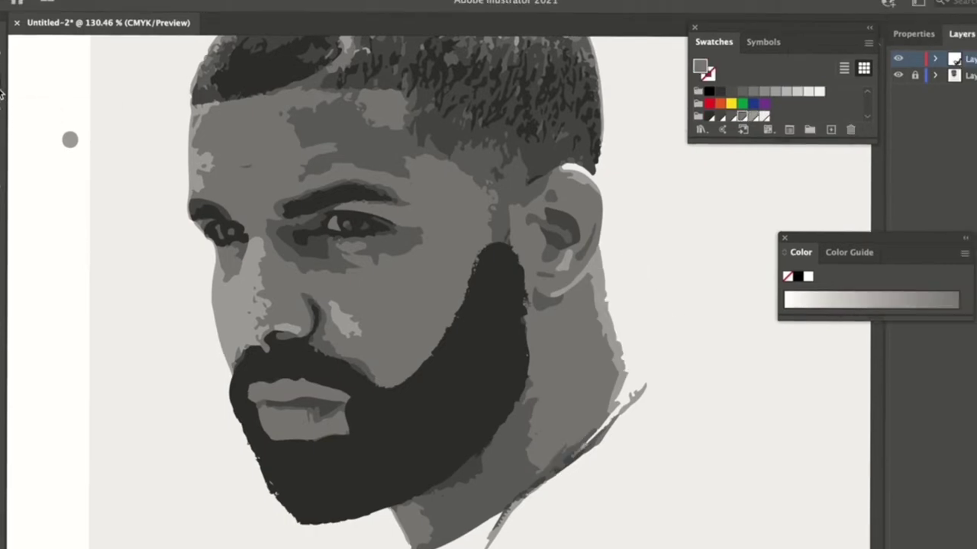
# Sample a grey with the Eyedropper and change the Blob Brush roundness to 39%
pyautogui.press('i')
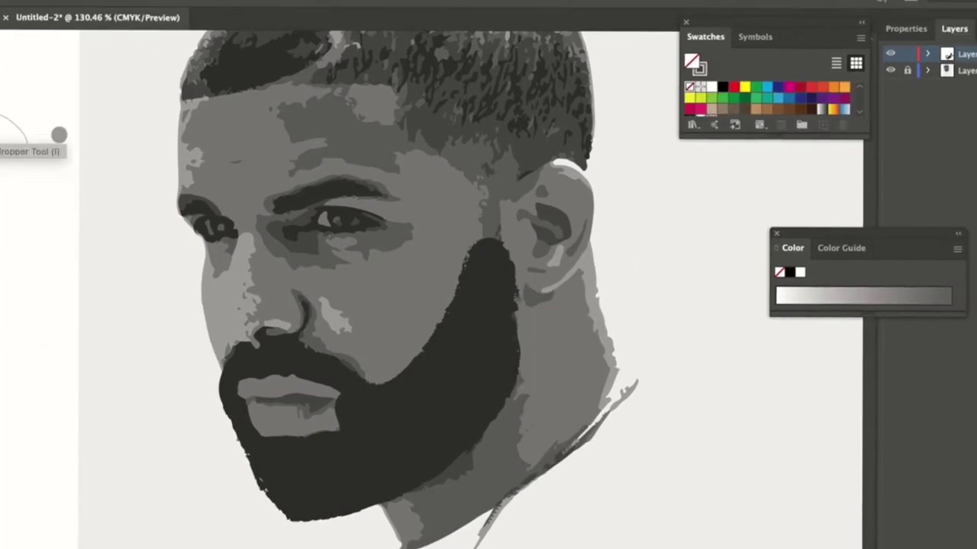
pyautogui.doubleClick(4, 135)
pyautogui.moveTo(381, 408); pyautogui.dragTo(393, 409)
pyautogui.click(684, 459)
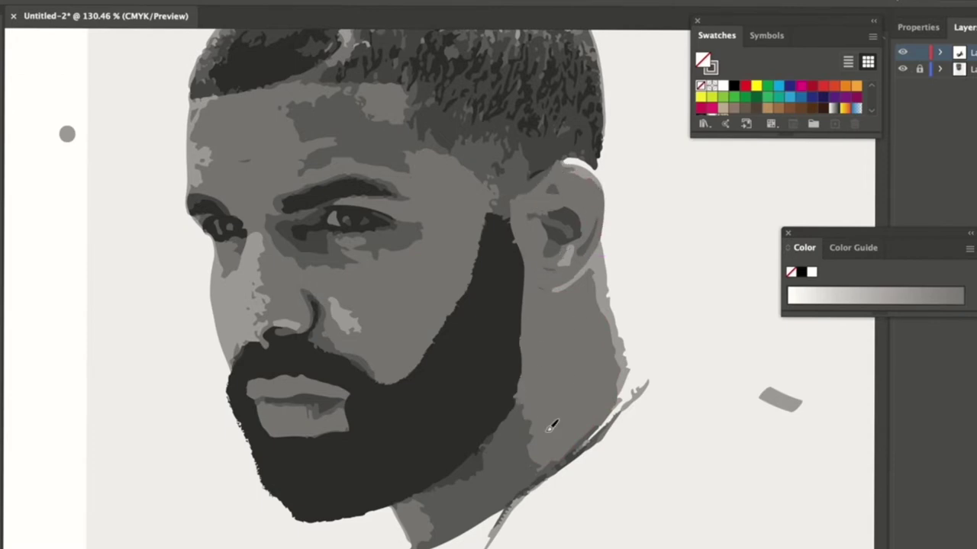
# Paint a light-grey cheek highlight from under the eye toward the temple
pyautogui.moveTo(393, 255); pyautogui.dragTo(418, 358)
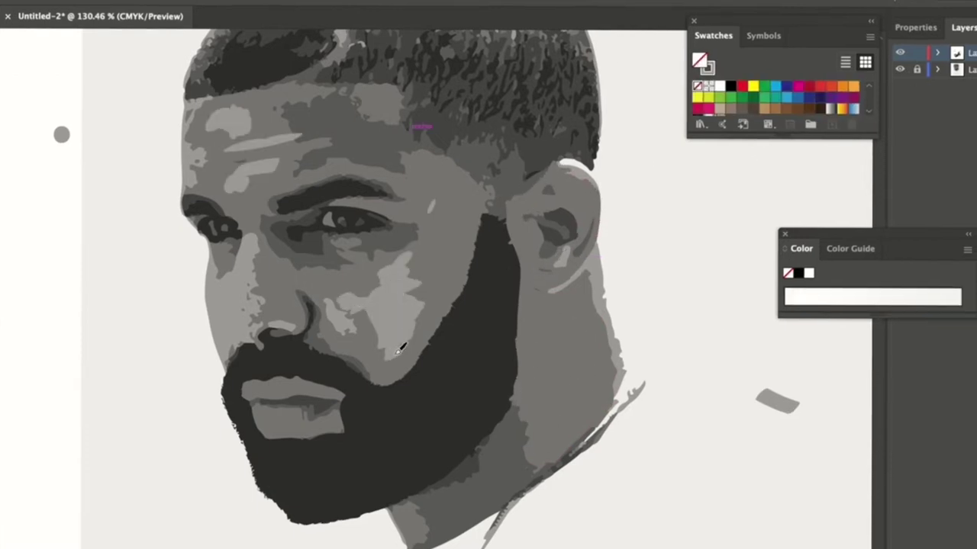
pyautogui.hotkey('ctrl', 'z')
pyautogui.moveTo(381, 309)
pyautogui.mouseDown()
pyautogui.moveTo(443, 164)
pyautogui.moveTo(431, 336)
pyautogui.mouseUp()
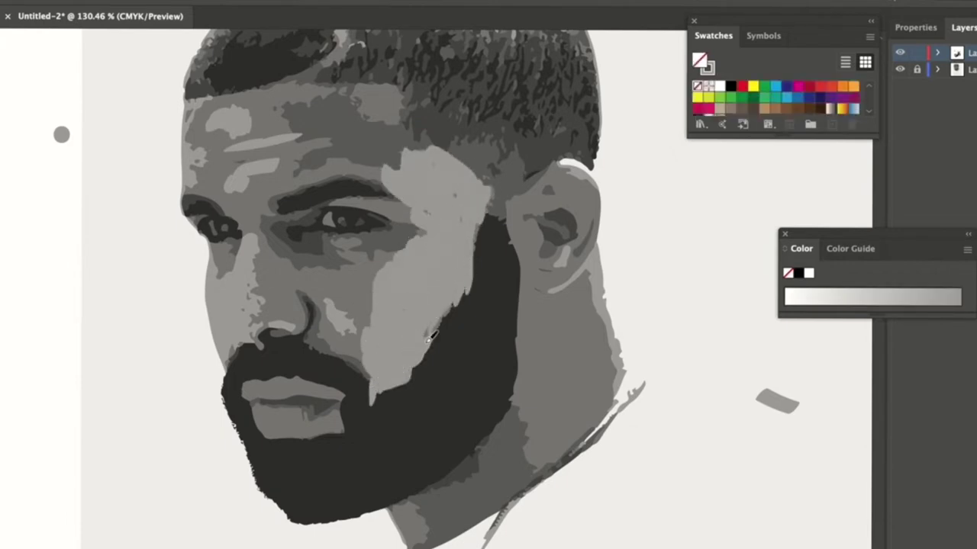
pyautogui.moveTo(455, 188)
pyautogui.mouseDown()
pyautogui.moveTo(328, 277)
pyautogui.moveTo(385, 256)
pyautogui.mouseUp()
pyautogui.moveTo(488, 213)
pyautogui.mouseDown()
pyautogui.moveTo(323, 327)
pyautogui.moveTo(352, 327)
pyautogui.mouseUp()
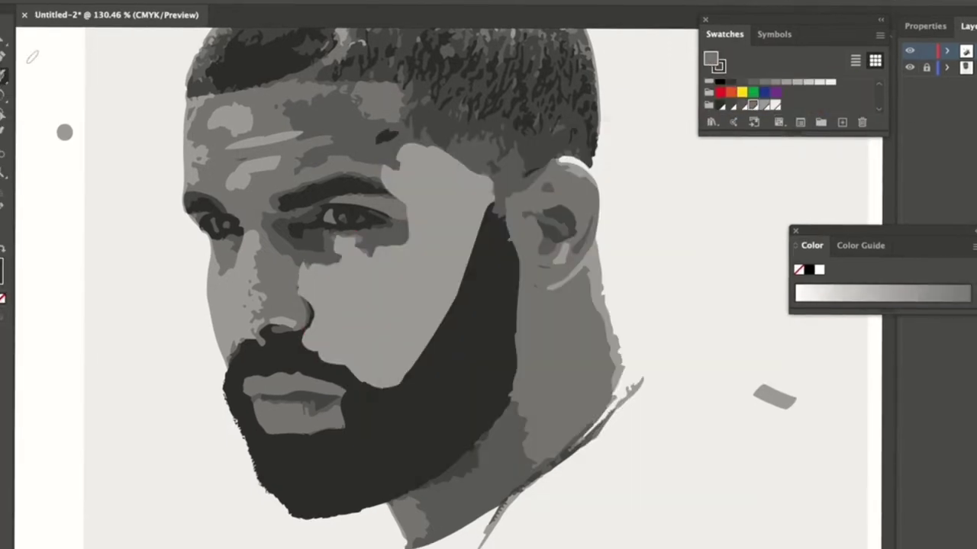
# Paint a dark patch at the forehead hairline and shift it to the right
pyautogui.moveTo(382, 156)
pyautogui.mouseDown()
pyautogui.moveTo(407, 125)
pyautogui.moveTo(312, 107)
pyautogui.mouseUp()
pyautogui.press('v')
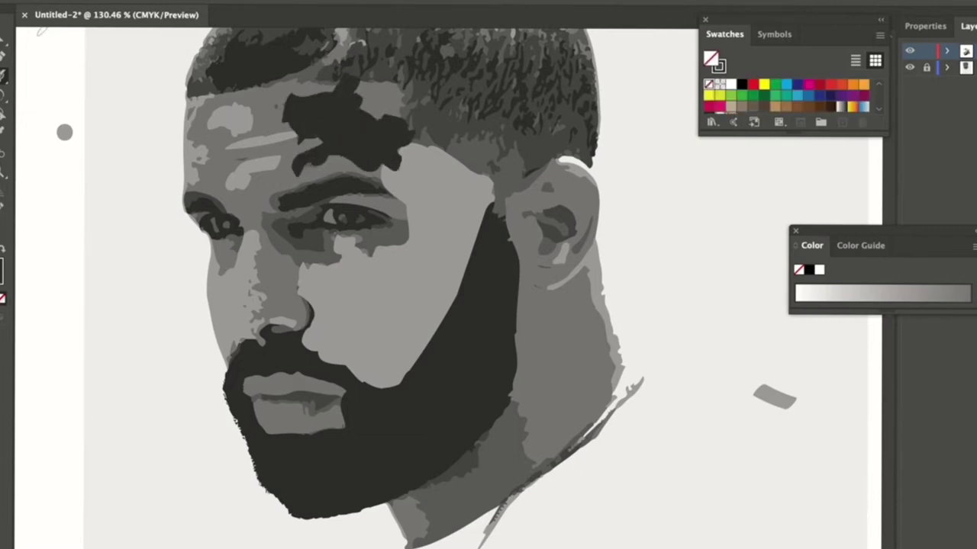
pyautogui.moveTo(339, 152)
pyautogui.mouseDown()
pyautogui.moveTo(583, 223)
pyautogui.moveTo(367, 148)
pyautogui.mouseUp()
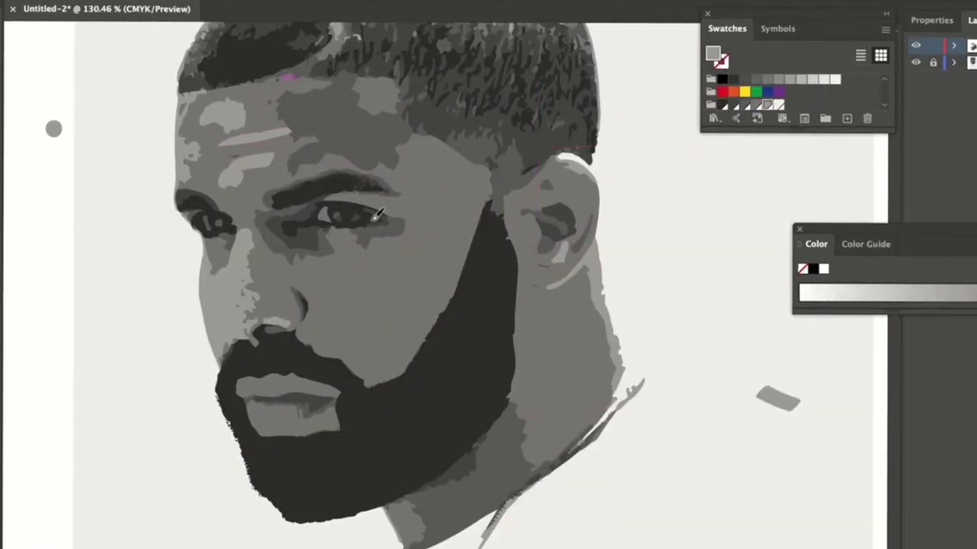
# Cover the forehead with a mid-grey shape and reposition it
pyautogui.moveTo(246, 87)
pyautogui.mouseDown()
pyautogui.moveTo(287, 124)
pyautogui.moveTo(273, 154)
pyautogui.moveTo(304, 170)
pyautogui.moveTo(366, 164)
pyautogui.moveTo(400, 183)
pyautogui.mouseUp()
pyautogui.press('v')
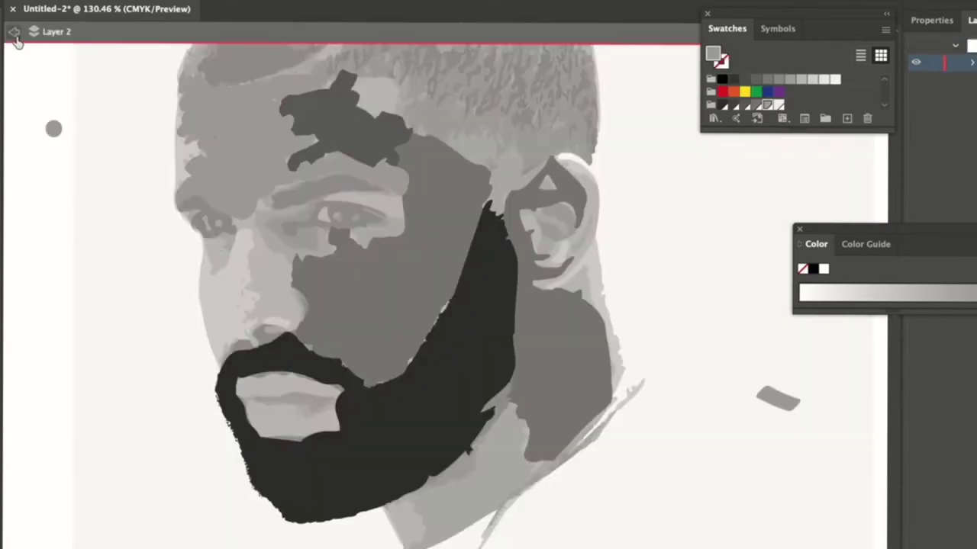
pyautogui.moveTo(227, 139); pyautogui.dragTo(181, 127)
# Brush a light highlight onto the upper forehead, then select the face and highlight shapes
pyautogui.hotkey('shift', 'b')
pyautogui.moveTo(355, 88); pyautogui.dragTo(397, 103)
pyautogui.press('v')
pyautogui.click(319, 305)
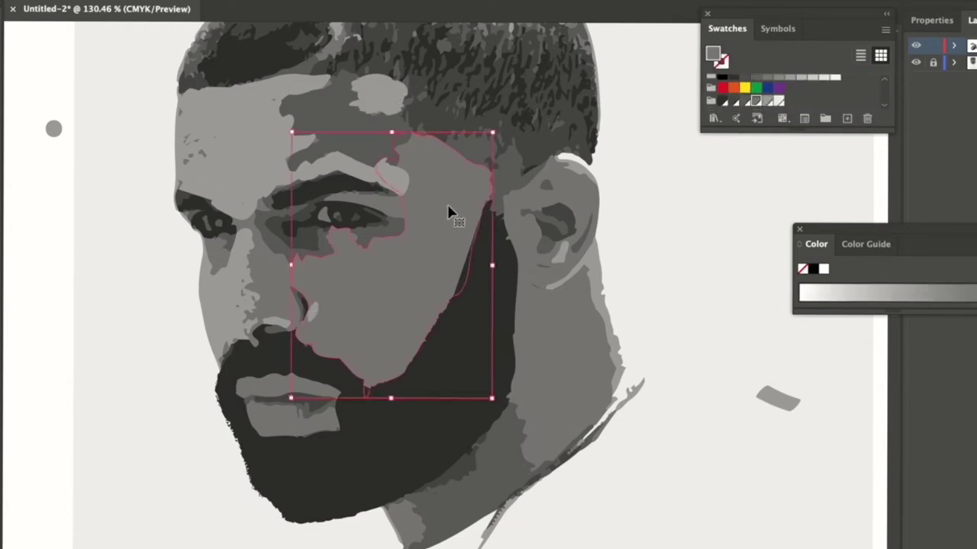
pyautogui.hotkey('shift', 'b')
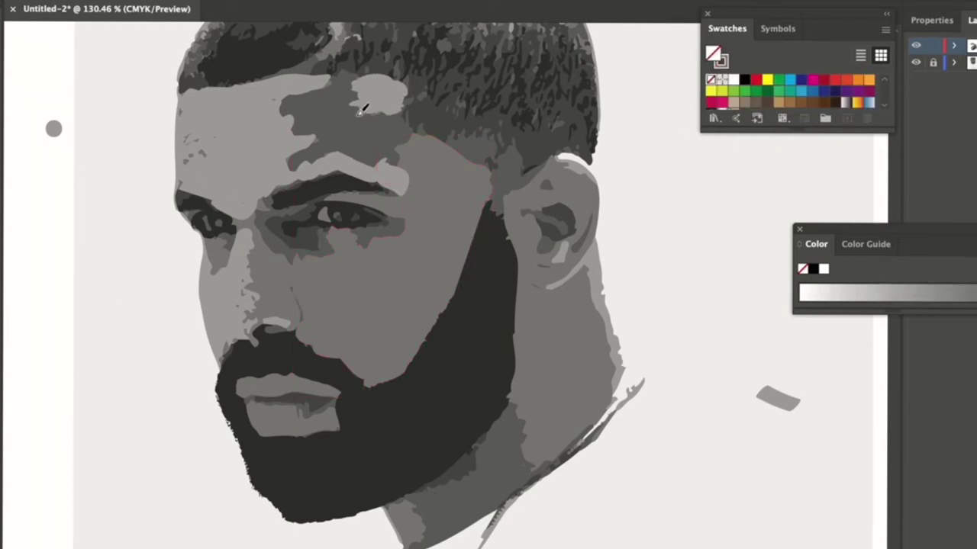
pyautogui.keyDown('ctrl'); pyautogui.click(295, 130); pyautogui.keyUp('ctrl')
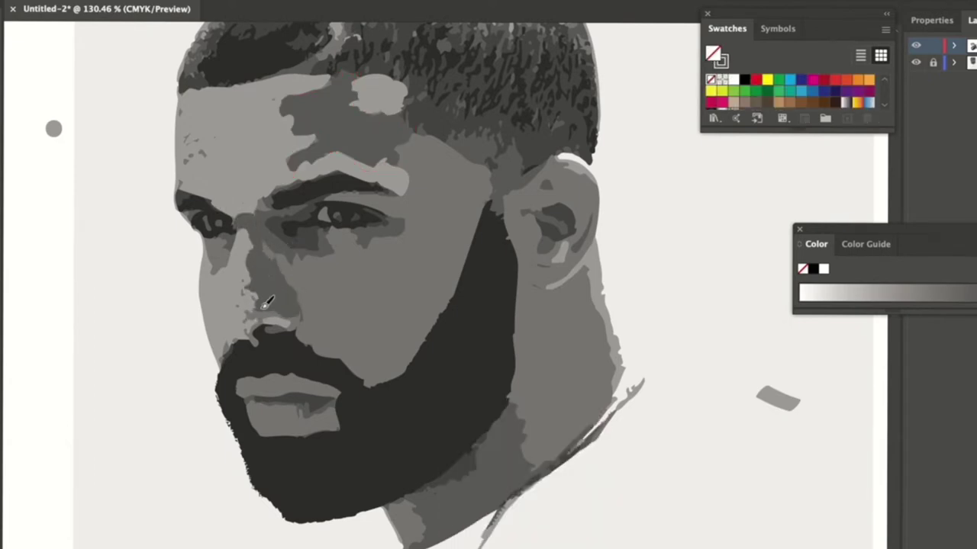
pyautogui.keyDown('ctrl'); pyautogui.click(385, 90); pyautogui.keyUp('ctrl')
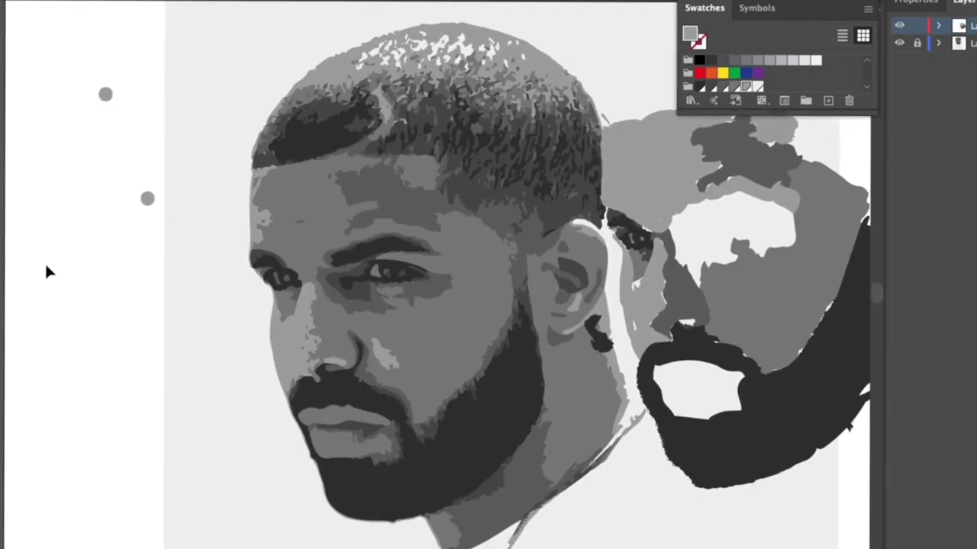
# Paint light-grey patches over the eyebrow, covering its dark area
pyautogui.moveTo(632, 166); pyautogui.dragTo(638, 168)
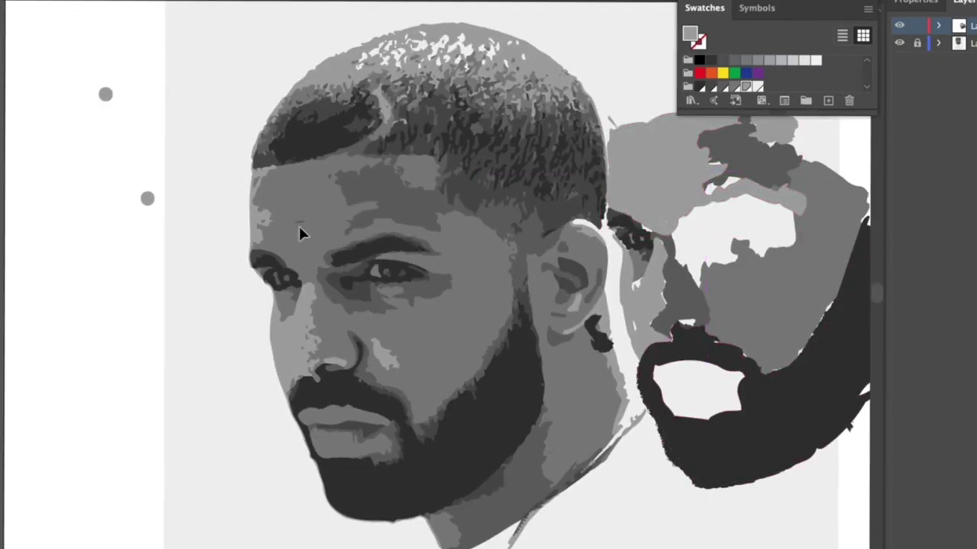
pyautogui.scroll(3, 297, 224)
pyautogui.moveTo(375, 309)
pyautogui.mouseDown()
pyautogui.moveTo(457, 291)
pyautogui.moveTo(363, 326)
pyautogui.mouseUp()
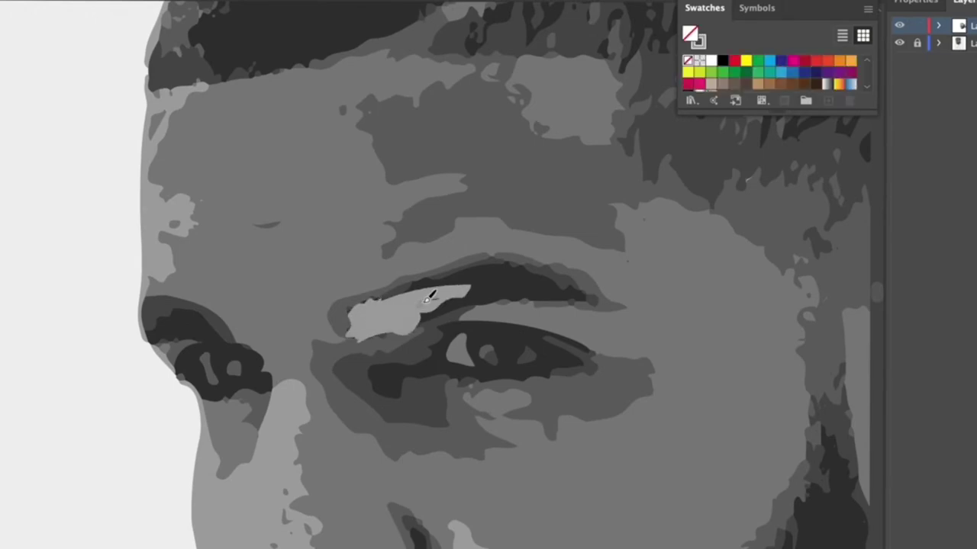
pyautogui.hotkey('ctrl', 'z')
pyautogui.moveTo(418, 299); pyautogui.dragTo(431, 292)
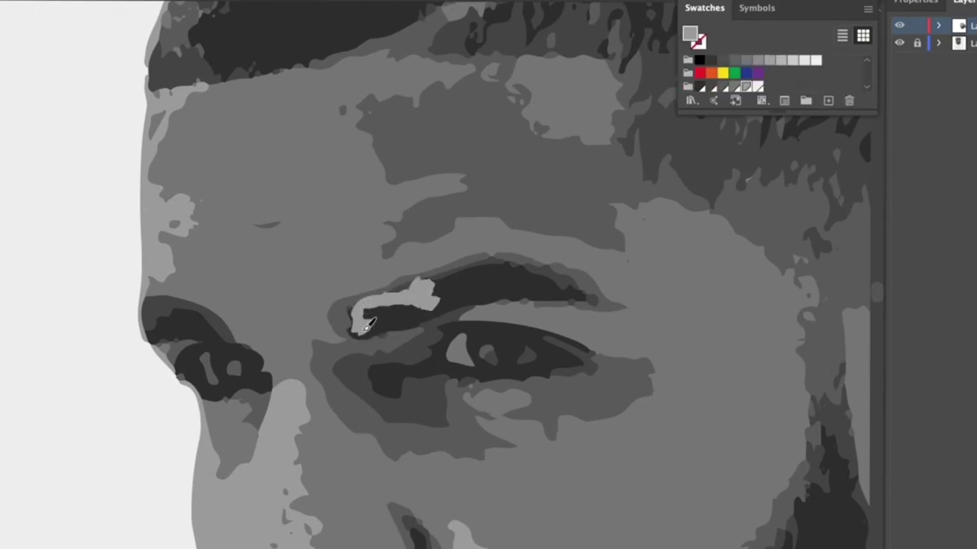
pyautogui.moveTo(381, 316); pyautogui.dragTo(415, 314)
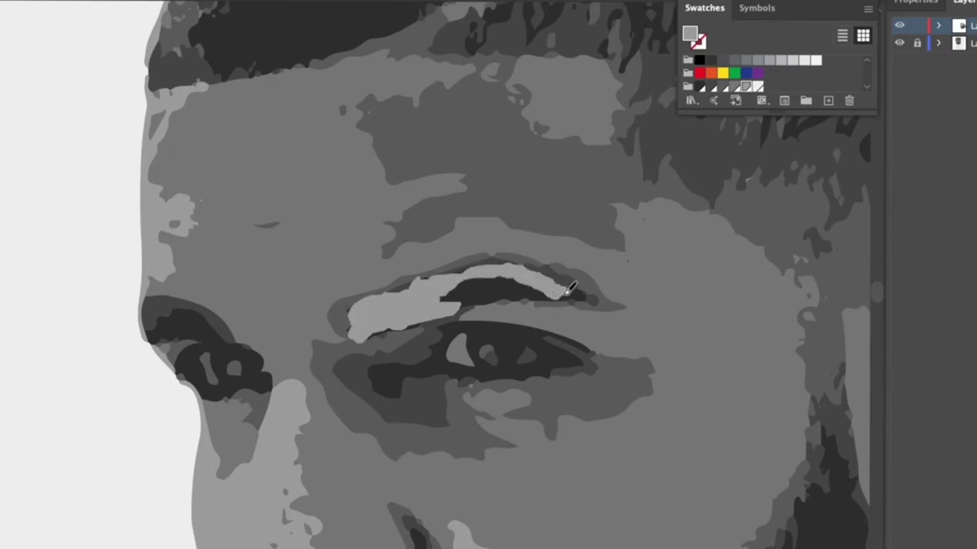
pyautogui.moveTo(546, 286); pyautogui.dragTo(523, 276)
# Duplicate the eyebrow shape, fill it dark grey, and extend its dark tail to the right
pyautogui.moveTo(464, 294)
pyautogui.mouseDown()
pyautogui.moveTo(496, 298)
pyautogui.moveTo(363, 191)
pyautogui.moveTo(405, 247)
pyautogui.moveTo(488, 244)
pyautogui.mouseUp()
pyautogui.press('v')
pyautogui.click(701, 82)
pyautogui.hotkey('shift', 'ctrl', 'a')
pyautogui.hotkey('shift', 'b')
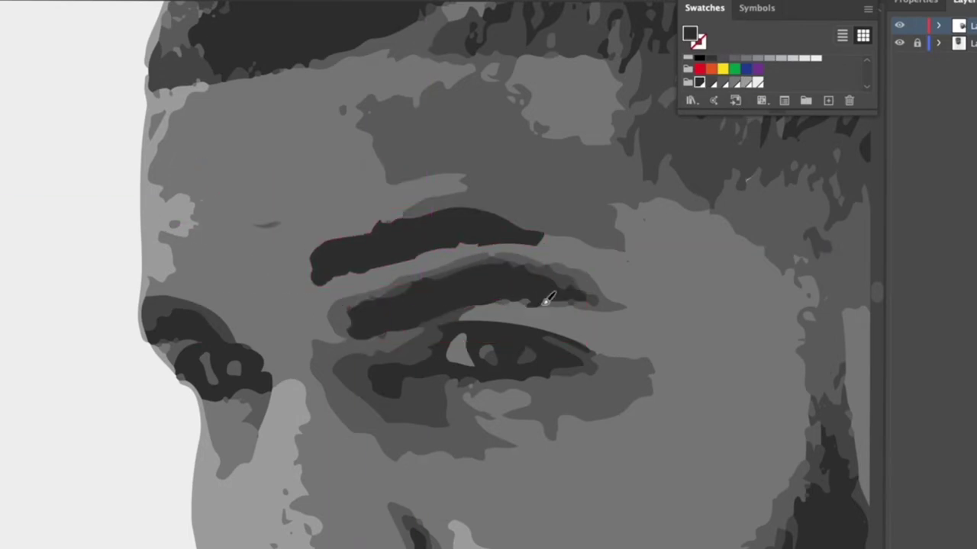
pyautogui.moveTo(546, 302)
pyautogui.mouseDown()
pyautogui.moveTo(628, 301)
pyautogui.moveTo(557, 266)
pyautogui.mouseUp()
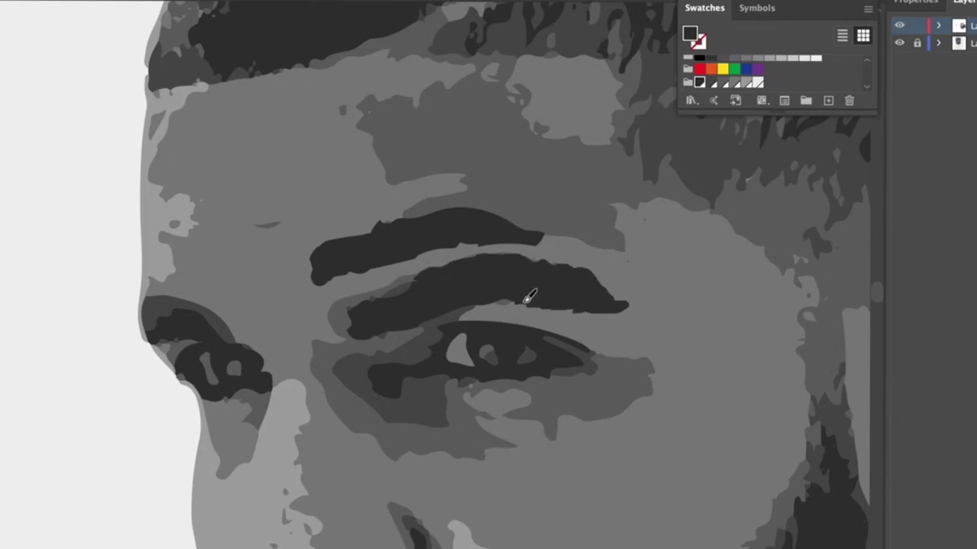
# Swap fill and stroke, then drag the dark eyebrow stroke to the left of the face
pyautogui.hotkey('shift', 'x')
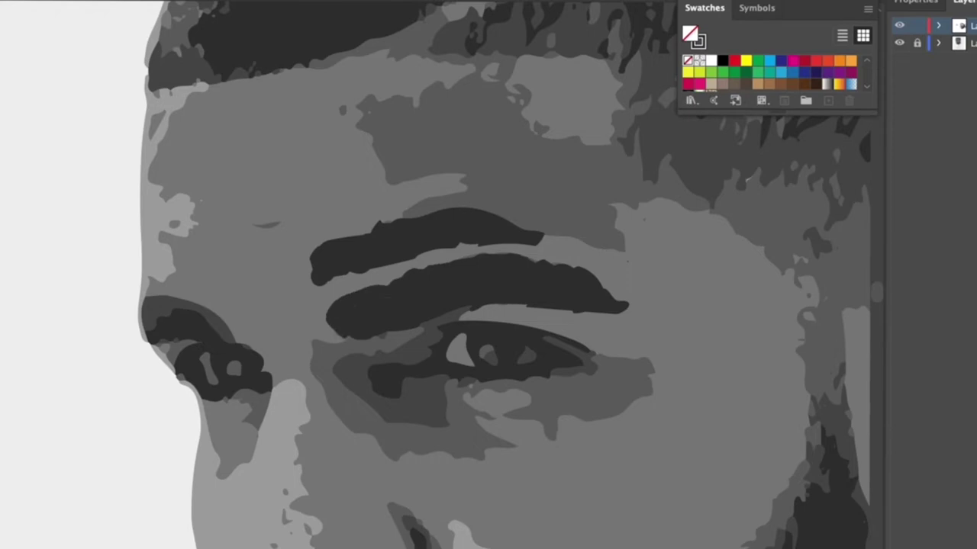
pyautogui.moveTo(473, 297)
pyautogui.mouseDown()
pyautogui.moveTo(702, 202)
pyautogui.moveTo(166, 158)
pyautogui.mouseUp()
pyautogui.click(710, 86)
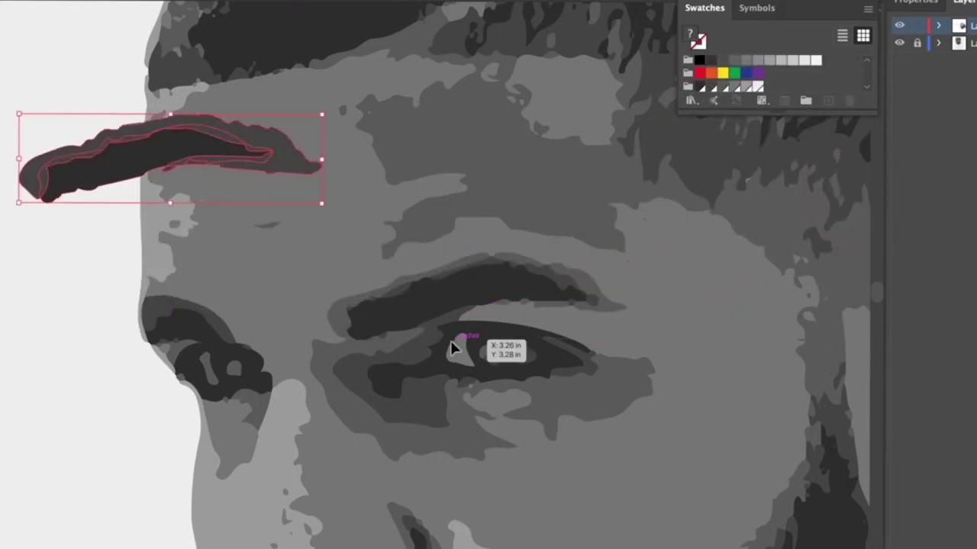
# Lay the spare eyebrow copy onto the far-left brow
pyautogui.scroll(-2, 450, 341)
pyautogui.moveTo(255, 349); pyautogui.dragTo(375, 360)
pyautogui.click(340, 359)
pyautogui.scroll(-2, 310, 304)
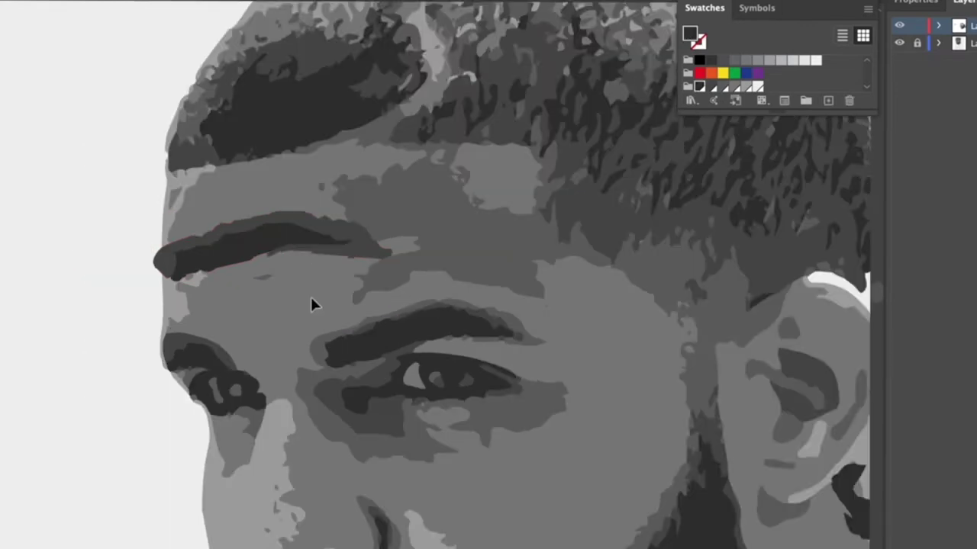
pyautogui.hscroll(5, 311, 304)
pyautogui.hscroll(-2, 431, 504)
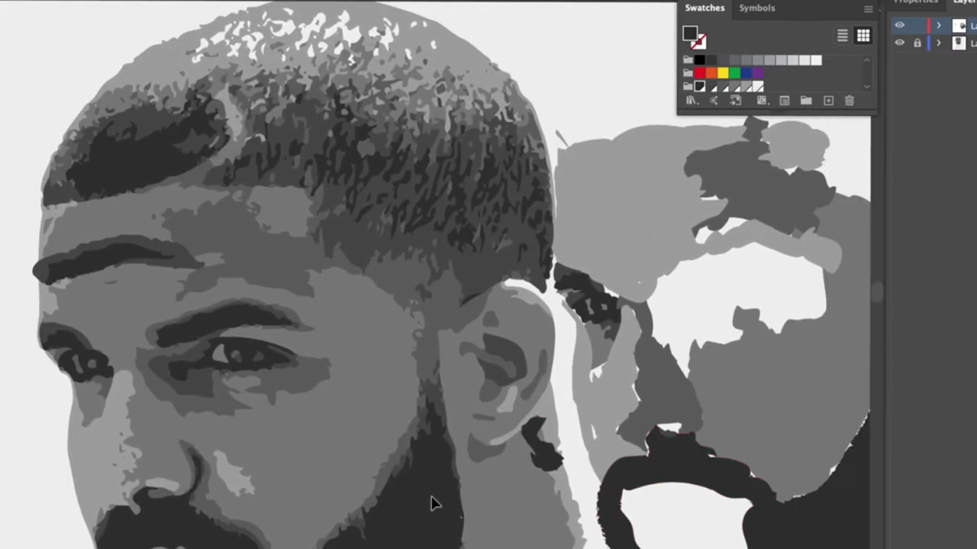
pyautogui.scroll(2, 272, 392)
pyautogui.scroll(2, 331, 345)
pyautogui.scroll(1, 365, 391)
pyautogui.scroll(-1, 365, 390)
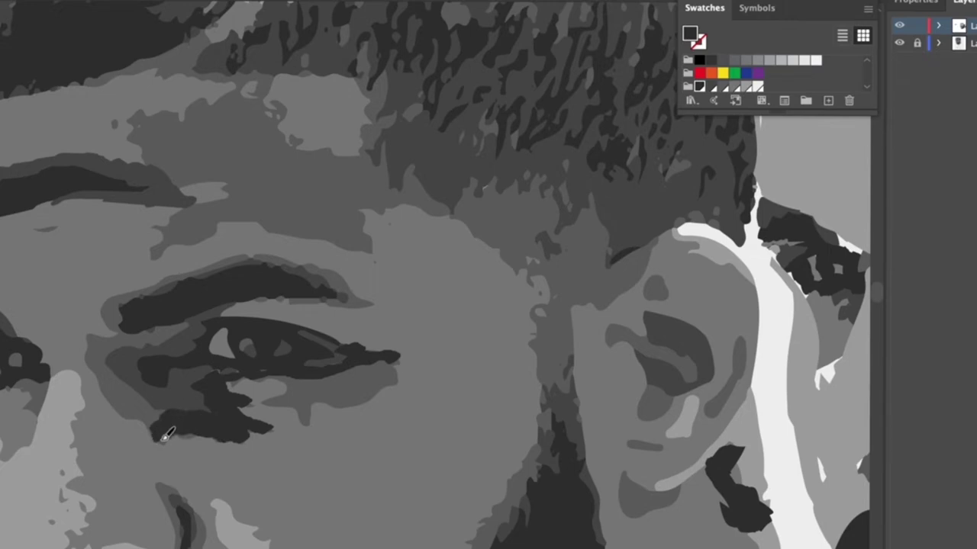
# Paint dark shading below the eye and move the dark eyebrow shape onto the brow
pyautogui.moveTo(163, 433)
pyautogui.mouseDown()
pyautogui.moveTo(124, 396)
pyautogui.moveTo(141, 385)
pyautogui.moveTo(98, 349)
pyautogui.mouseUp()
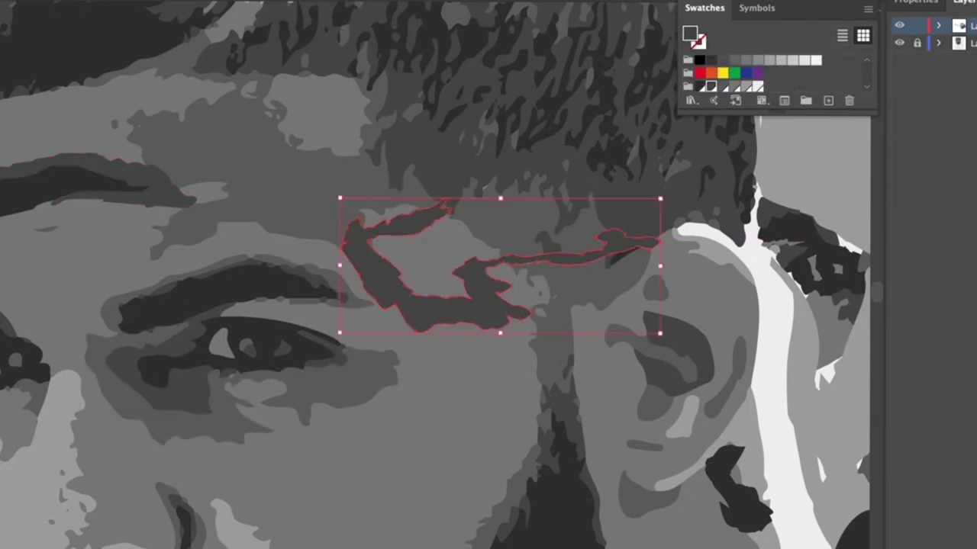
pyautogui.moveTo(99, 179); pyautogui.dragTo(580, 175)
pyautogui.moveTo(451, 271); pyautogui.dragTo(432, 281)
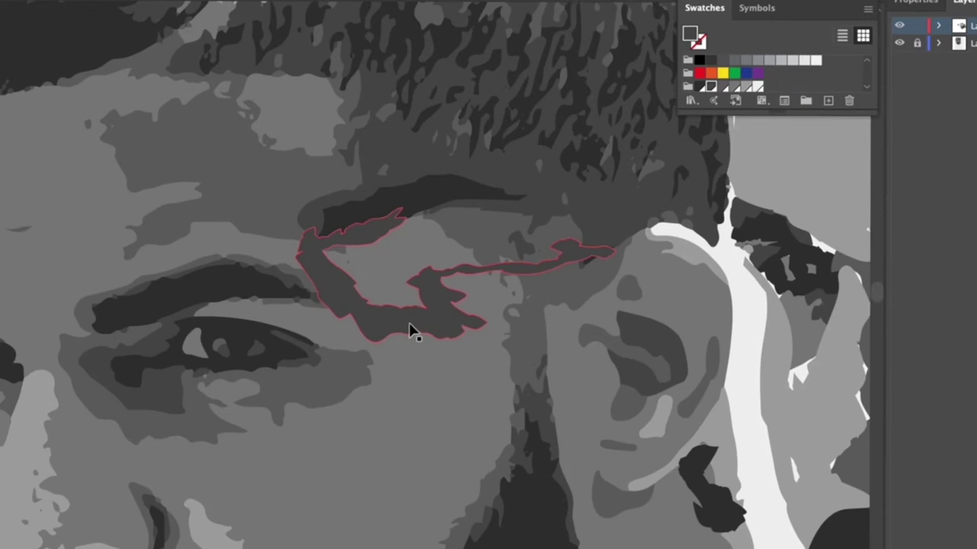
pyautogui.click(409, 330)
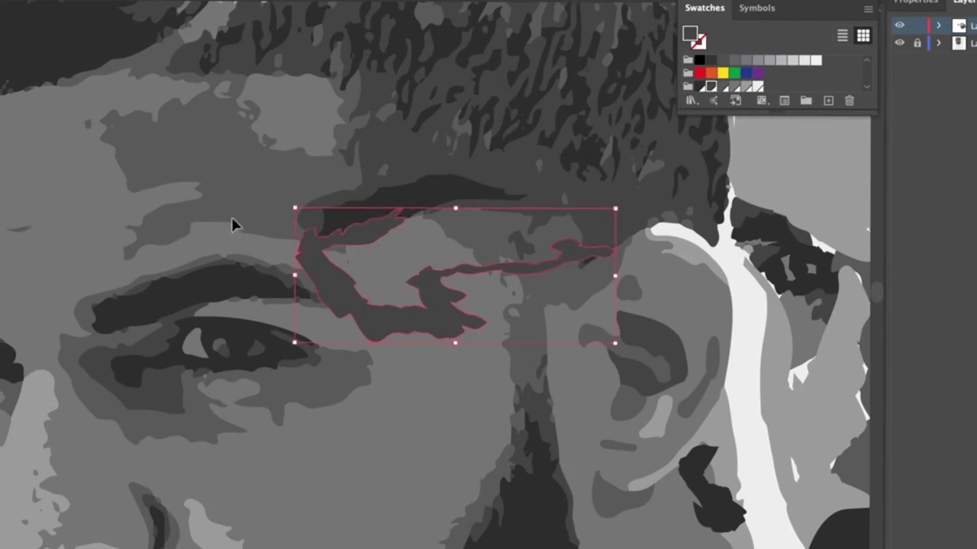
# Darken the small shapes under the eye and at its outer corner; add an upper-eyelid stroke
pyautogui.click(291, 373)
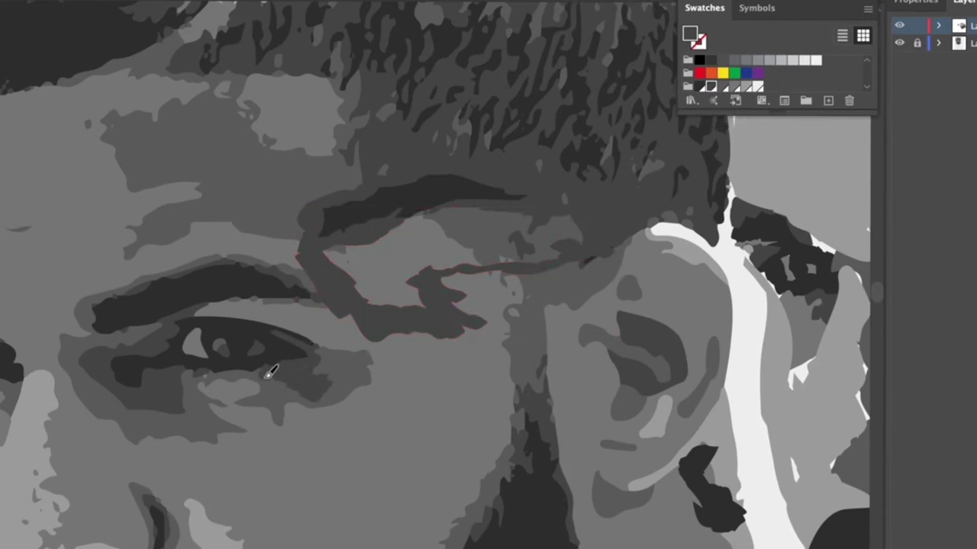
pyautogui.click(273, 400)
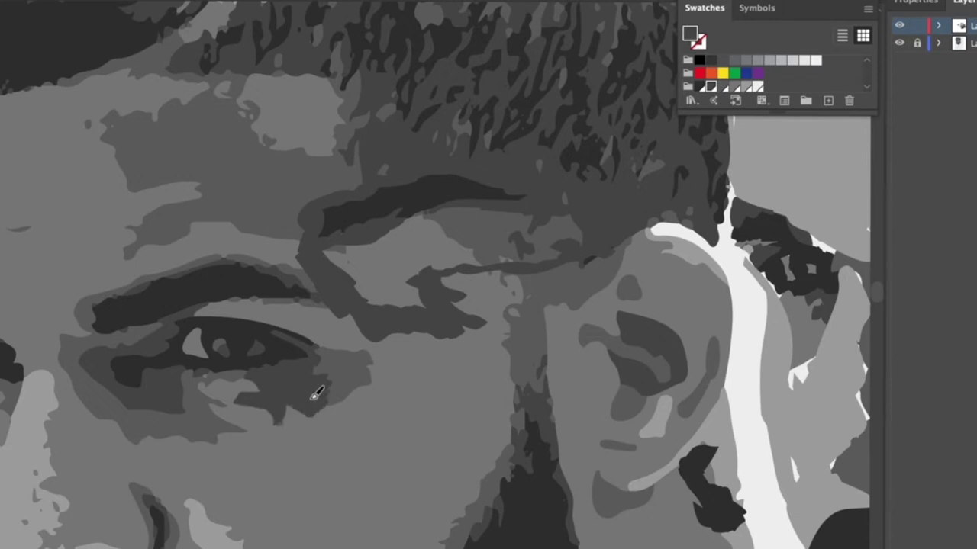
pyautogui.click(344, 365)
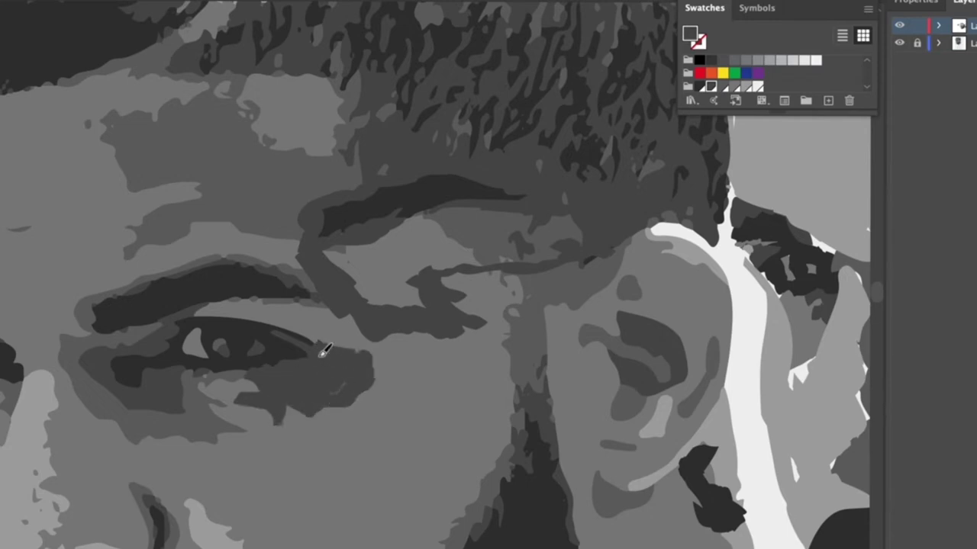
pyautogui.moveTo(292, 338); pyautogui.dragTo(317, 349)
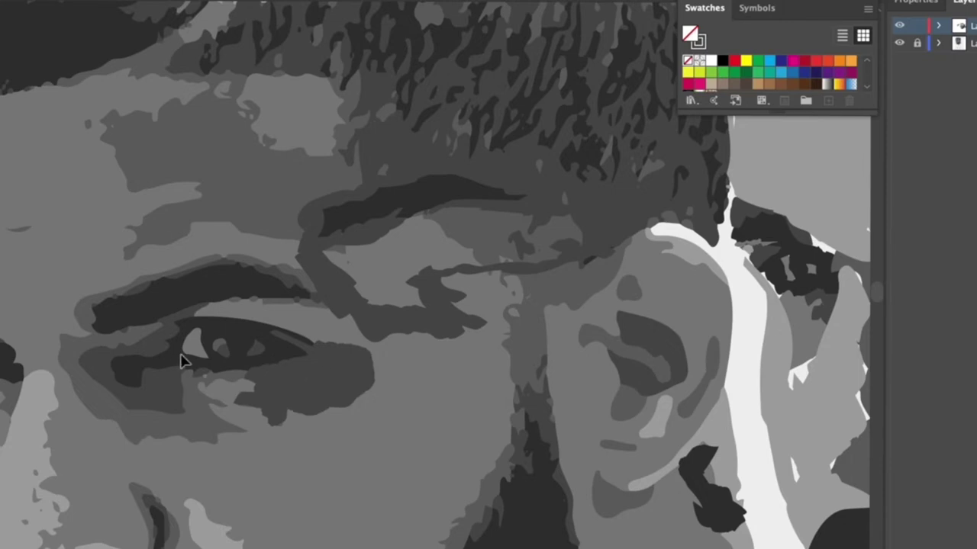
# Move the under-eye and brow shading shapes aside toward the upper left
pyautogui.click(373, 416)
pyautogui.keyDown('shift'); pyautogui.click(457, 212); pyautogui.keyUp('shift')
pyautogui.click(334, 422)
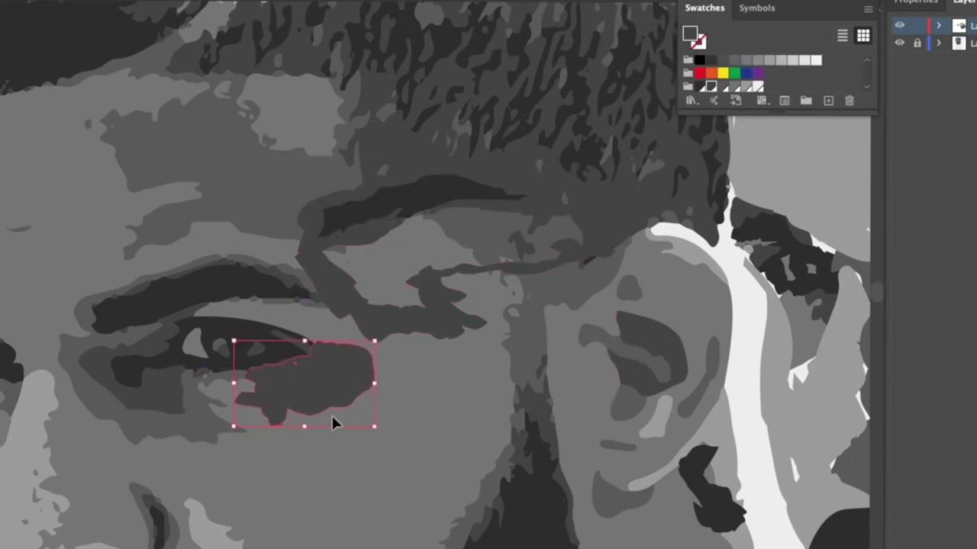
pyautogui.moveTo(333, 419)
pyautogui.mouseDown()
pyautogui.moveTo(573, 254)
pyautogui.moveTo(566, 315)
pyautogui.moveTo(634, 317)
pyautogui.moveTo(615, 316)
pyautogui.mouseUp()
pyautogui.moveTo(323, 148); pyautogui.dragTo(544, 102)
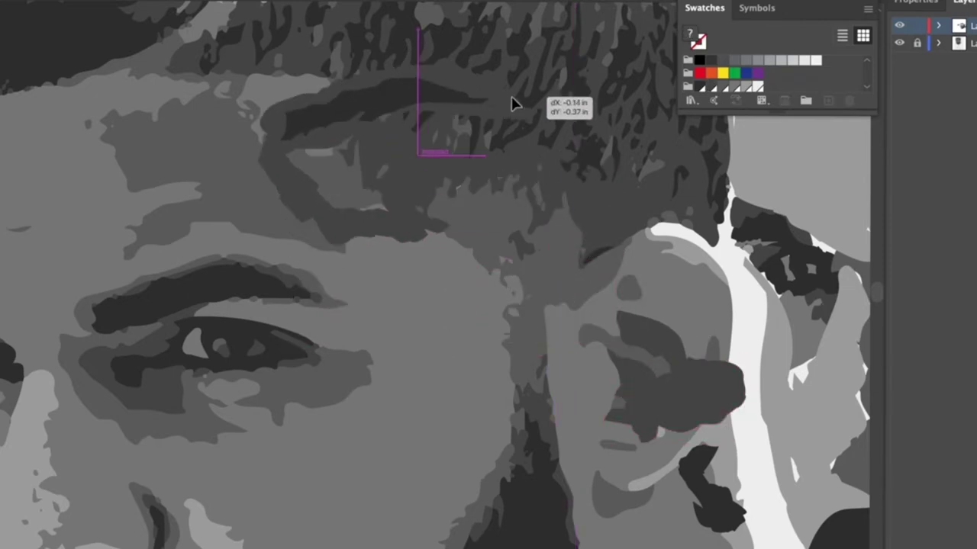
pyautogui.moveTo(643, 399)
pyautogui.mouseDown()
pyautogui.moveTo(476, 339)
pyautogui.moveTo(262, 190)
pyautogui.mouseUp()
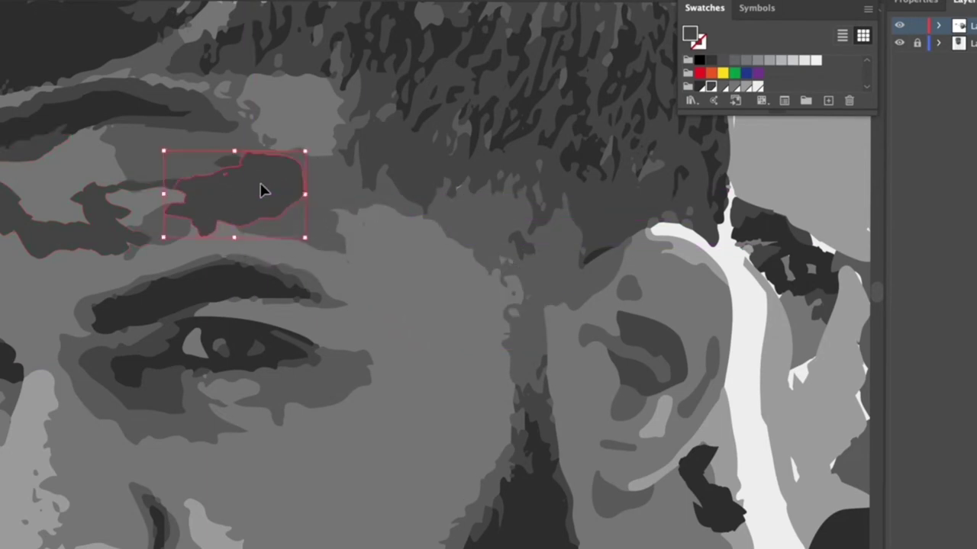
# Send the dark temple patch behind the brow shading with Arrange > Send to Back
pyautogui.rightClick(262, 190)
pyautogui.click(491, 431)
pyautogui.rightClick(229, 194)
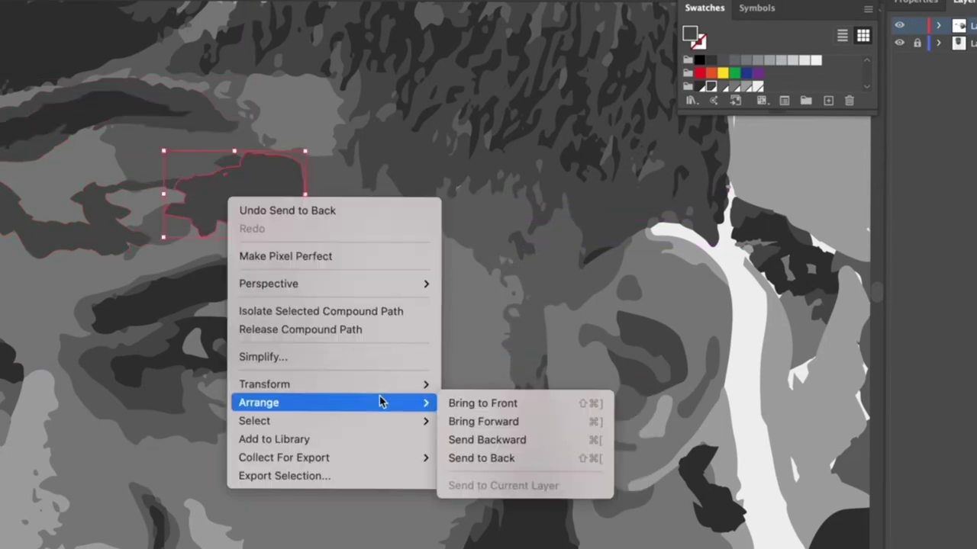
pyautogui.click(495, 457)
pyautogui.click(271, 208)
pyautogui.moveTo(271, 208); pyautogui.dragTo(239, 207)
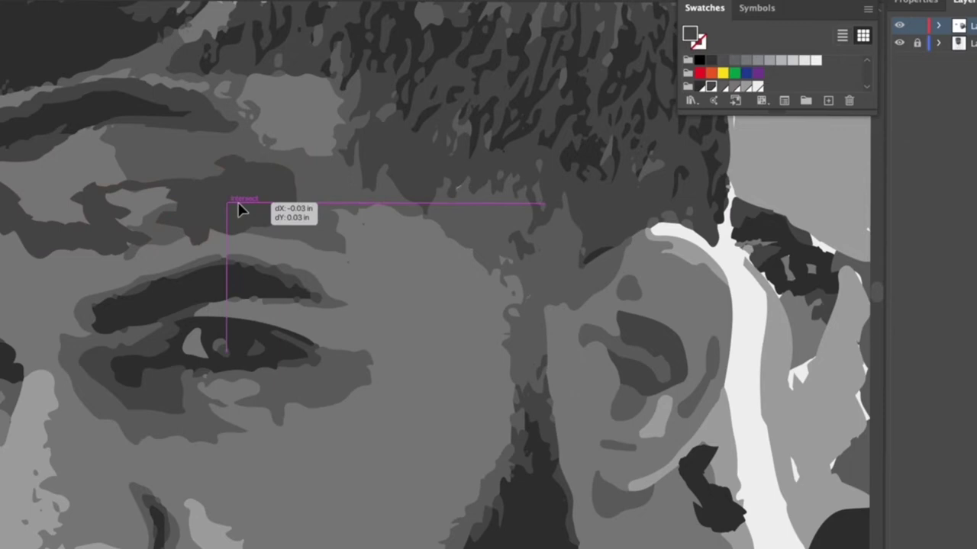
pyautogui.click(175, 190)
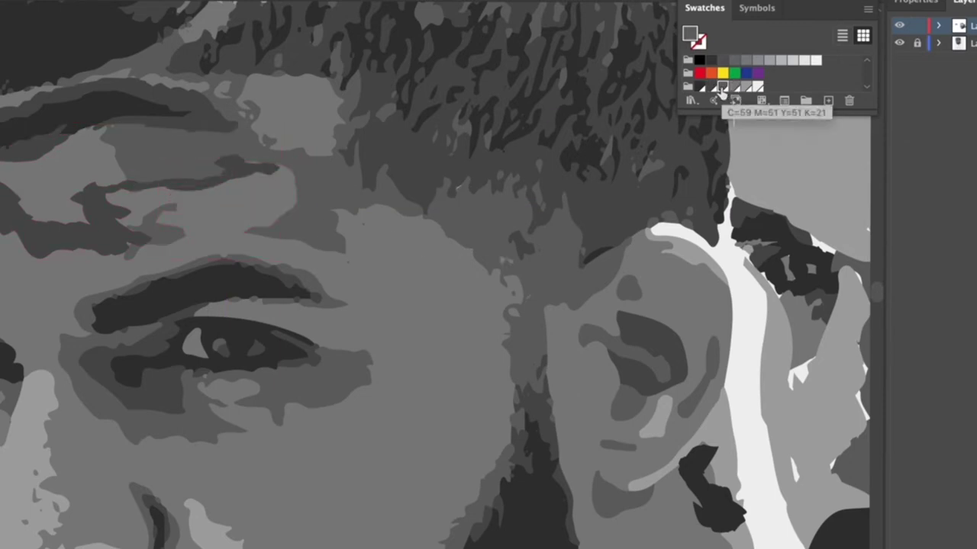
pyautogui.click(288, 195)
pyautogui.scroll(-3, 586, 316)
# Move the brow shading shapes off the head to the upper left for editing
pyautogui.moveTo(425, 322); pyautogui.dragTo(196, 196)
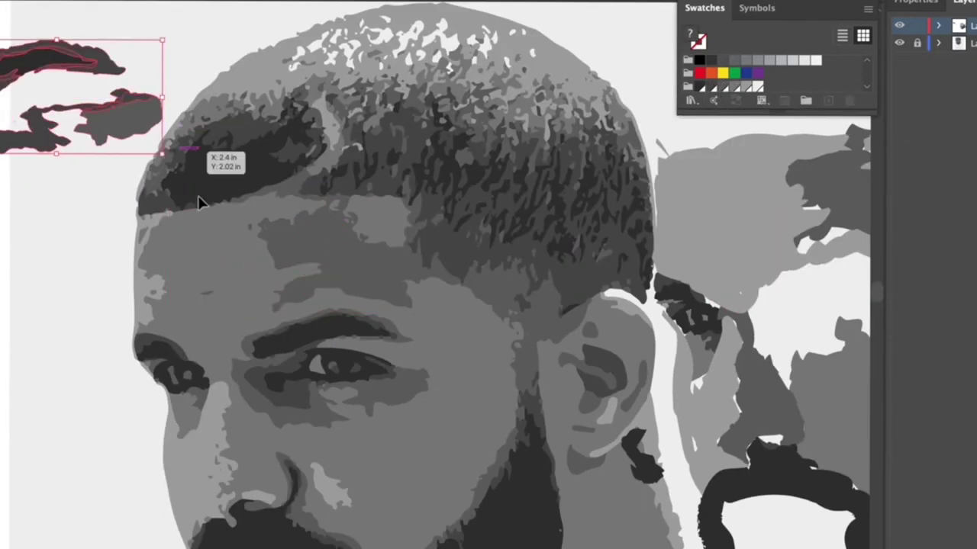
pyautogui.scroll(3, 135, 333)
pyautogui.scroll(2, 135, 334)
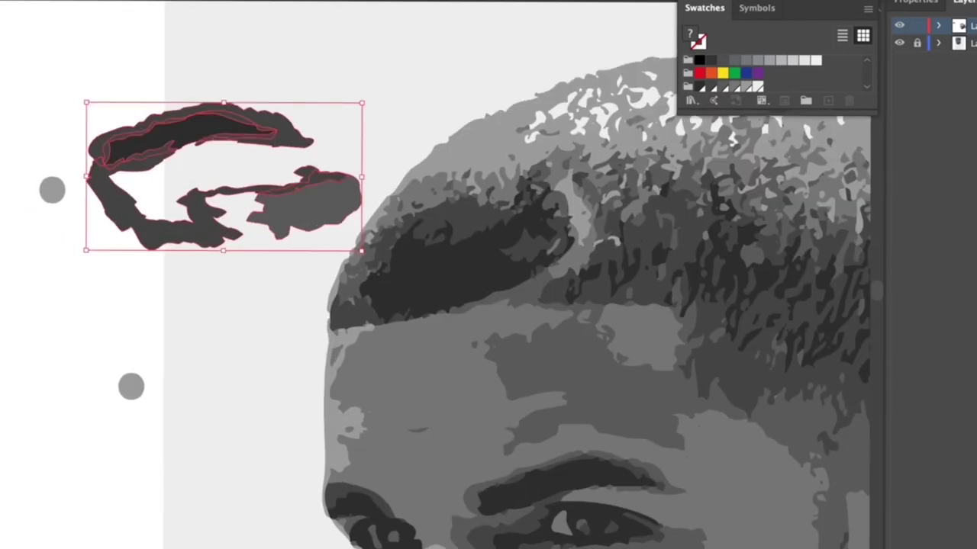
pyautogui.hotkey('shift', 'b')
pyautogui.press('Return')
pyautogui.press('Return')
pyautogui.hotkey('ctrl', '-')
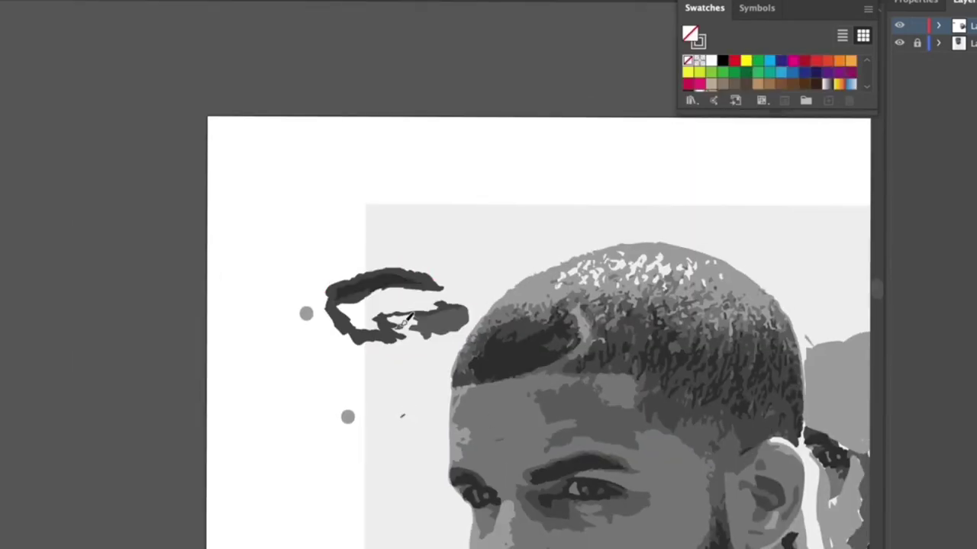
pyautogui.scroll(3, 408, 317)
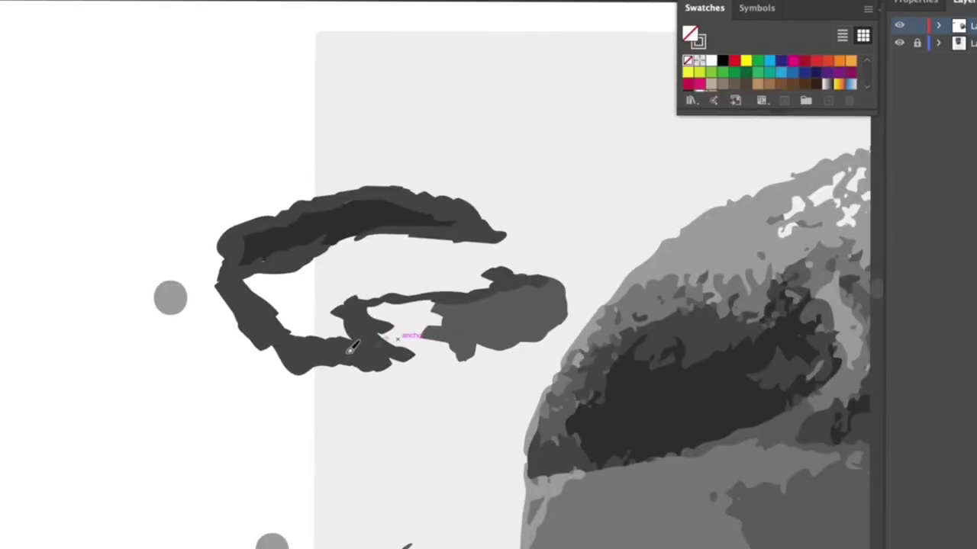
# Add a small Blob Brush stroke along the brow shape's lower edge, undoing a stray one
pyautogui.moveTo(259, 447); pyautogui.dragTo(191, 427)
pyautogui.hotkey('ctrl', 'z')
pyautogui.moveTo(393, 365)
pyautogui.mouseDown()
pyautogui.moveTo(450, 352)
pyautogui.moveTo(385, 326)
pyautogui.moveTo(424, 305)
pyautogui.mouseUp()
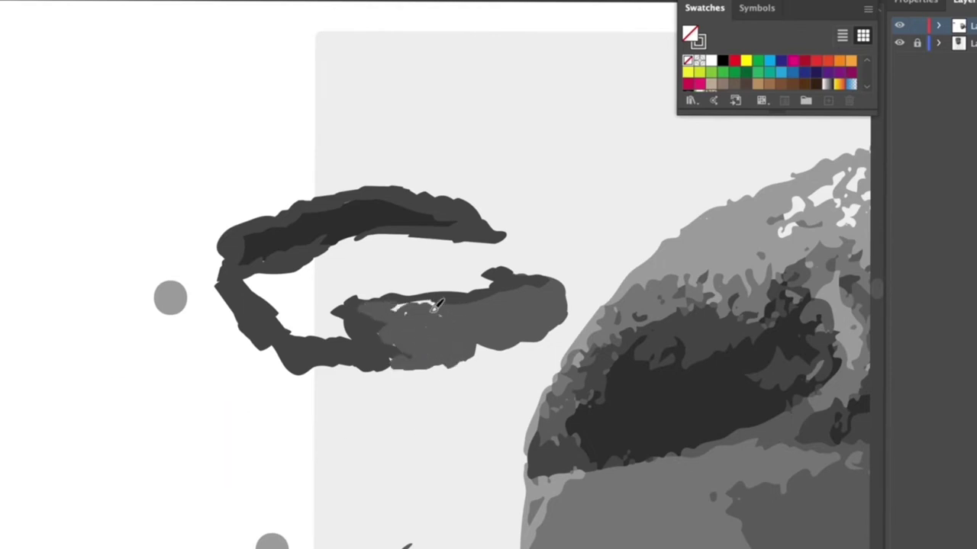
# Fill the new blob with a lighter grey and move the brow group back over the eye
pyautogui.click(421, 326)
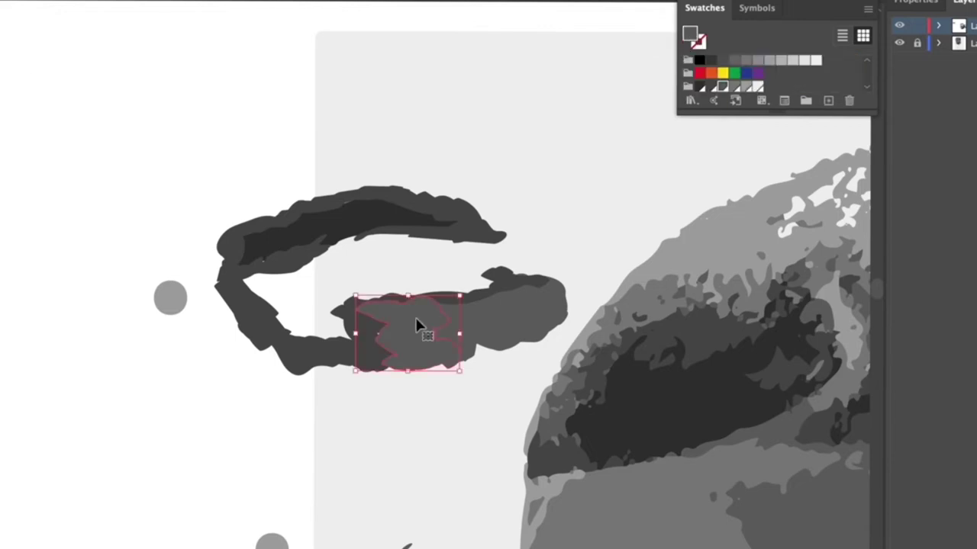
pyautogui.rightClick(421, 327)
pyautogui.press('Escape')
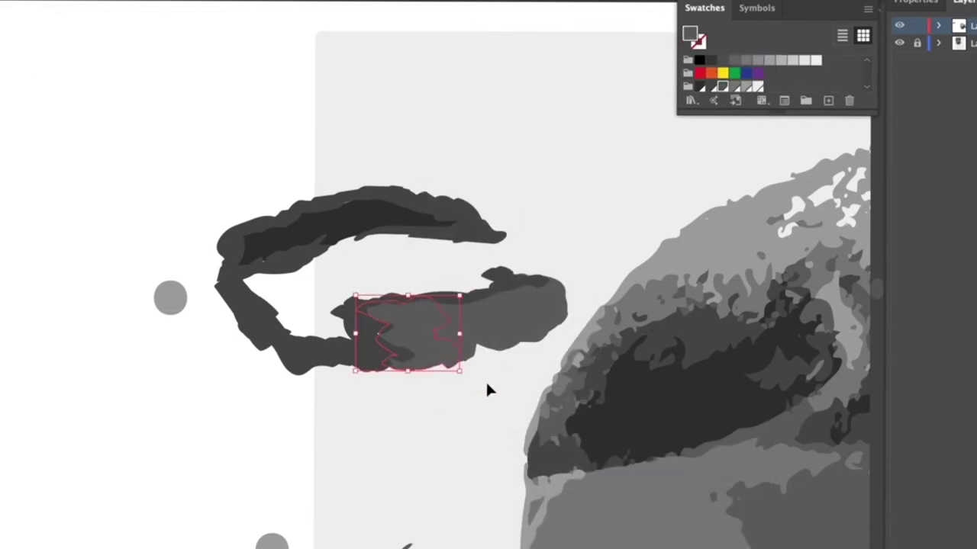
pyautogui.scroll(-3, 485, 380)
pyautogui.click(746, 86)
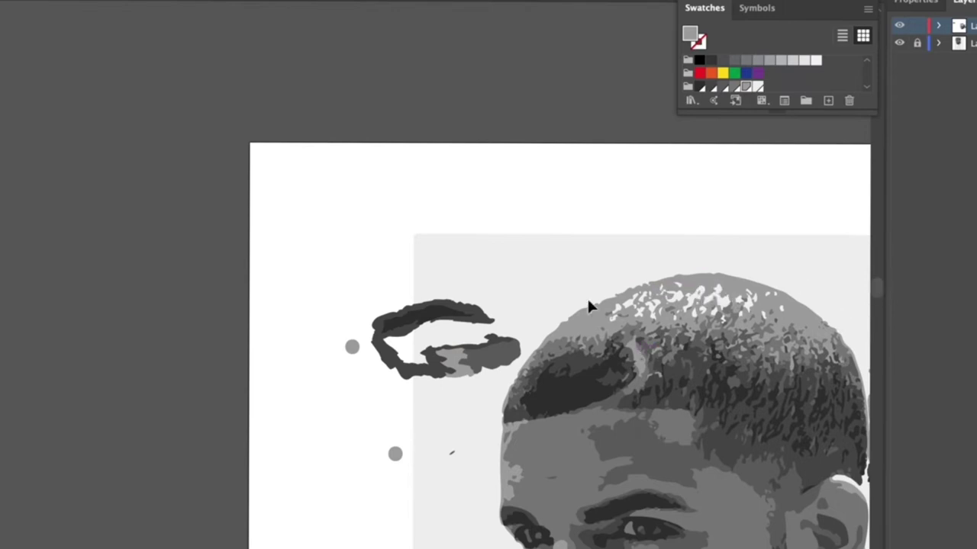
pyautogui.moveTo(494, 358); pyautogui.dragTo(694, 461)
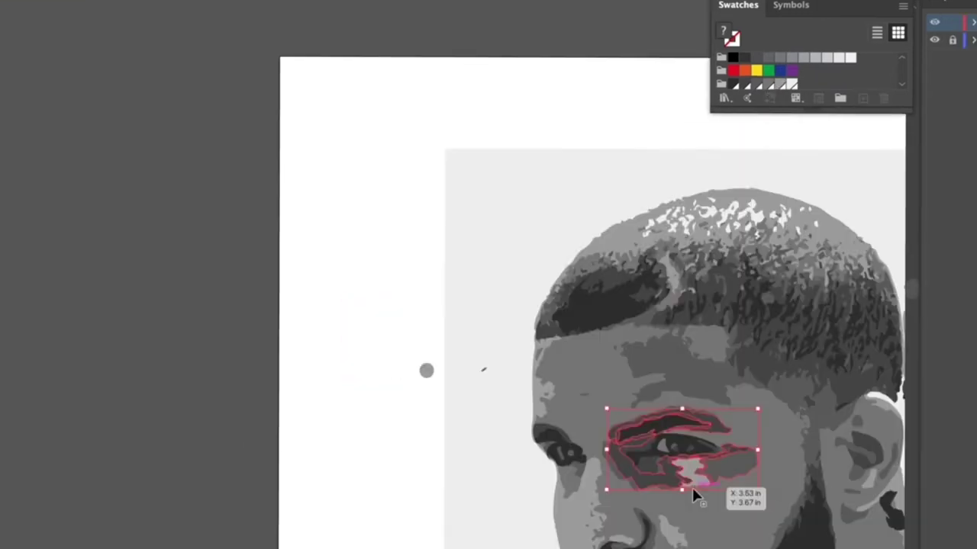
# Align the shading over the eye and paint a light grey patch beneath it
pyautogui.scroll(5, 692, 487)
pyautogui.moveTo(695, 462); pyautogui.dragTo(656, 414)
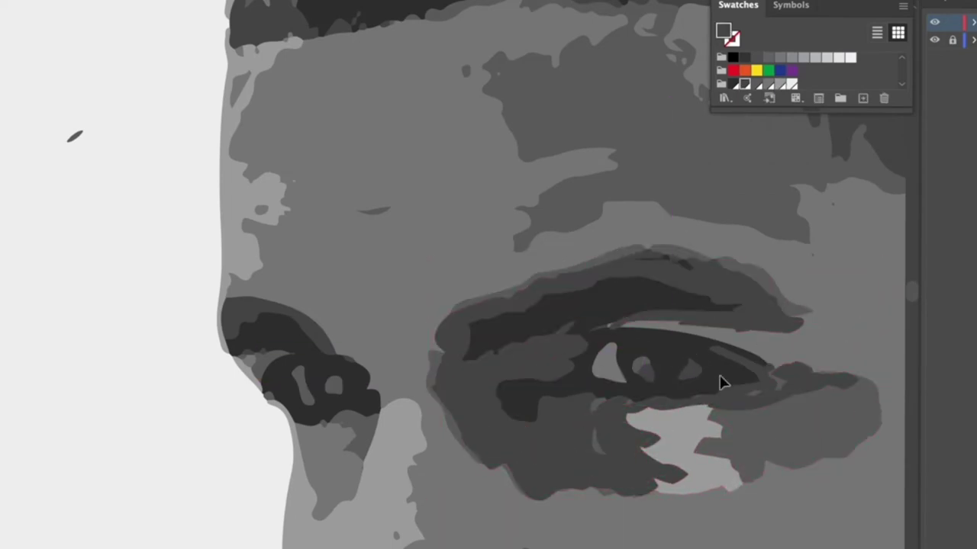
pyautogui.click(687, 286)
pyautogui.click(645, 359)
pyautogui.scroll(2, 644, 358)
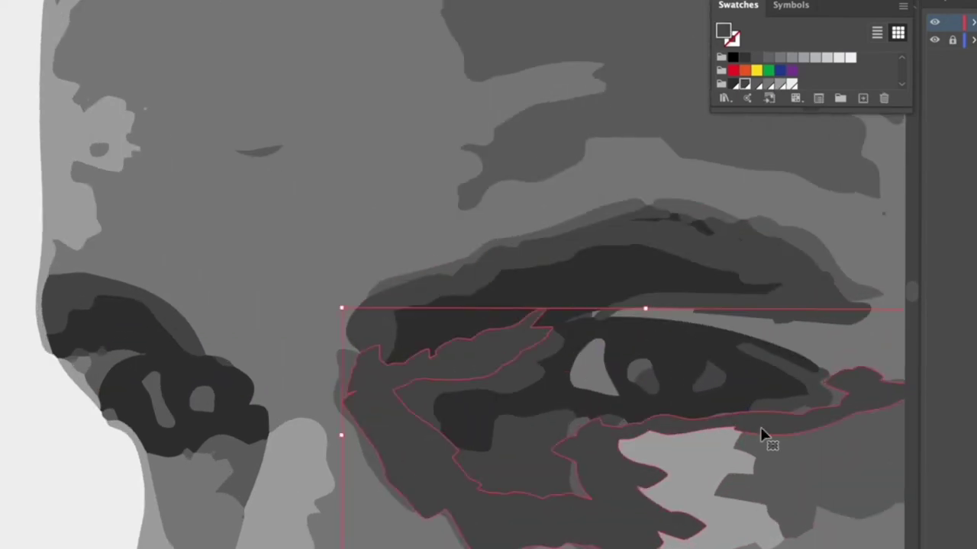
pyautogui.keyDown('shift'); pyautogui.click(473, 359); pyautogui.keyUp('shift')
pyautogui.press('p')
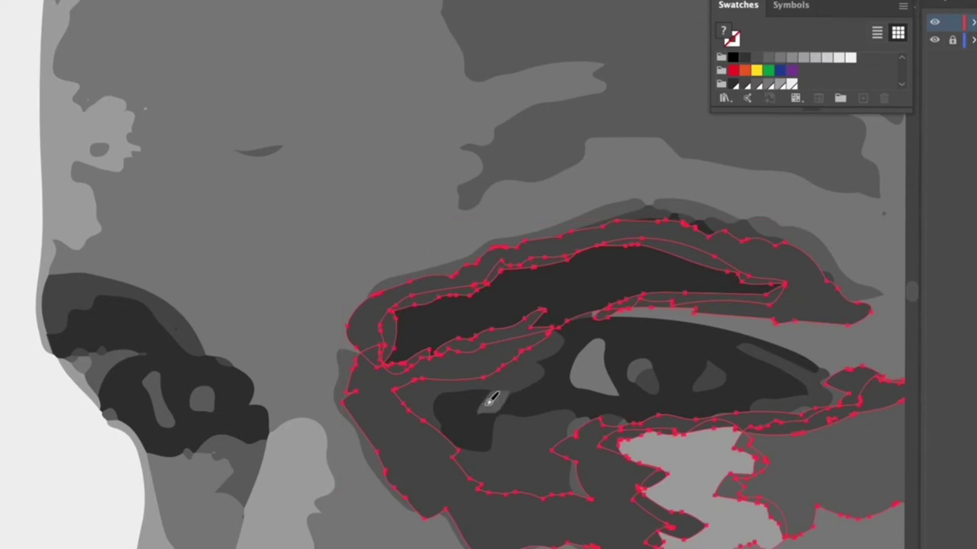
pyautogui.moveTo(478, 436); pyautogui.dragTo(538, 389)
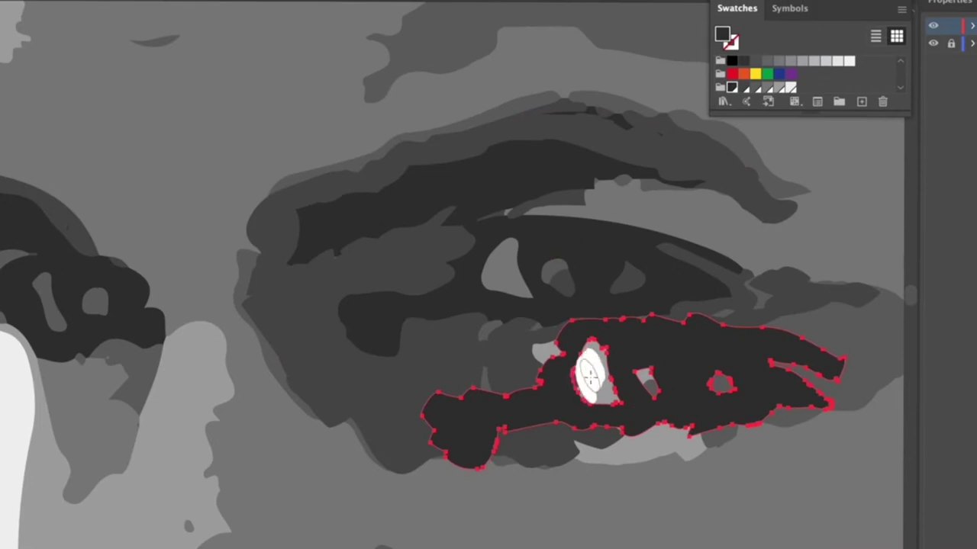
# Erase holes into the dark shape under the eye and widen the opening
pyautogui.moveTo(589, 374); pyautogui.dragTo(598, 353)
pyautogui.moveTo(579, 389); pyautogui.dragTo(593, 358)
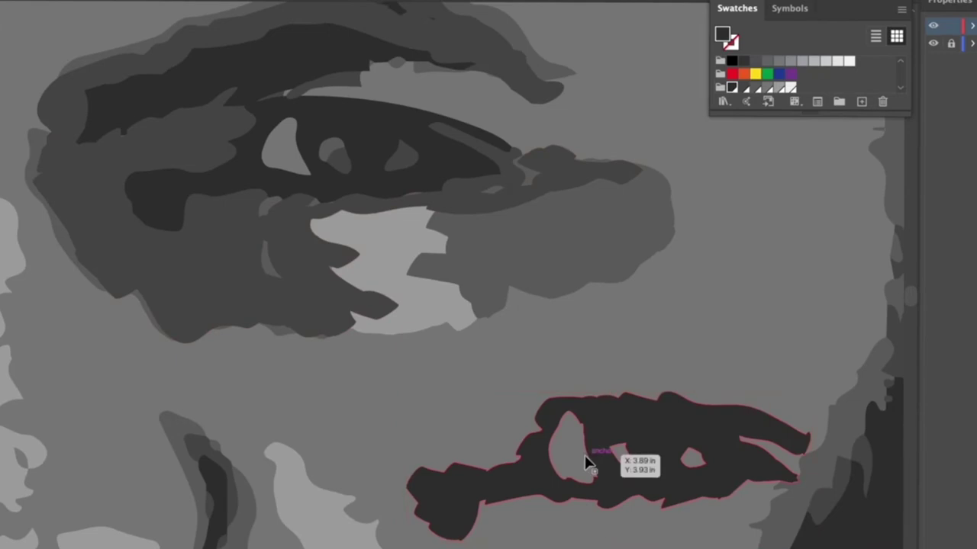
pyautogui.doubleClick(581, 455)
pyautogui.press('Escape')
pyautogui.moveTo(551, 456)
pyautogui.mouseDown()
pyautogui.moveTo(543, 463)
pyautogui.moveTo(552, 425)
pyautogui.moveTo(545, 438)
pyautogui.mouseUp()
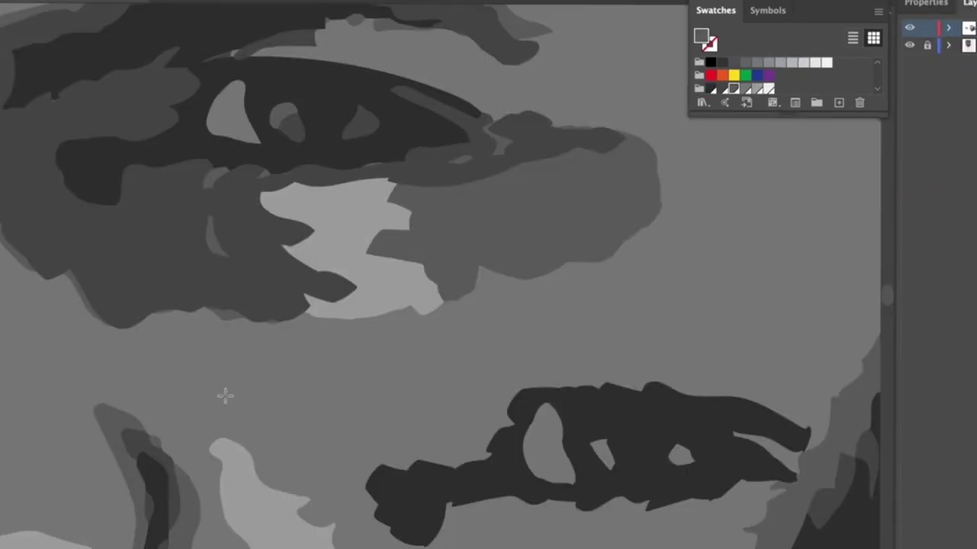
# Paint a light catchlight over the iris and fill its lower part
pyautogui.moveTo(461, 223); pyautogui.dragTo(514, 200)
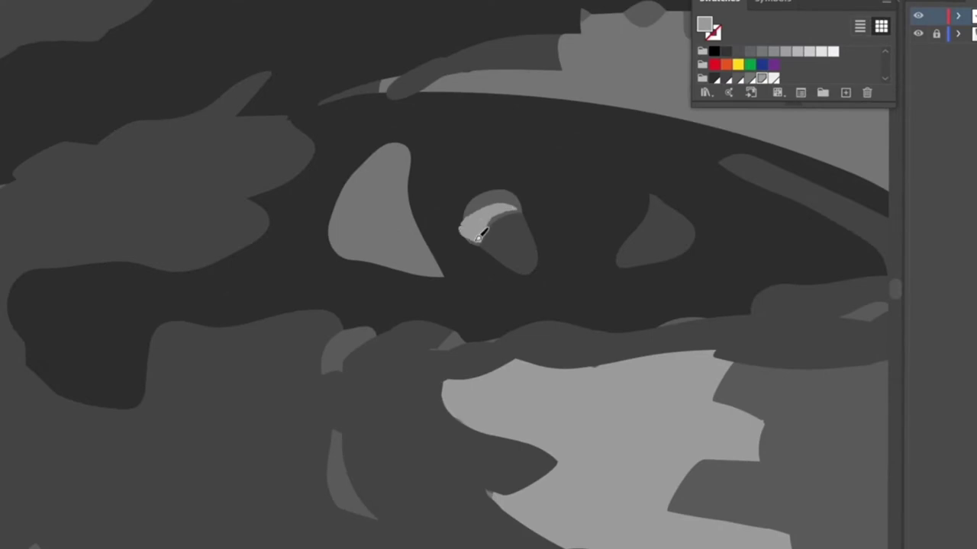
pyautogui.moveTo(478, 238)
pyautogui.mouseDown()
pyautogui.moveTo(504, 195)
pyautogui.moveTo(518, 195)
pyautogui.mouseUp()
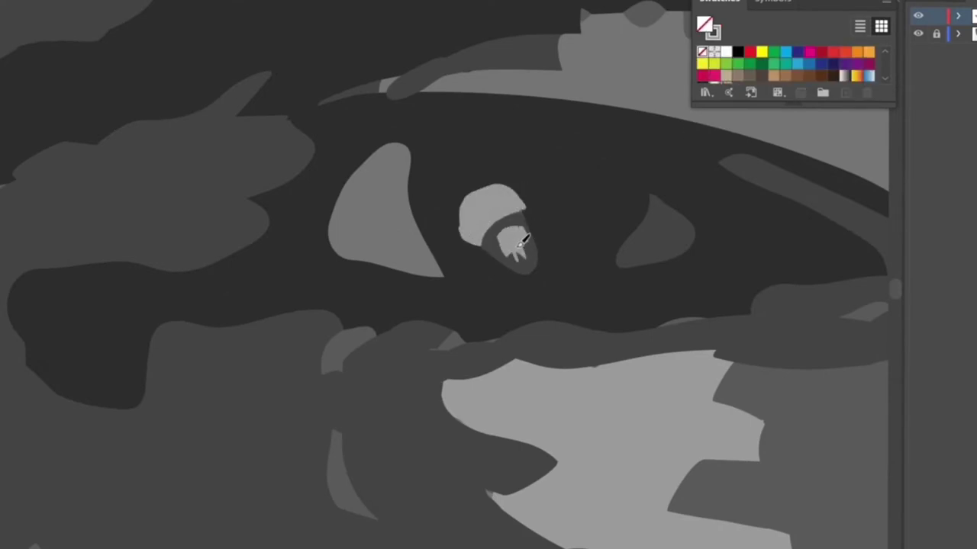
pyautogui.moveTo(525, 238)
pyautogui.mouseDown()
pyautogui.moveTo(528, 213)
pyautogui.moveTo(509, 238)
pyautogui.moveTo(458, 114)
pyautogui.mouseUp()
pyautogui.moveTo(503, 245); pyautogui.dragTo(532, 236)
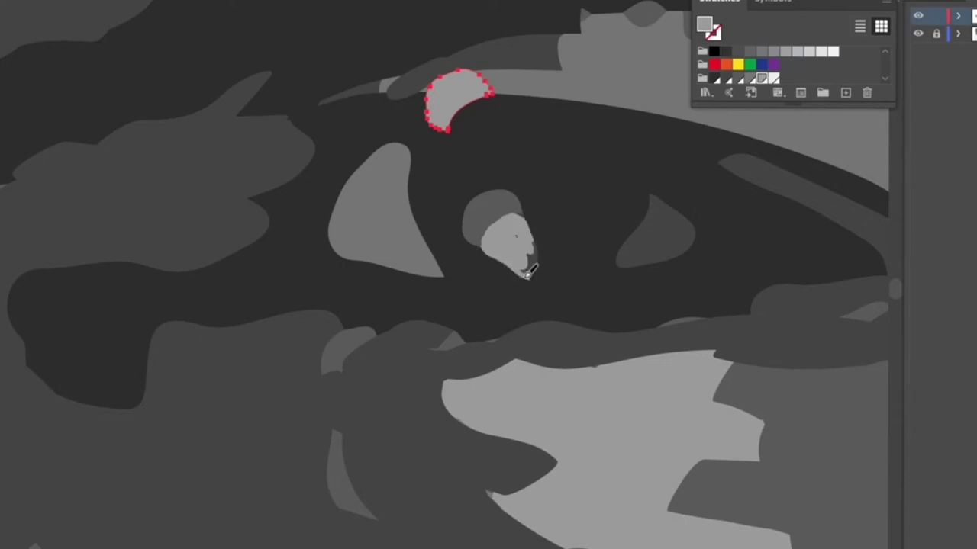
pyautogui.moveTo(536, 267)
pyautogui.mouseDown()
pyautogui.moveTo(548, 254)
pyautogui.moveTo(495, 244)
pyautogui.mouseUp()
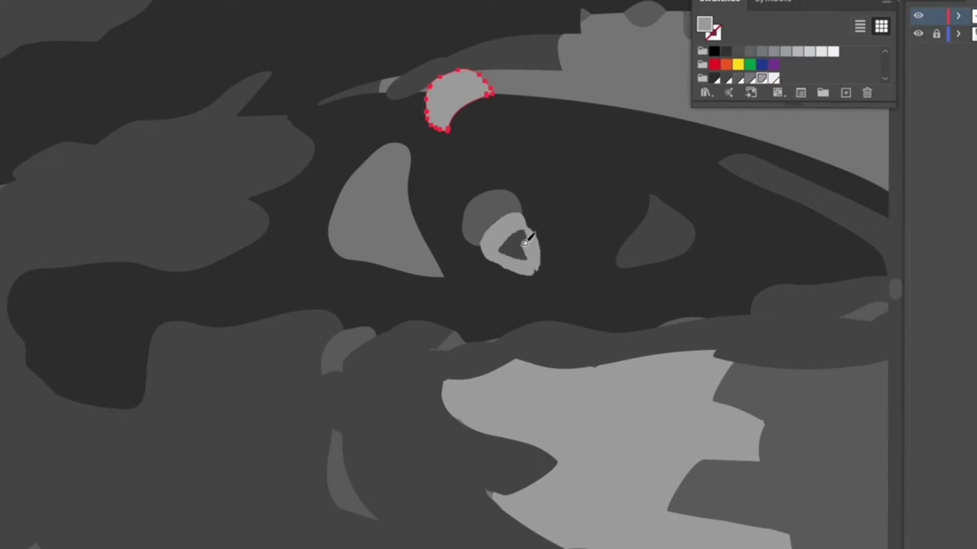
# Deselect, then move the light blob out of the eye and nudge it near the mouth
pyautogui.hotkey('ctrl', 'shift', 'a')
pyautogui.click(885, 79)
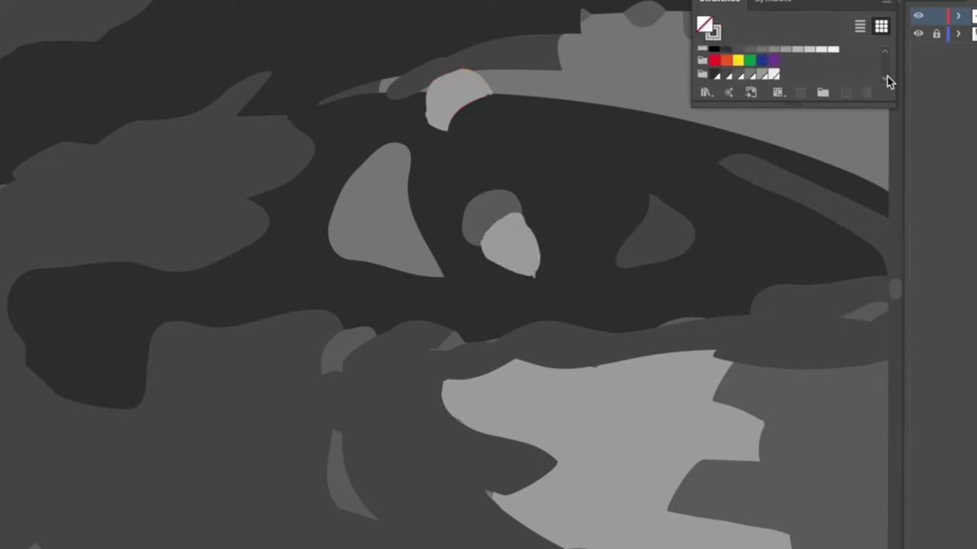
pyautogui.moveTo(510, 244); pyautogui.dragTo(525, 250)
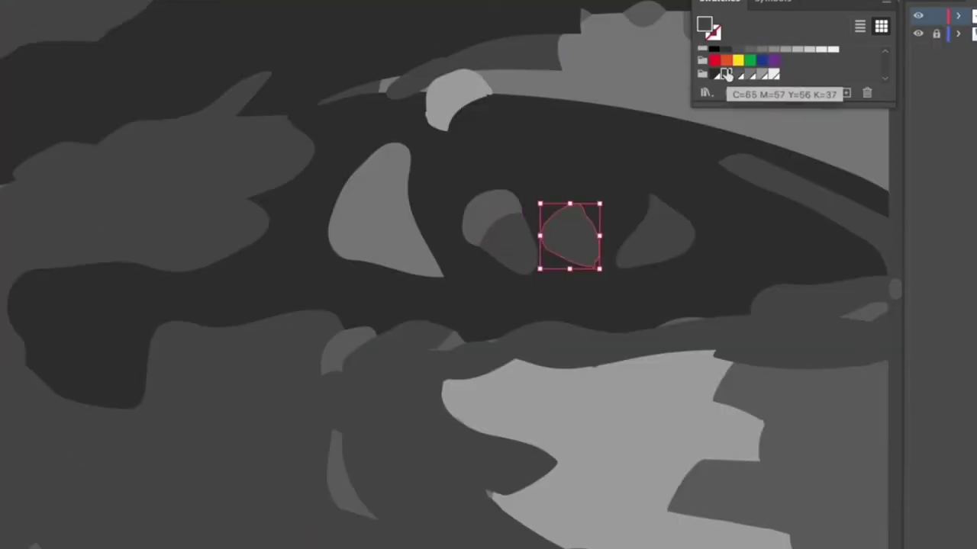
pyautogui.hotkey('ctrl', '-')
pyautogui.moveTo(526, 248)
pyautogui.mouseDown()
pyautogui.moveTo(493, 203)
pyautogui.moveTo(778, 497)
pyautogui.mouseUp()
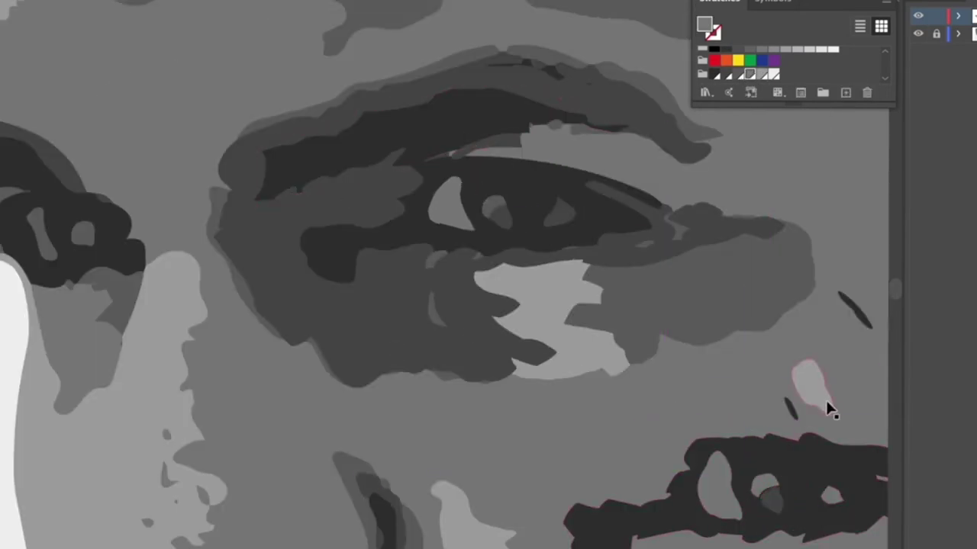
pyautogui.hotkey('ctrl', '+')
pyautogui.moveTo(778, 493); pyautogui.dragTo(778, 510)
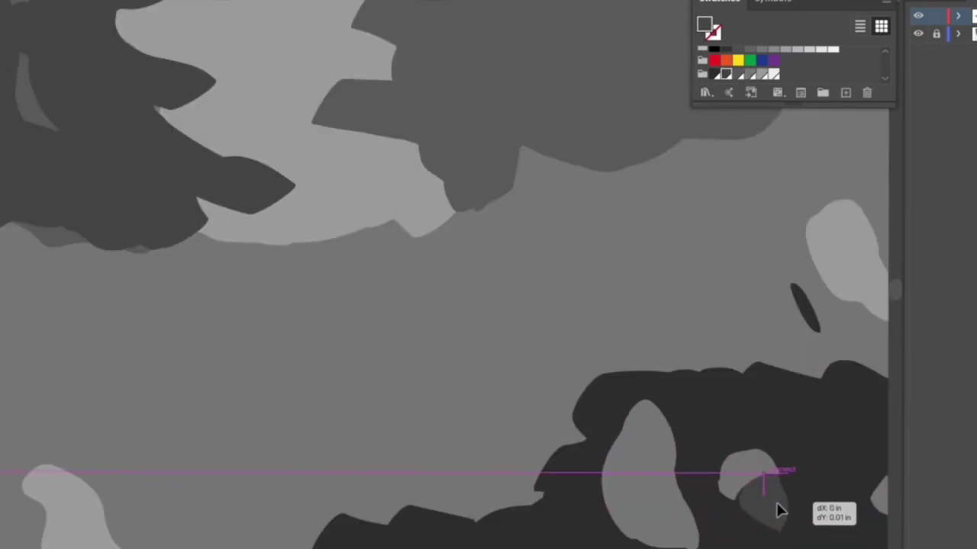
# Move another small eye blob down toward the mouth, checking the whole face
pyautogui.hotkey('ctrl', '-')
pyautogui.hotkey('ctrl', '+')
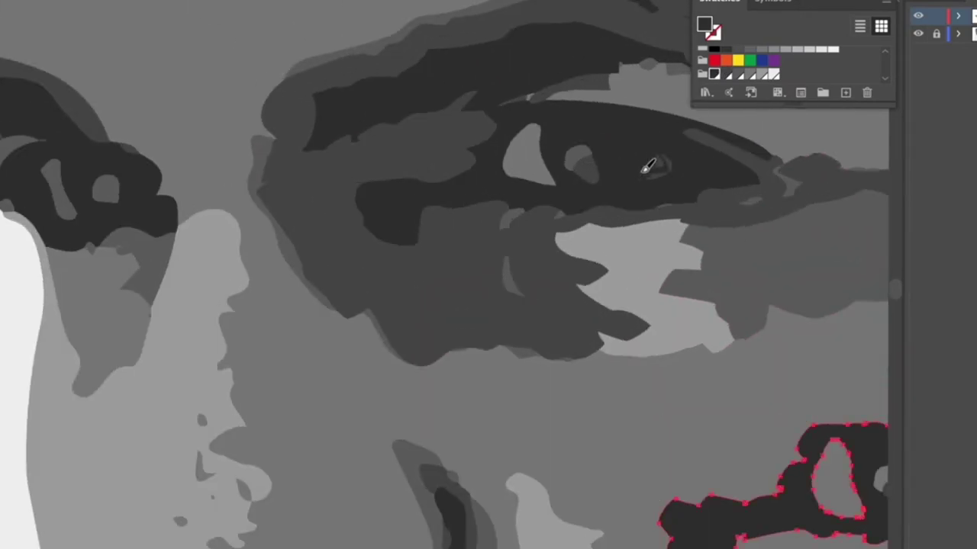
pyautogui.hotkey('ctrl', '-')
pyautogui.moveTo(667, 161); pyautogui.dragTo(666, 467)
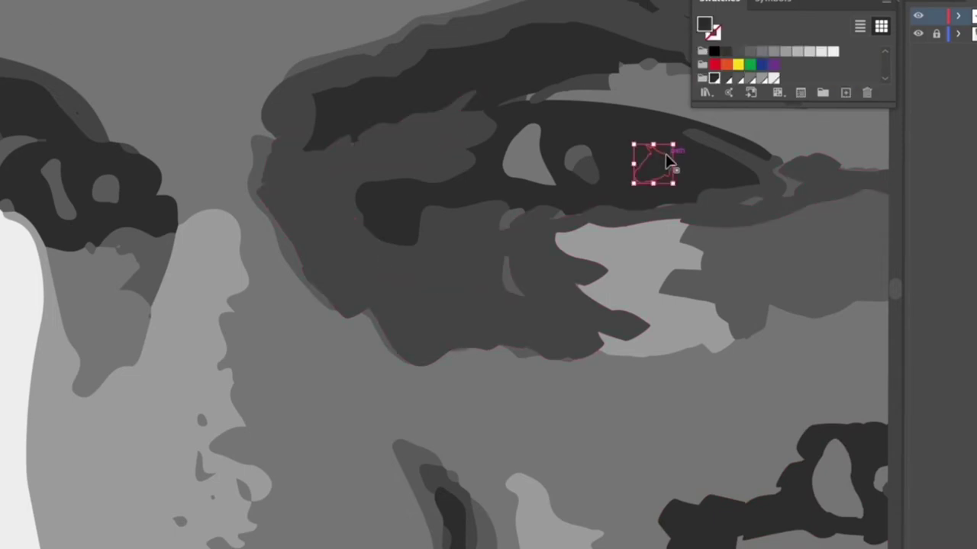
pyautogui.hotkey('ctrl', '+')
pyautogui.hotkey('ctrl', '-')
pyautogui.hotkey('ctrl', '-')
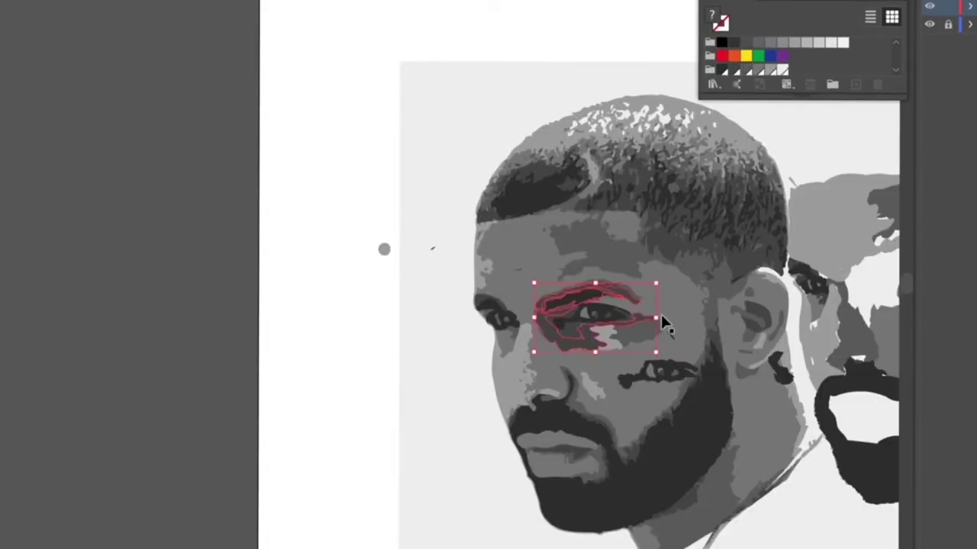
# Move the eye shape and cheek blob off the portrait to the lower left
pyautogui.moveTo(665, 322)
pyautogui.mouseDown()
pyautogui.moveTo(522, 290)
pyautogui.moveTo(698, 373)
pyautogui.moveTo(402, 396)
pyautogui.mouseUp()
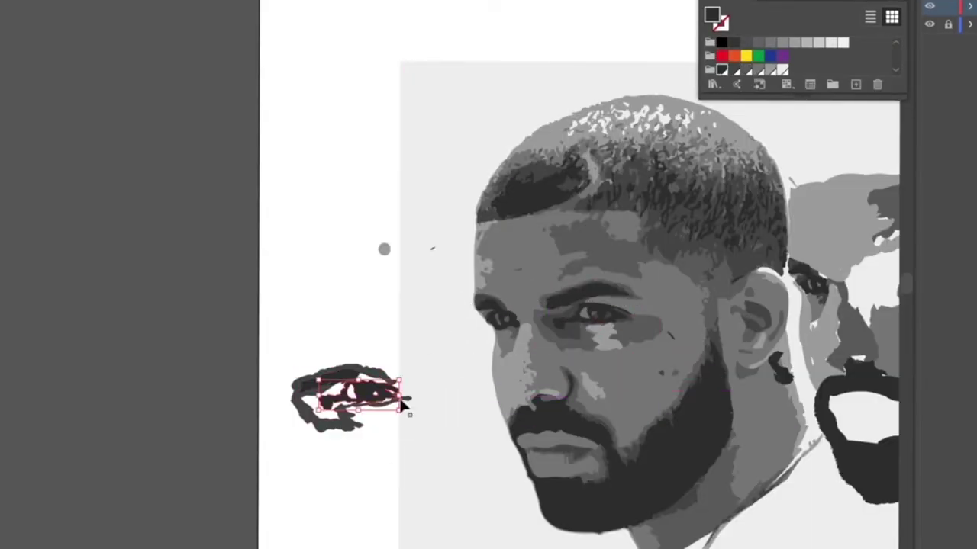
pyautogui.hotkey('ctrl', '+')
pyautogui.hotkey('ctrl', 'z')
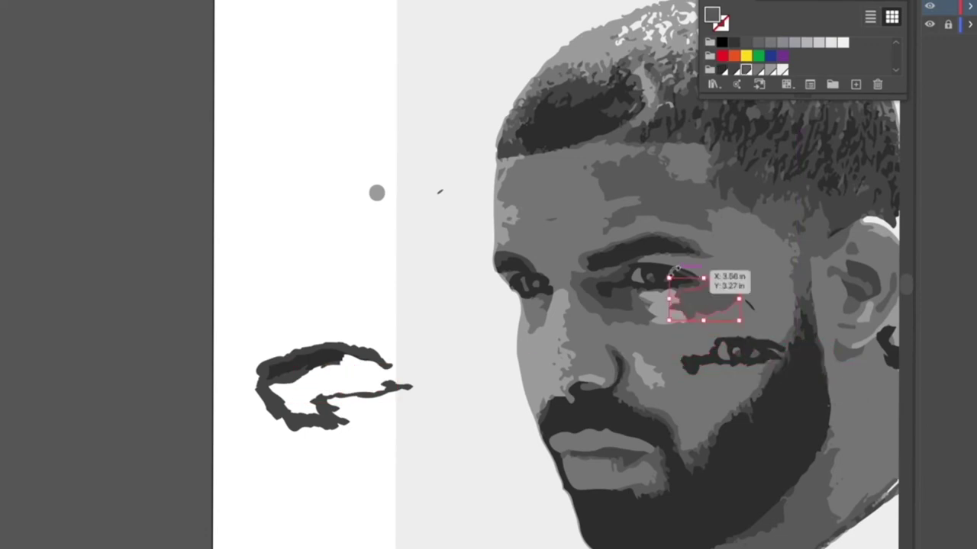
pyautogui.hotkey('ctrl', 'z')
pyautogui.moveTo(704, 330); pyautogui.dragTo(469, 463)
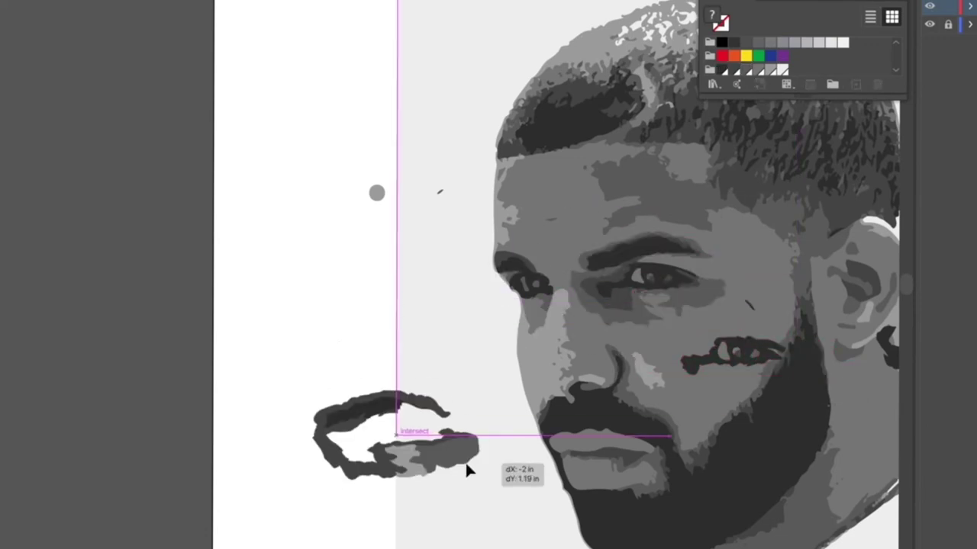
pyautogui.moveTo(775, 353)
pyautogui.mouseDown()
pyautogui.moveTo(463, 437)
pyautogui.moveTo(427, 436)
pyautogui.mouseUp()
pyautogui.click(334, 369)
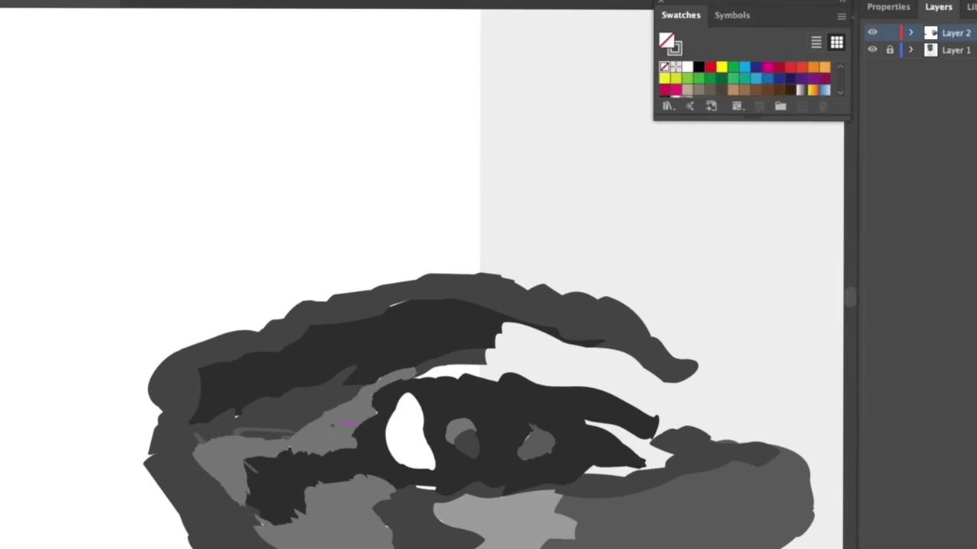
# Drag the eye group onto the second face's eye on the right
pyautogui.click(252, 442)
pyautogui.hotkey('ctrl', 'shift', 'a')
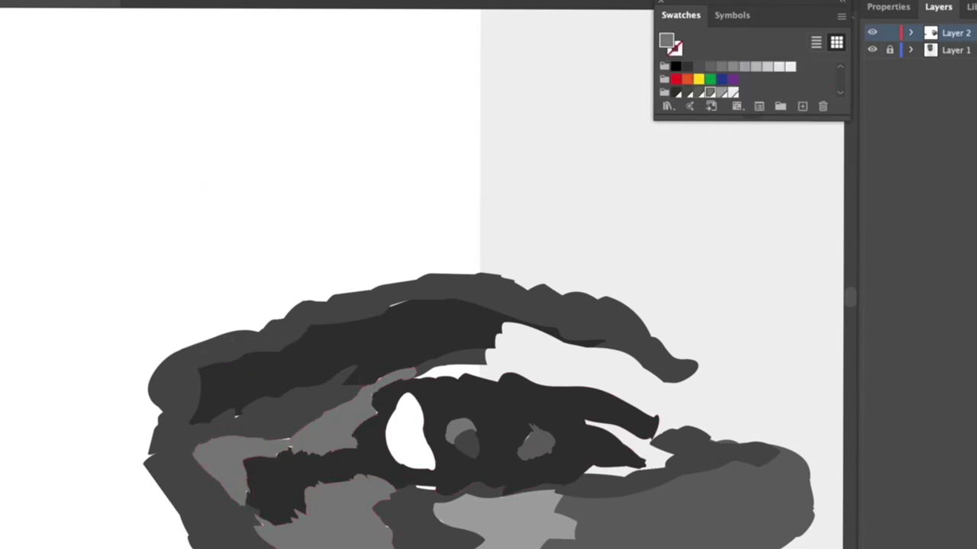
pyautogui.scroll(-3, 118, 135)
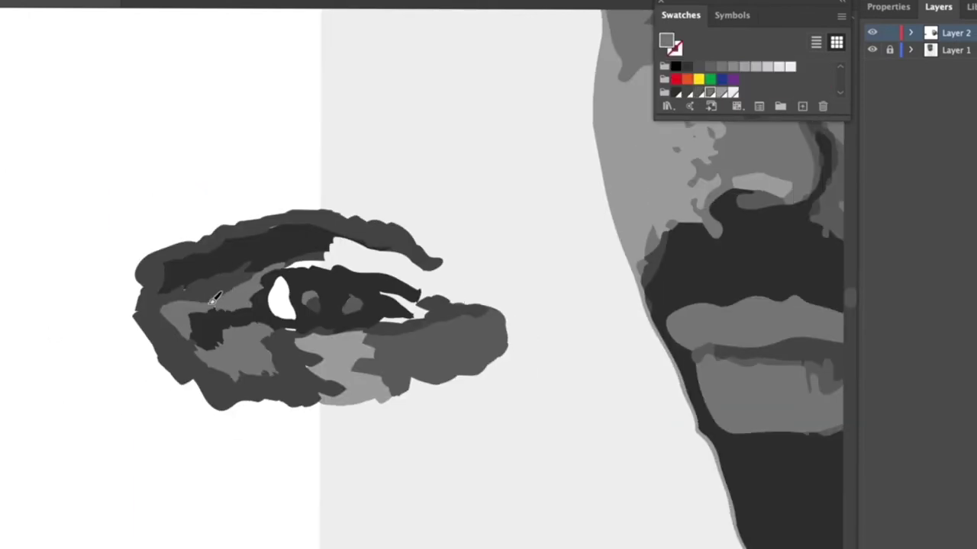
pyautogui.scroll(-5, 215, 299)
pyautogui.moveTo(260, 305); pyautogui.dragTo(393, 500)
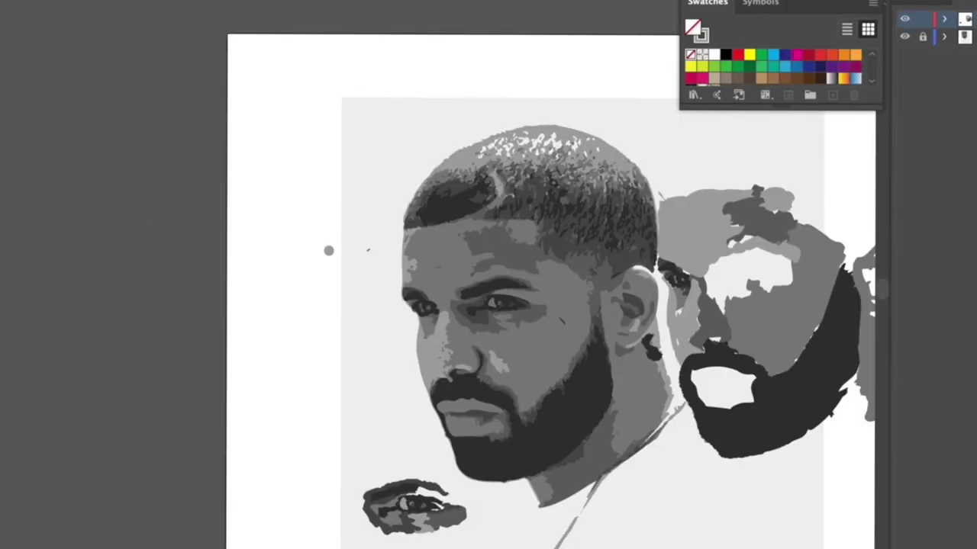
pyautogui.moveTo(451, 532); pyautogui.dragTo(790, 299)
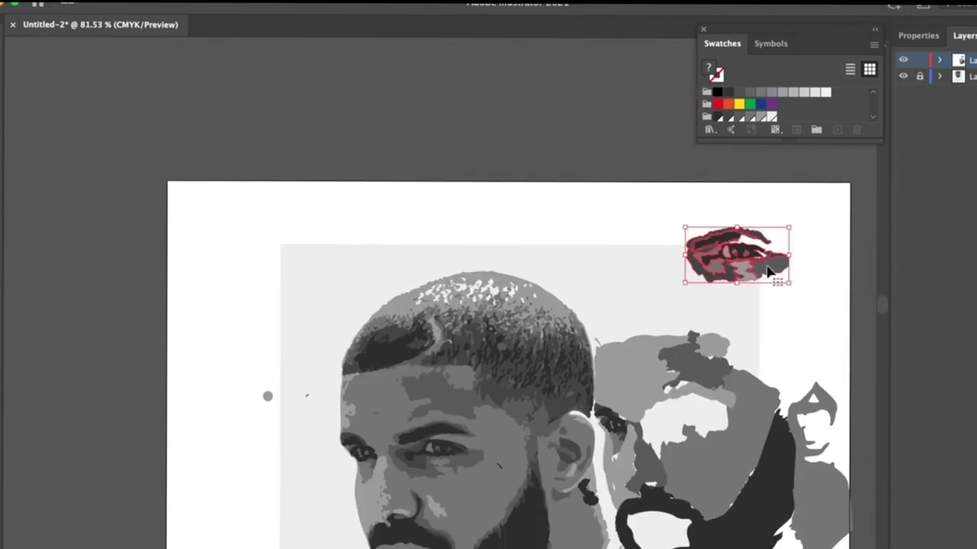
pyautogui.moveTo(737, 254)
pyautogui.mouseDown()
pyautogui.moveTo(709, 435)
pyautogui.moveTo(691, 422)
pyautogui.mouseUp()
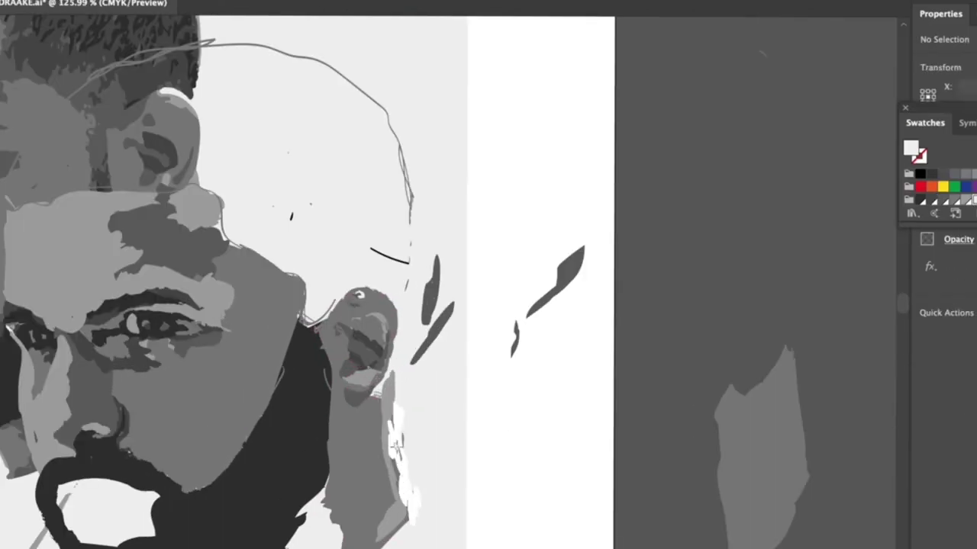
# Erase the white stroke over the hand and shift the head group right
pyautogui.moveTo(395, 444); pyautogui.dragTo(404, 467)
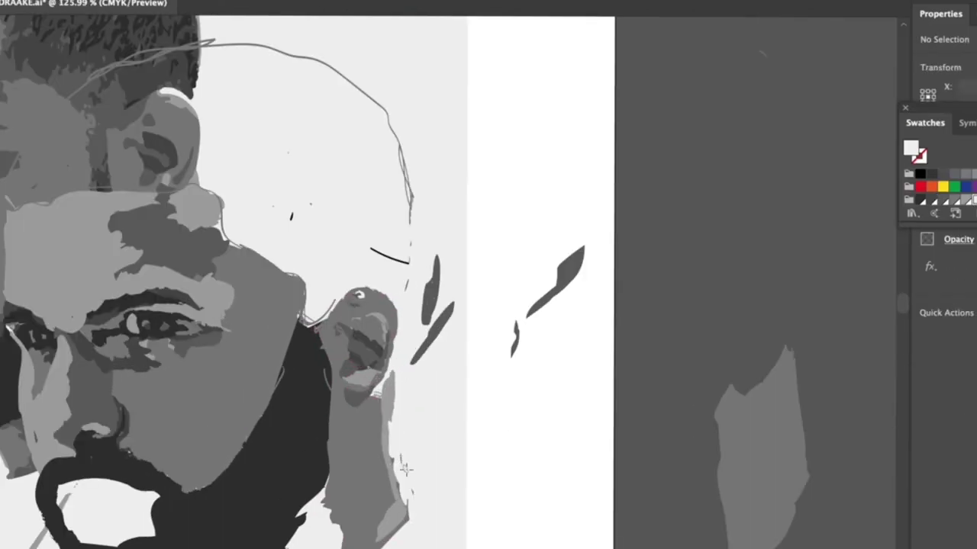
pyautogui.scroll(-3, 404, 467)
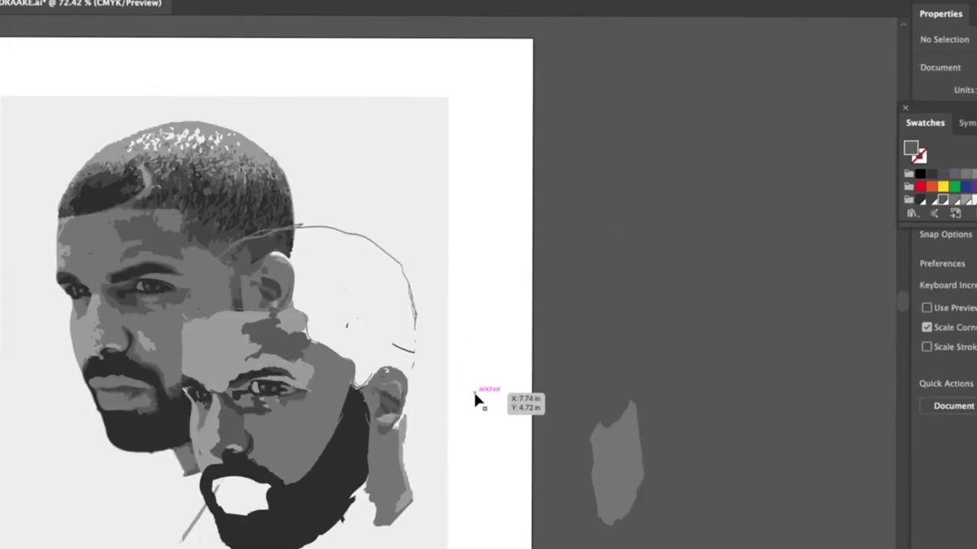
pyautogui.moveTo(310, 432)
pyautogui.mouseDown()
pyautogui.moveTo(327, 476)
pyautogui.moveTo(498, 380)
pyautogui.mouseUp()
pyautogui.scroll(5, 499, 380)
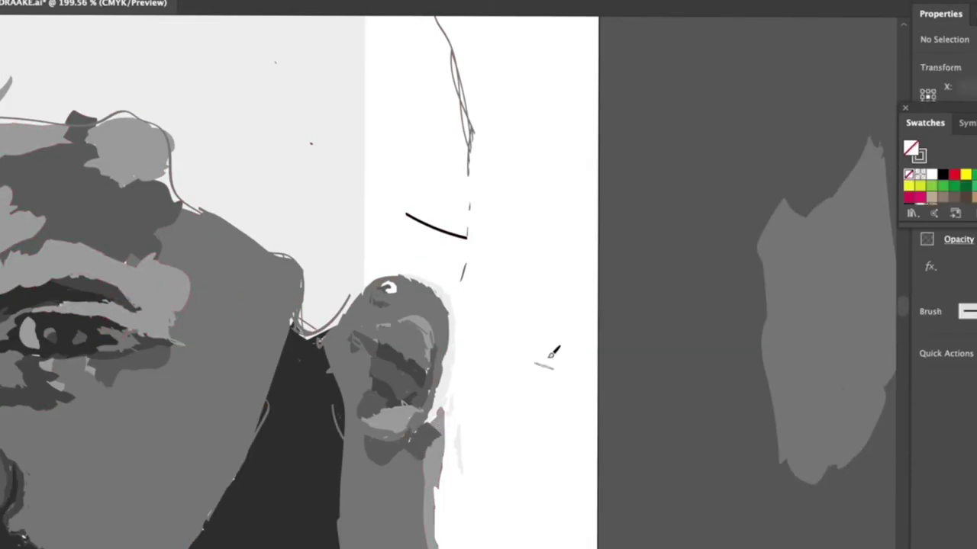
# Set the Blob Brush to 1 pt size with 7% roundness
pyautogui.doubleClick(2, 153)
pyautogui.moveTo(794, 309); pyautogui.dragTo(790, 309)
pyautogui.click(796, 360)
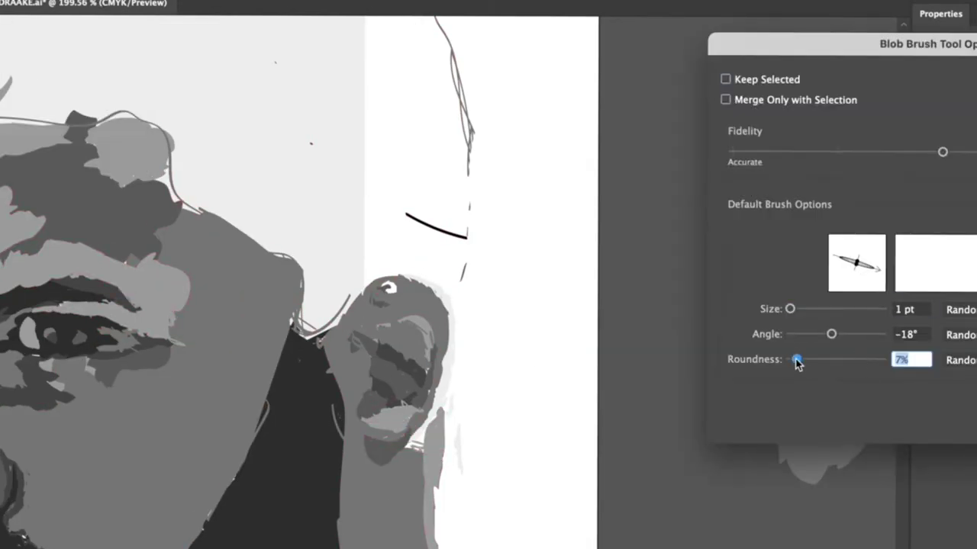
pyautogui.press('Return')
# Paste a copy of the shape and place it just under the jaw
pyautogui.scroll(3, 431, 429)
pyautogui.hotkey('ctrl', 'z')
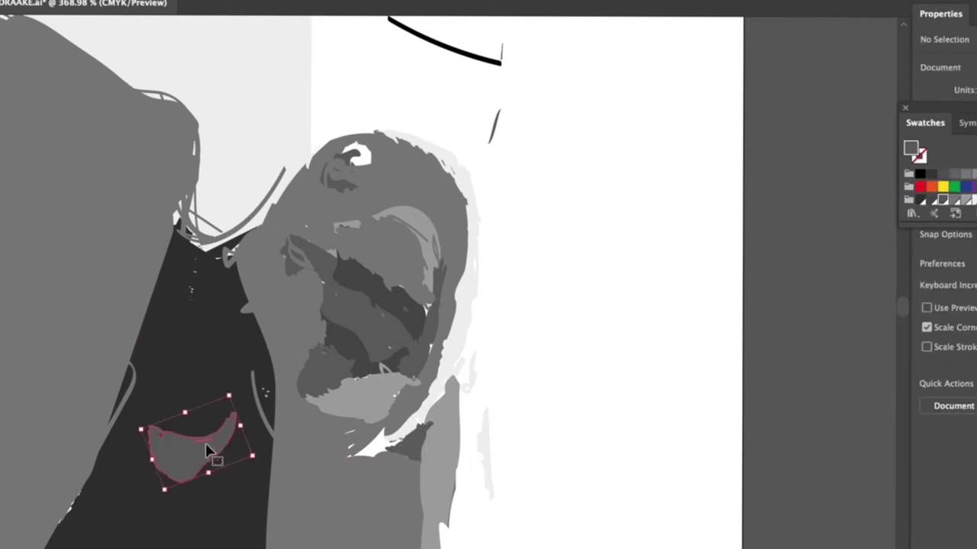
pyautogui.moveTo(207, 447); pyautogui.dragTo(345, 454)
# Move the traced lower face group back over the original portrait
pyautogui.scroll(-3, 577, 437)
pyautogui.scroll(-5, 682, 407)
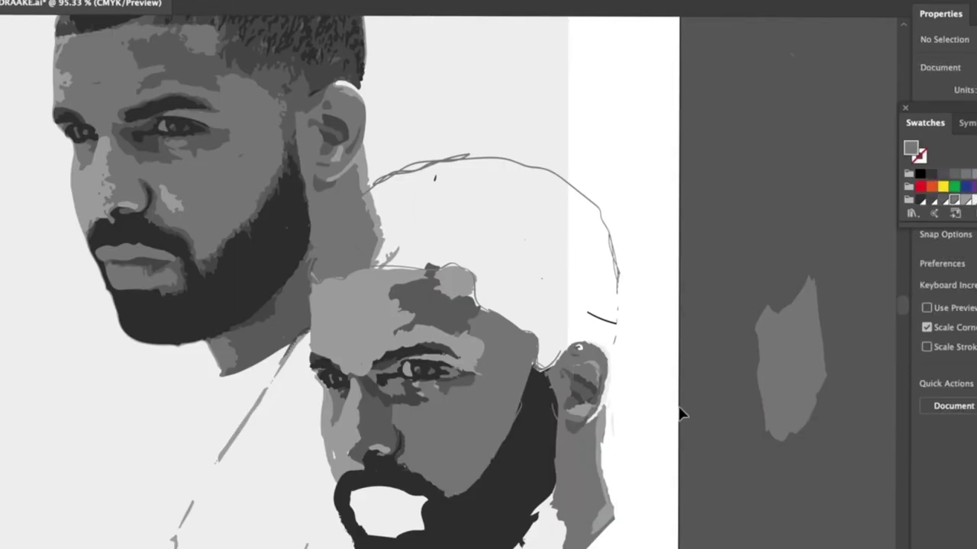
pyautogui.scroll(-2, 654, 344)
pyautogui.scroll(-1, 614, 433)
pyautogui.click(543, 429)
pyautogui.moveTo(541, 427); pyautogui.dragTo(371, 272)
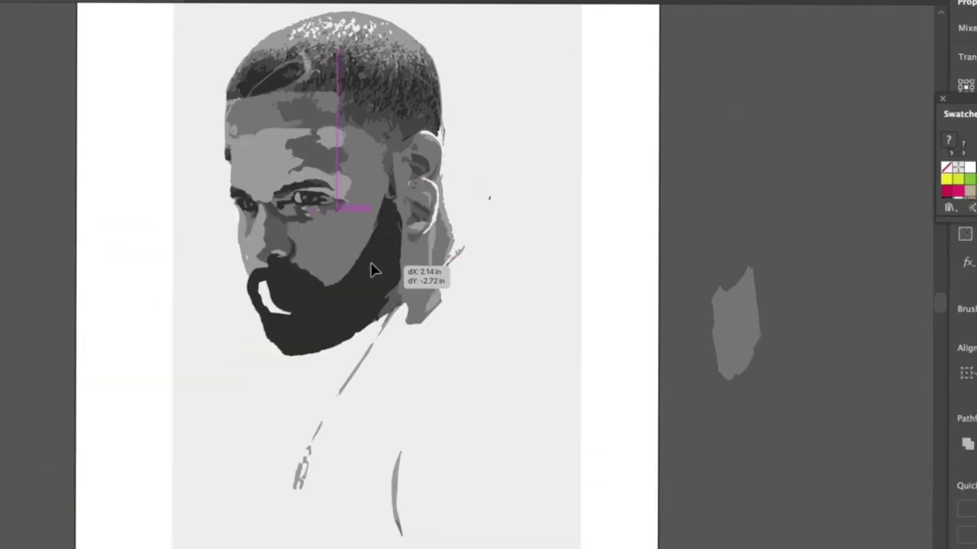
pyautogui.scroll(5, 374, 341)
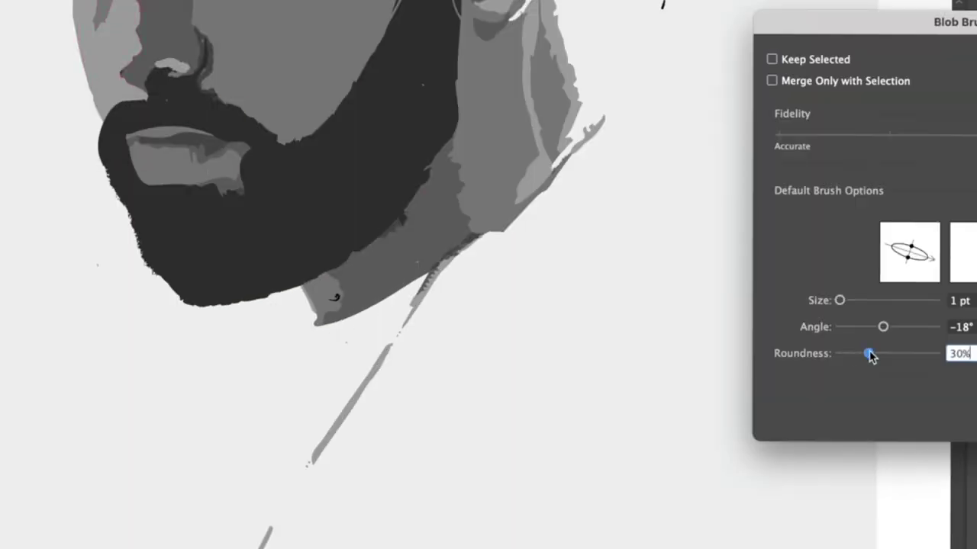
# Set Blob Brush roundness to 30% and nudge the dark lip shape slightly
pyautogui.moveTo(839, 300); pyautogui.dragTo(842, 300)
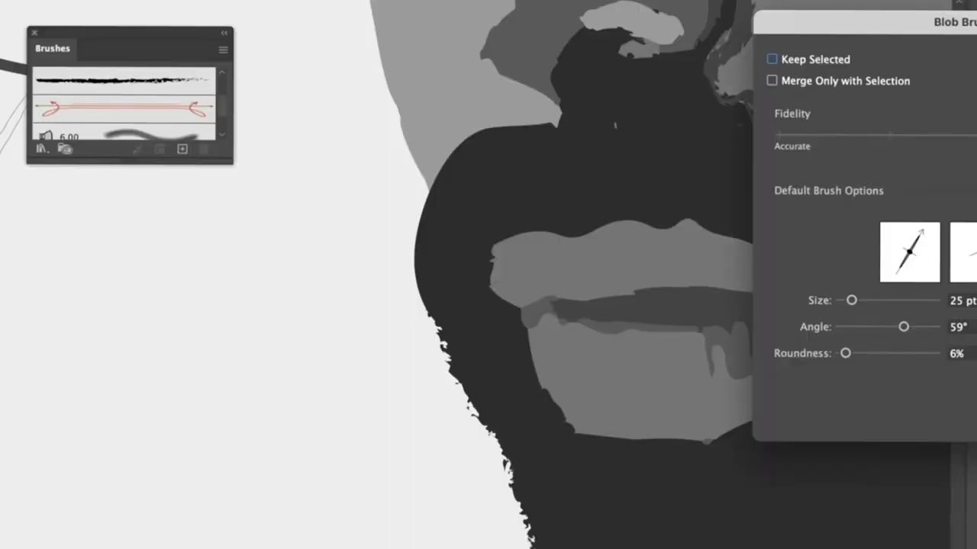
pyautogui.press('Return')
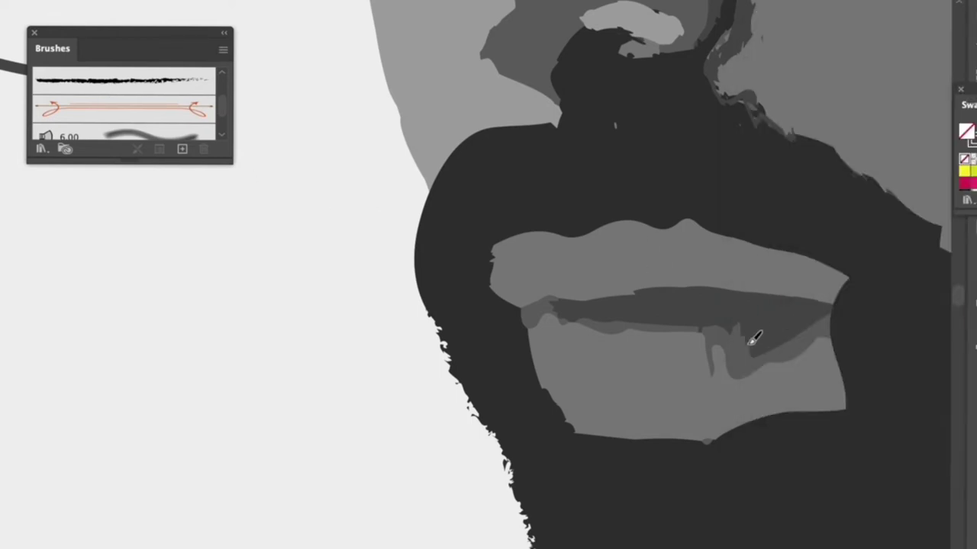
pyautogui.press('v')
pyautogui.moveTo(779, 323); pyautogui.dragTo(789, 323)
pyautogui.press('a')
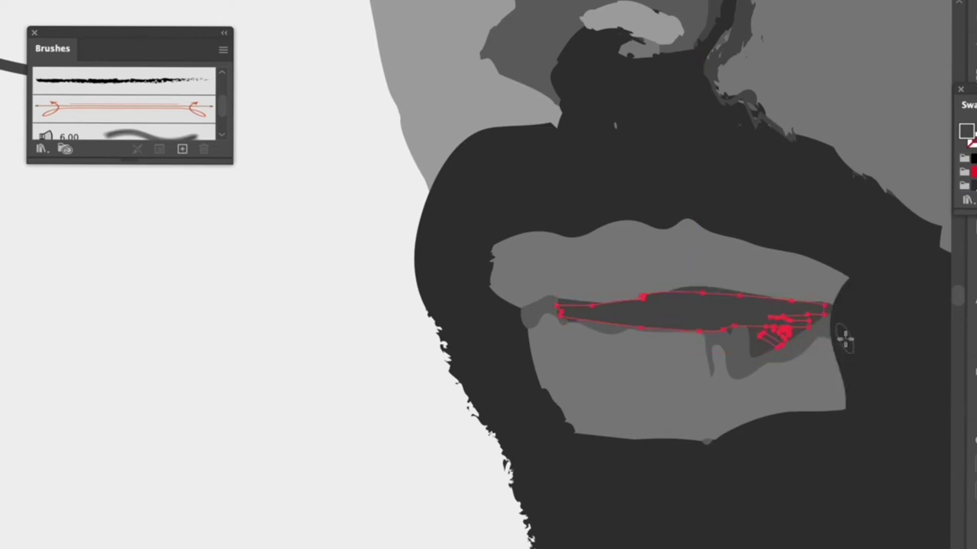
pyautogui.hotkey('ctrl', 'shift', 'a')
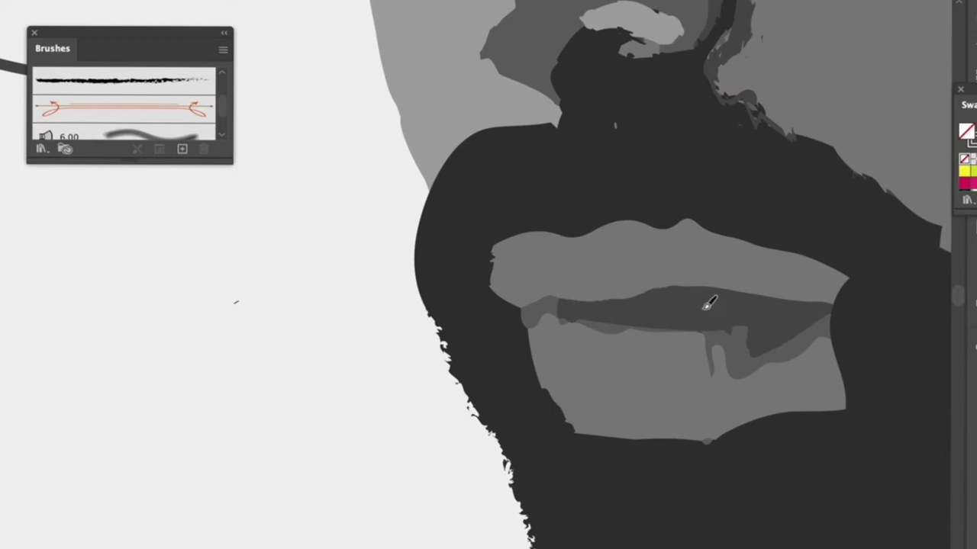
# Pull a copy of the dark lip band onto the blank canvas at left
pyautogui.click(708, 304)
pyautogui.moveTo(660, 323); pyautogui.dragTo(293, 418)
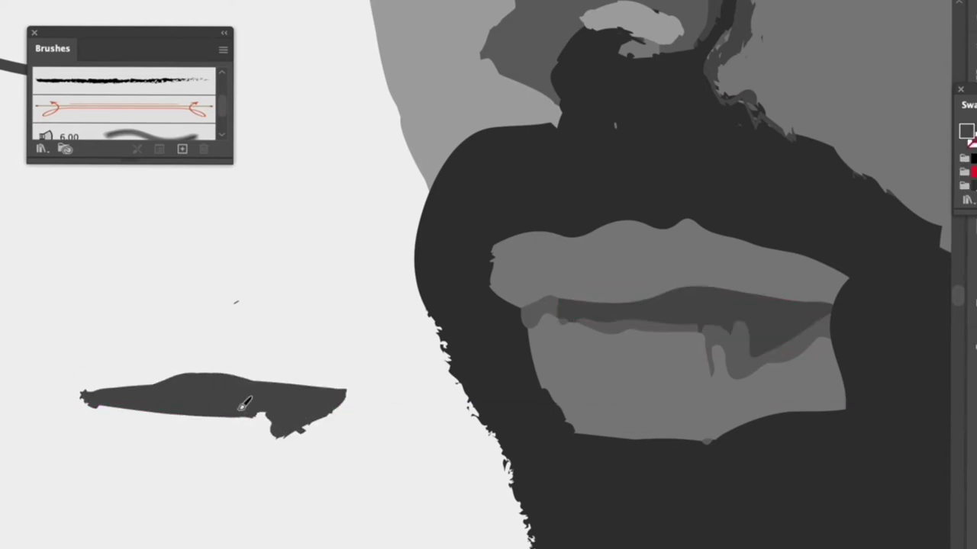
pyautogui.press('v')
pyautogui.click(233, 404)
pyautogui.press('Delete')
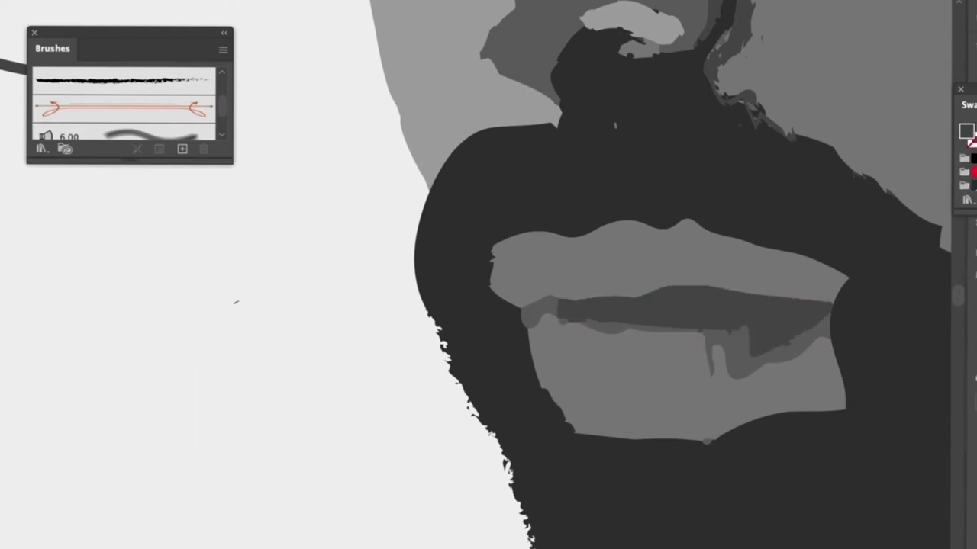
pyautogui.press('i')
pyautogui.hotkey('ctrl', 'z')
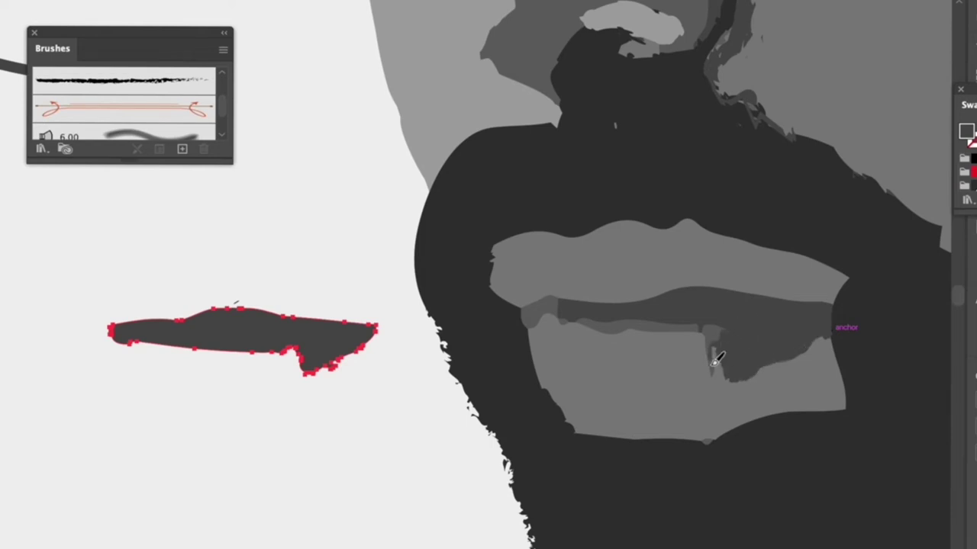
pyautogui.click(708, 328)
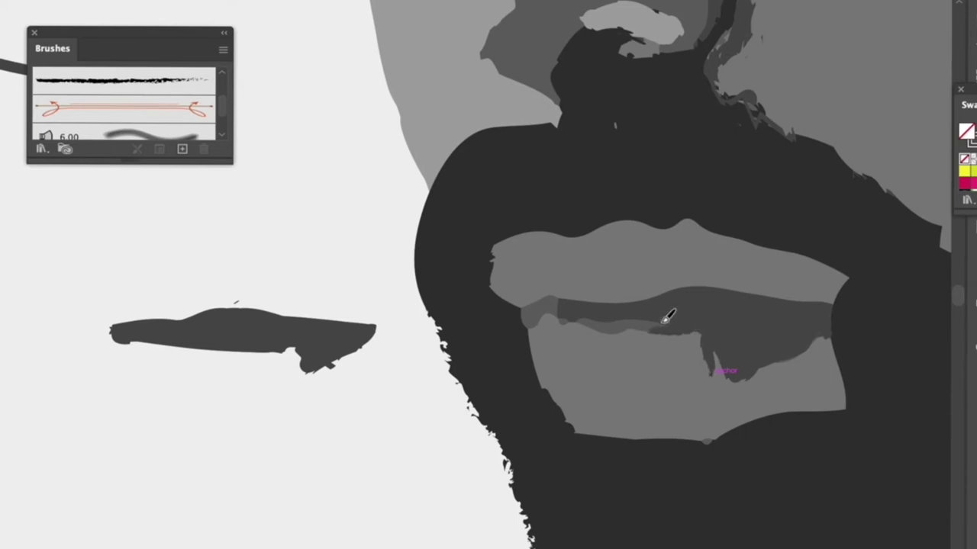
# Paint a lighter grey sliver under the lip band and move the lower-lip drip shape aside
pyautogui.moveTo(633, 318); pyautogui.dragTo(627, 321)
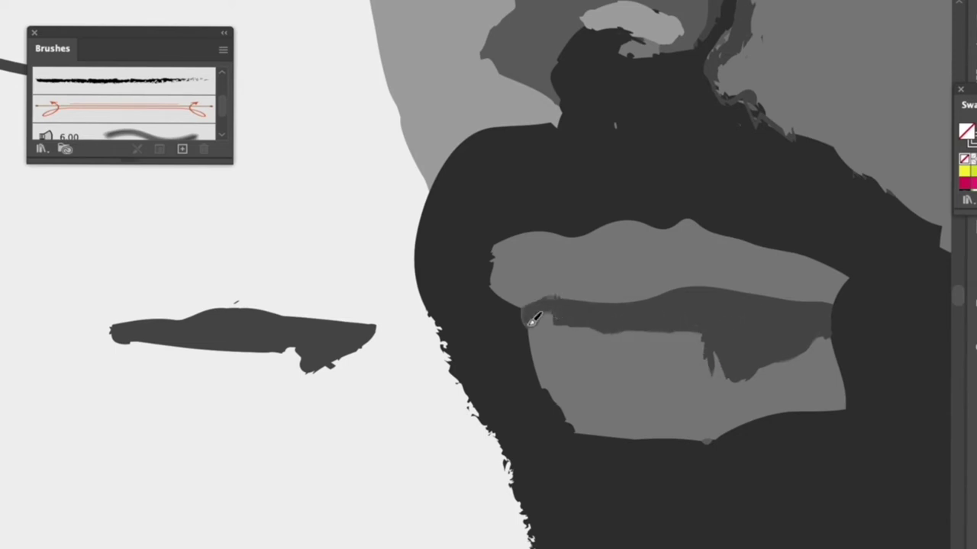
pyautogui.moveTo(719, 348); pyautogui.dragTo(283, 371)
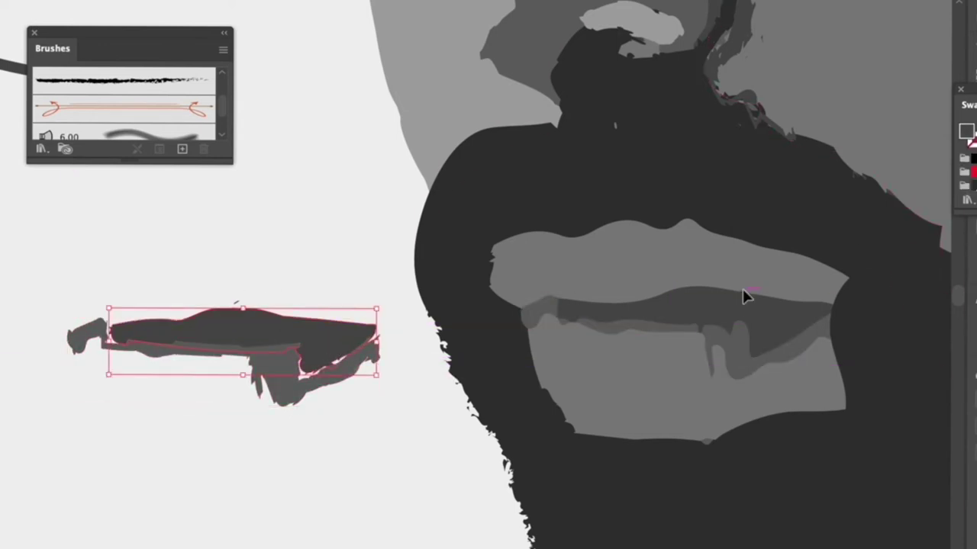
pyautogui.moveTo(293, 383); pyautogui.dragTo(294, 381)
pyautogui.click(333, 432)
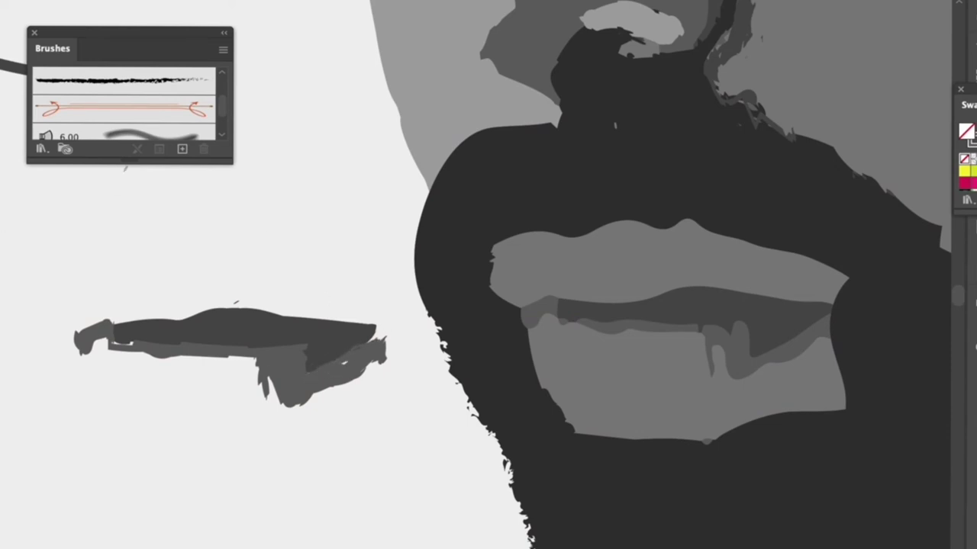
# Reposition the grey drip shape back against the upper shape on the left canvas
pyautogui.rightClick(372, 284)
pyautogui.click(356, 268)
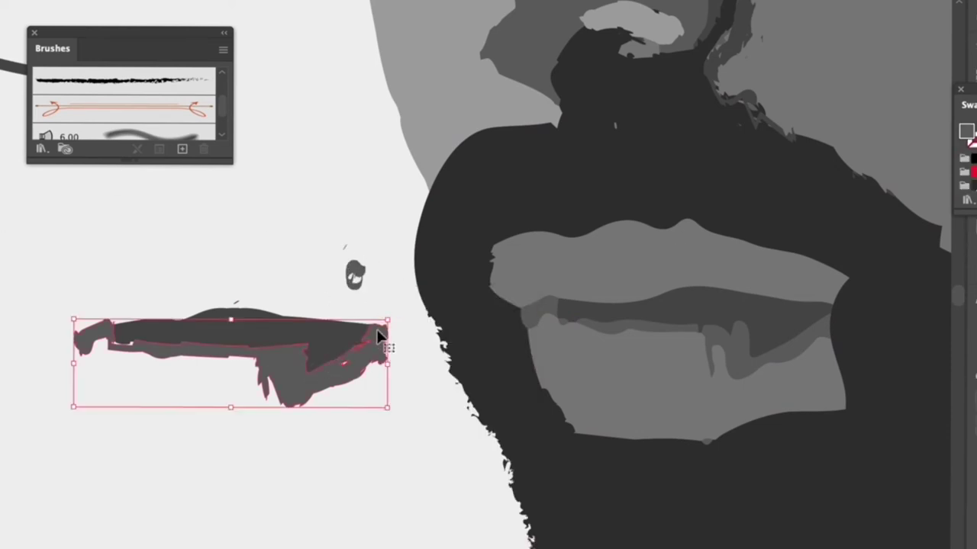
pyautogui.moveTo(347, 344); pyautogui.dragTo(349, 392)
pyautogui.click(386, 324)
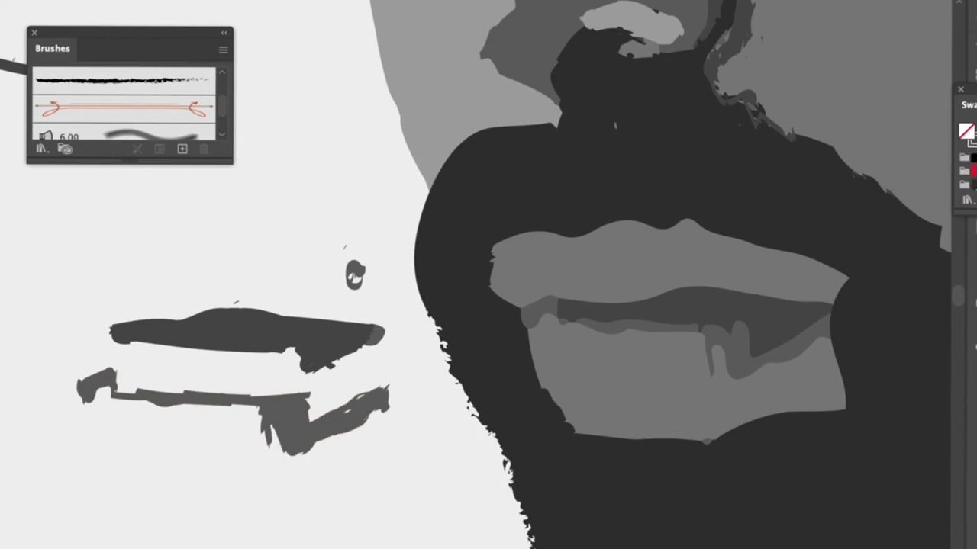
pyautogui.moveTo(350, 421); pyautogui.dragTo(354, 366)
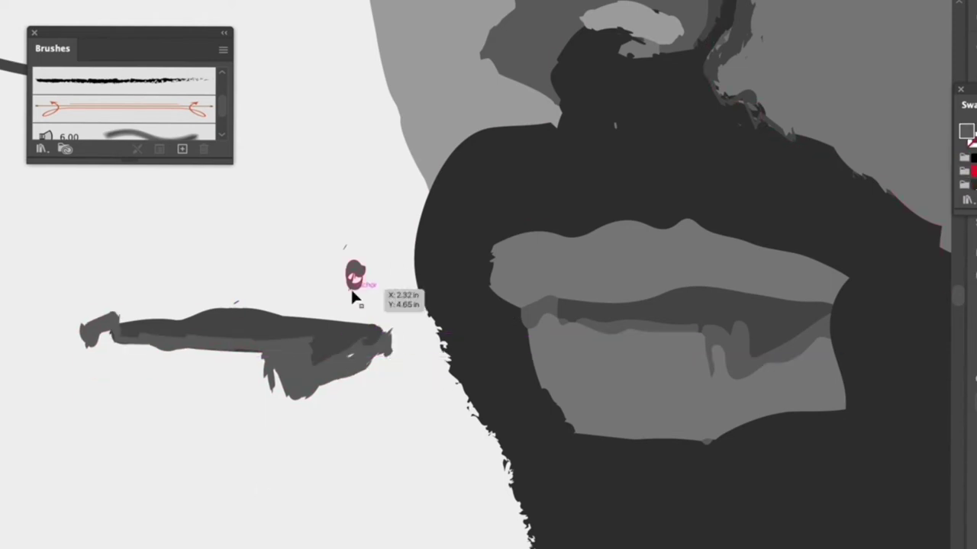
pyautogui.hotkey('shift', 'b')
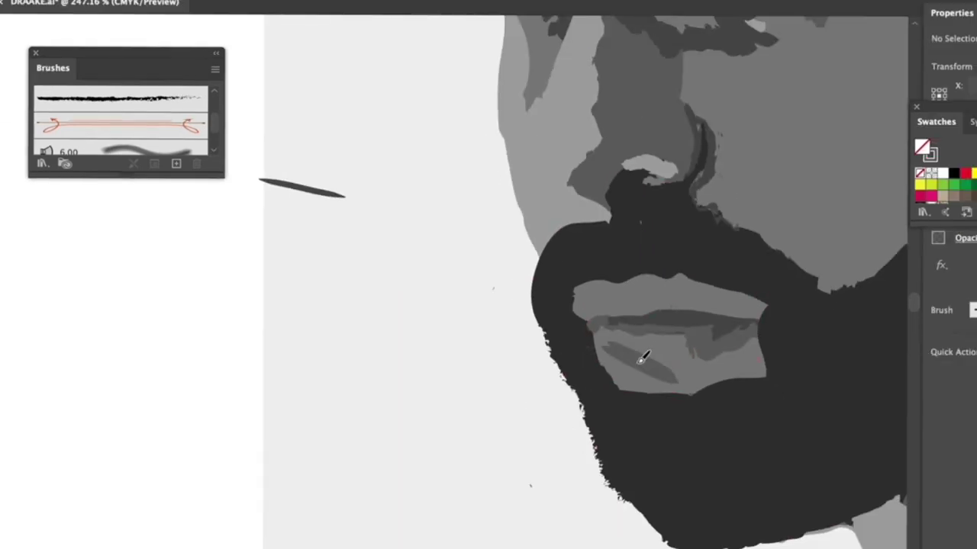
# Recolour a mouth shape with the grey lip colour and blend it into the beard
pyautogui.click(617, 366)
pyautogui.moveTo(654, 321); pyautogui.dragTo(348, 332)
pyautogui.press('i')
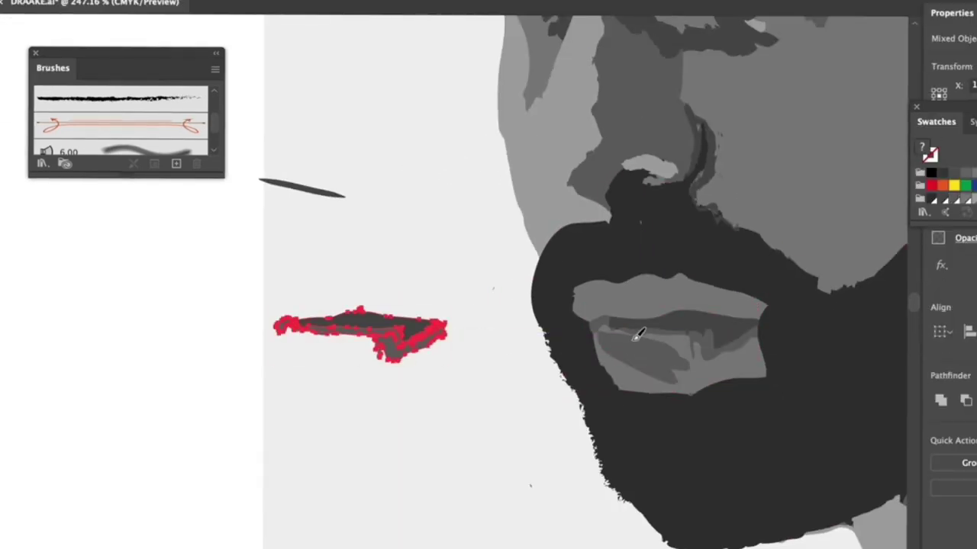
pyautogui.click(732, 355)
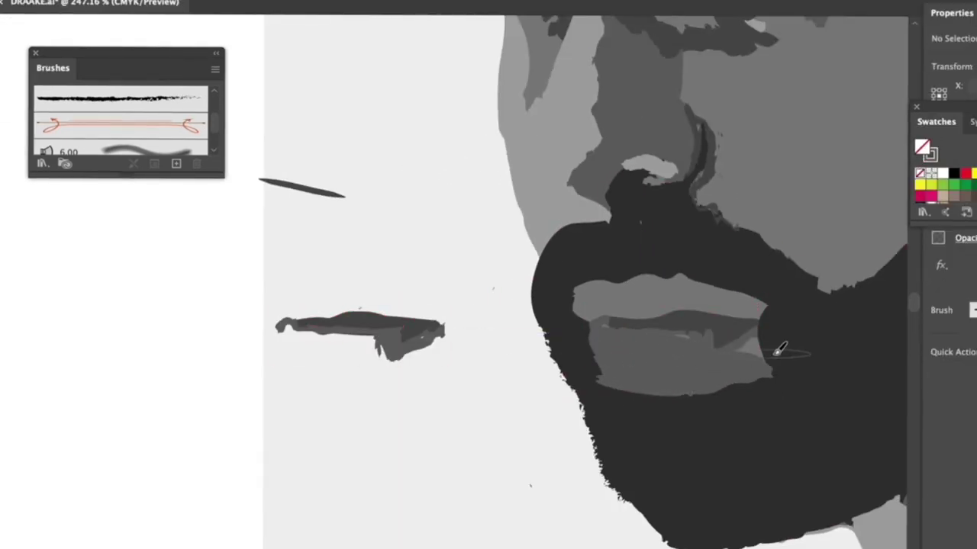
pyautogui.moveTo(780, 353); pyautogui.dragTo(752, 355)
pyautogui.press('Return')
pyautogui.press('Escape')
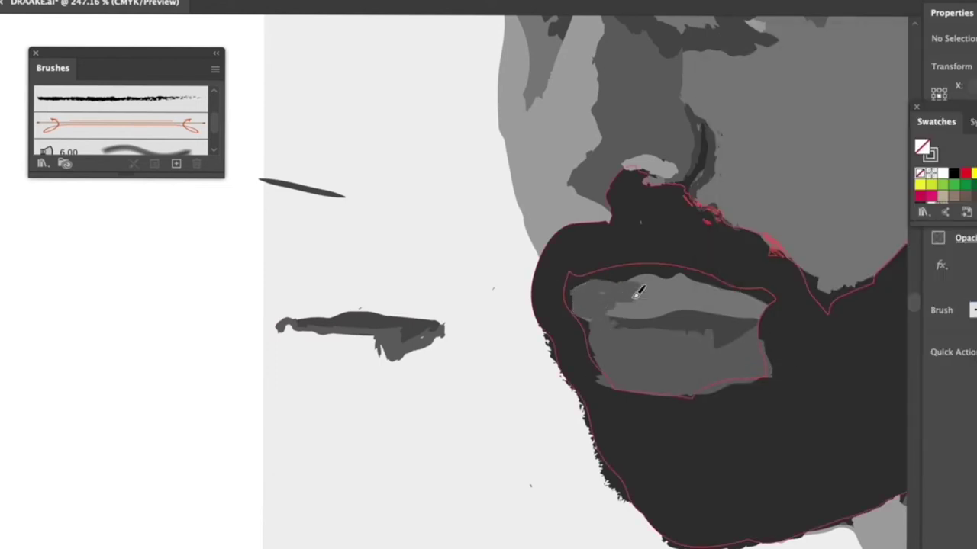
# Paint grey shading across the upper lip and move the top lip shape into place
pyautogui.moveTo(636, 293); pyautogui.dragTo(643, 300)
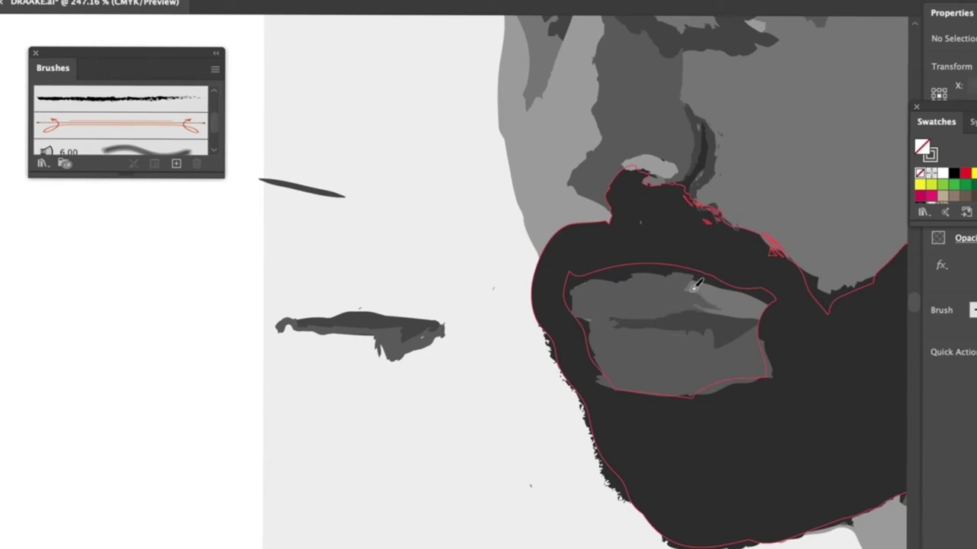
pyautogui.moveTo(753, 292); pyautogui.dragTo(747, 307)
pyautogui.press('v')
pyautogui.click(625, 305)
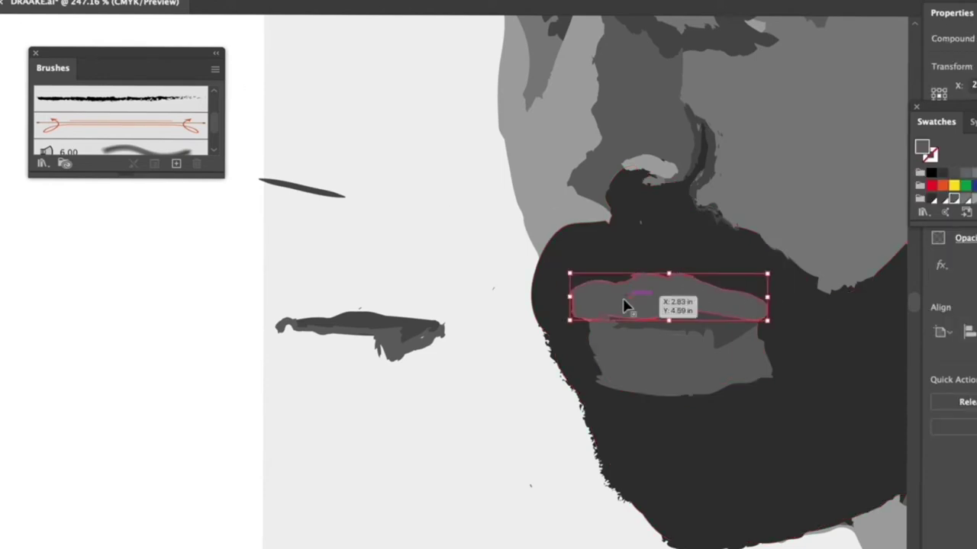
pyautogui.click(671, 282)
pyautogui.click(679, 358)
pyautogui.doubleClick(679, 358)
pyautogui.click(11, 27)
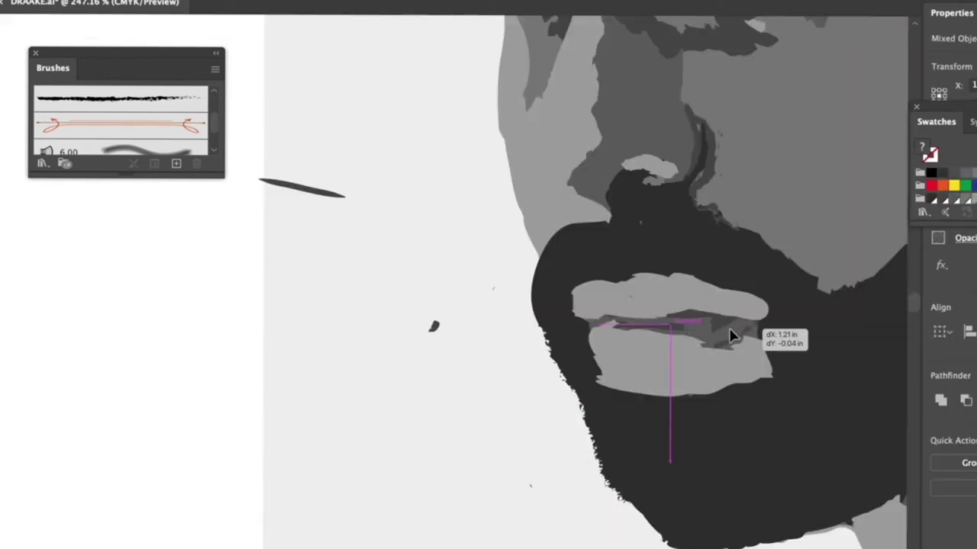
pyautogui.click(690, 377)
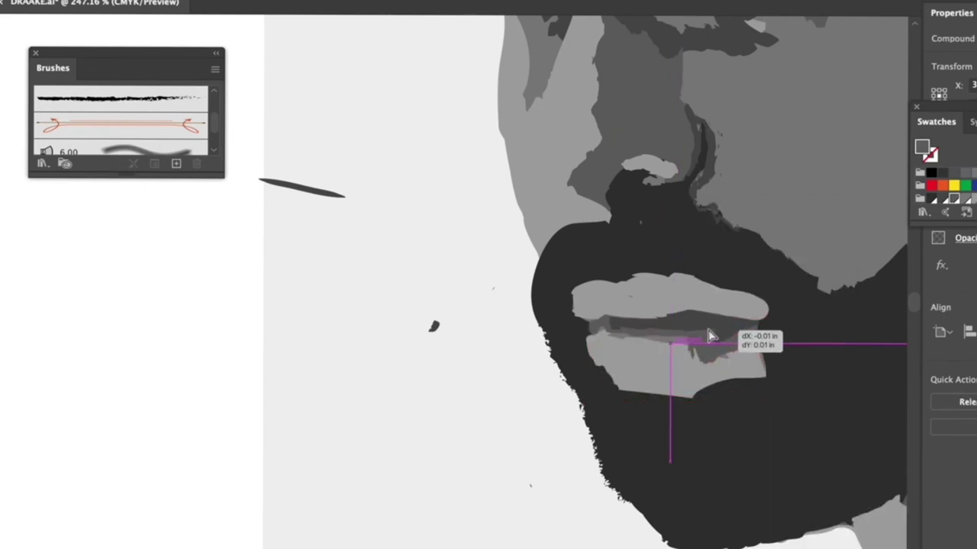
pyautogui.moveTo(681, 368); pyautogui.dragTo(667, 267)
# Zoom out to the whole face and shift the traced strokes away from the beard
pyautogui.rightClick(731, 309)
pyautogui.click(185, 430)
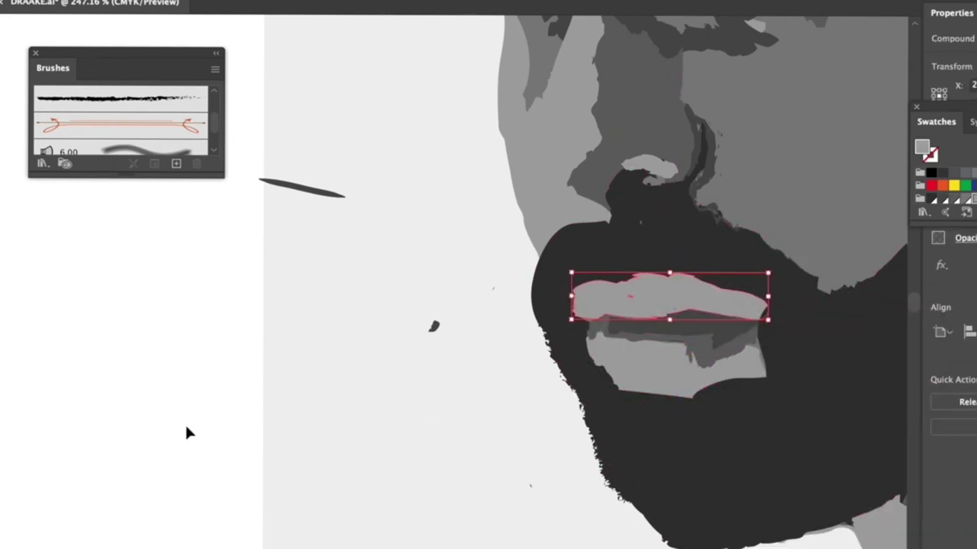
pyautogui.click(359, 497)
pyautogui.hotkey('ctrl', '0')
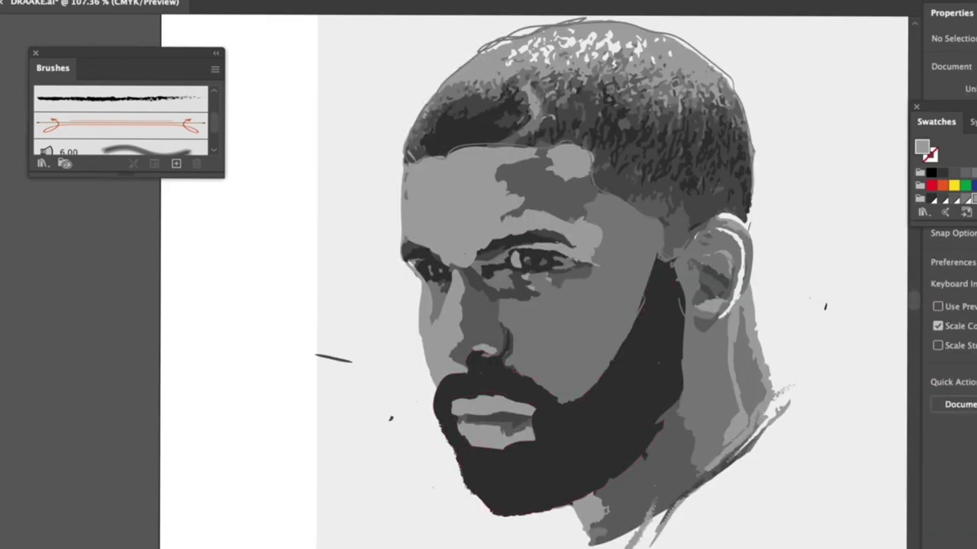
pyautogui.scroll(4, 523, 451)
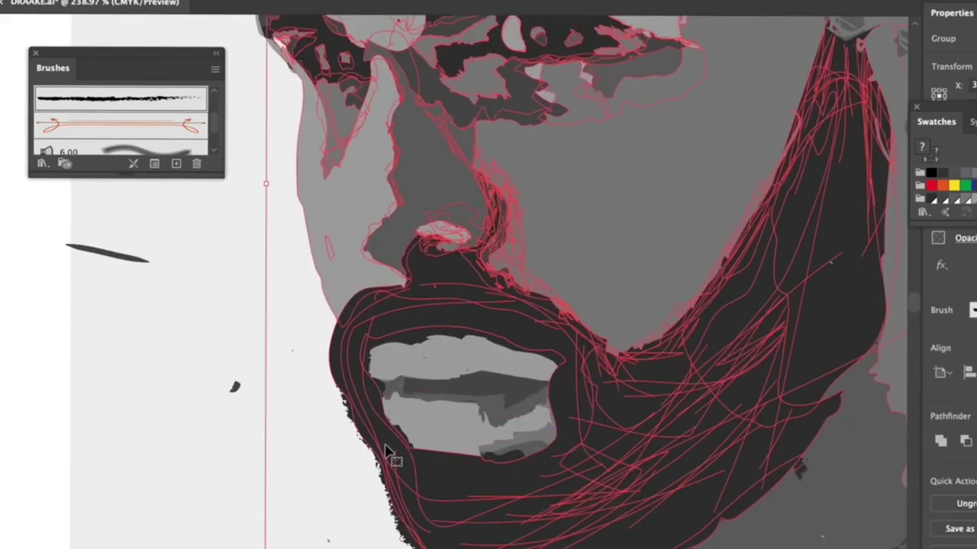
pyautogui.moveTo(532, 445); pyautogui.dragTo(546, 458)
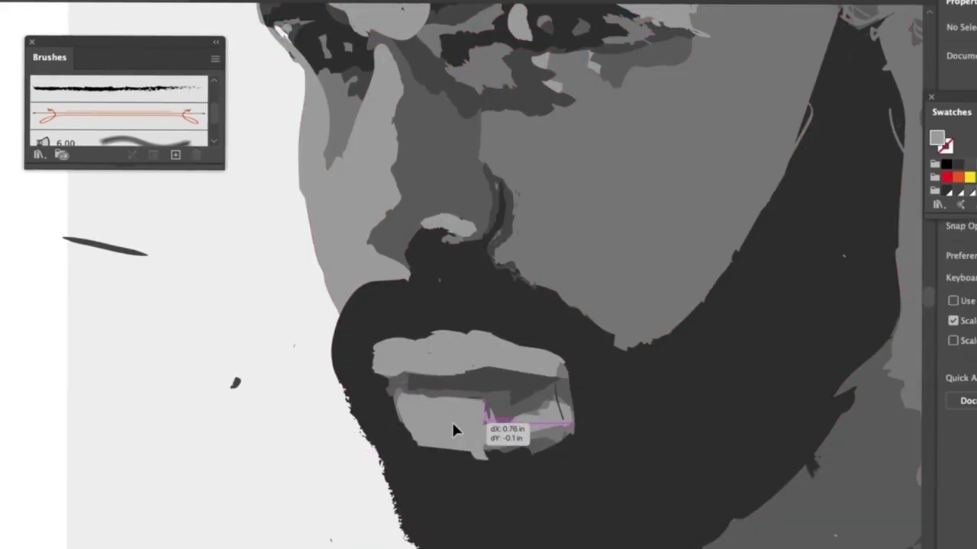
pyautogui.scroll(-3, 223, 443)
pyautogui.scroll(-2, 221, 454)
pyautogui.click(580, 433)
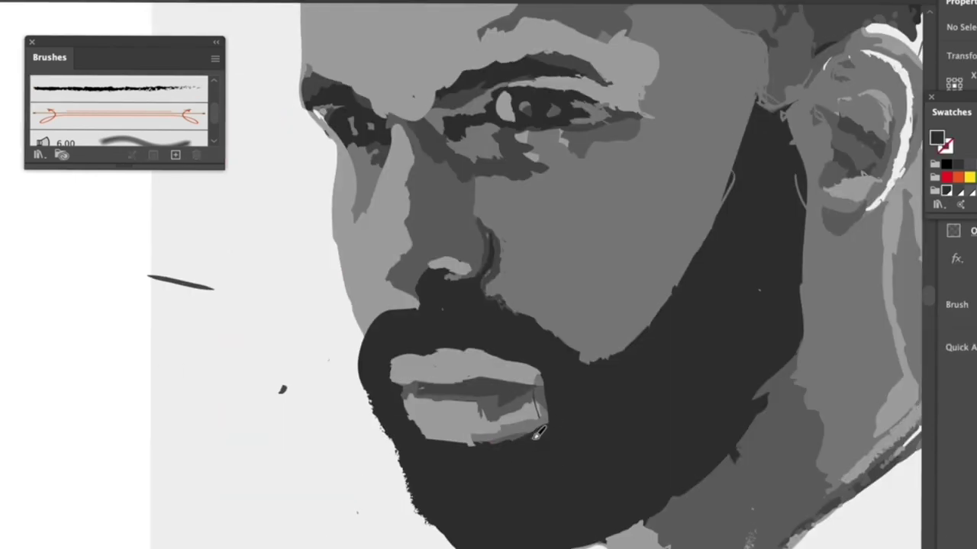
# Drag the red traced sketch group off the portrait
pyautogui.scroll(-2, 538, 433)
pyautogui.scroll(-2, 549, 374)
pyautogui.scroll(-1, 563, 306)
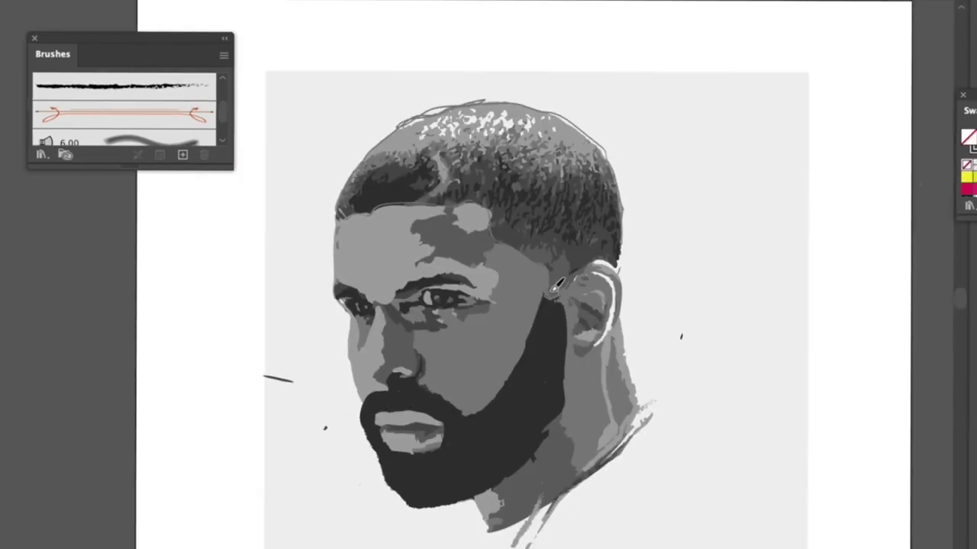
pyautogui.scroll(-1, 415, 497)
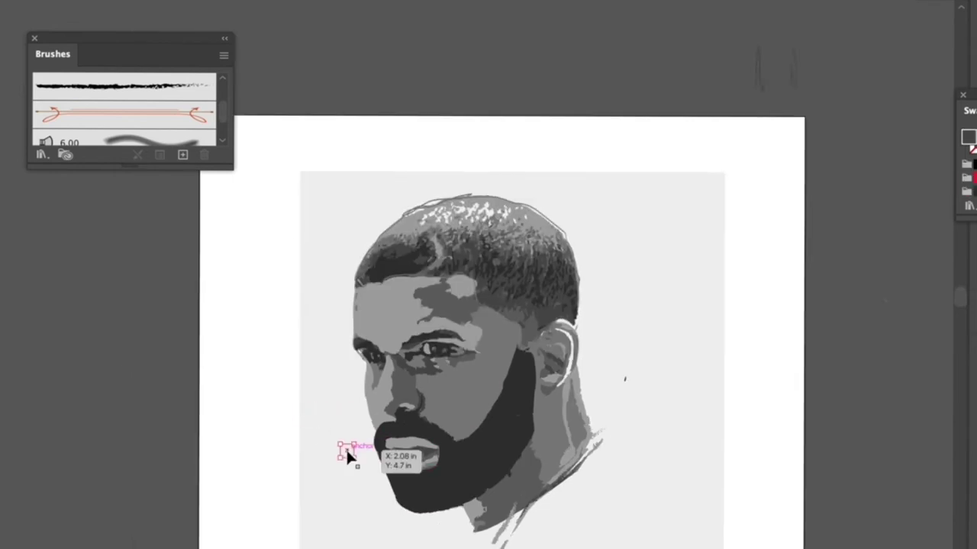
pyautogui.scroll(-1, 348, 454)
pyautogui.click(591, 258)
pyautogui.moveTo(591, 258); pyautogui.dragTo(312, 301)
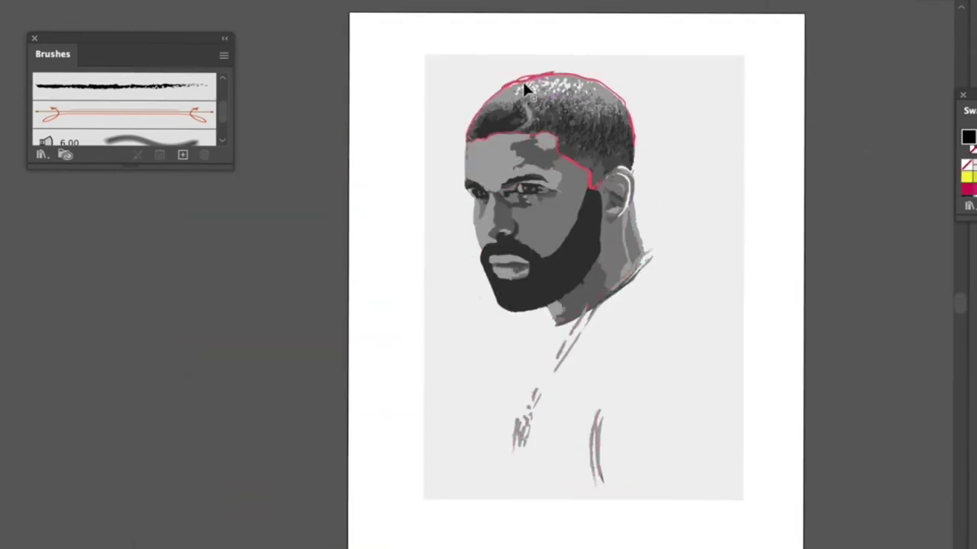
# Paint charcoal hair-like strokes along the top and left edges of the hair
pyautogui.scroll(3, 522, 82)
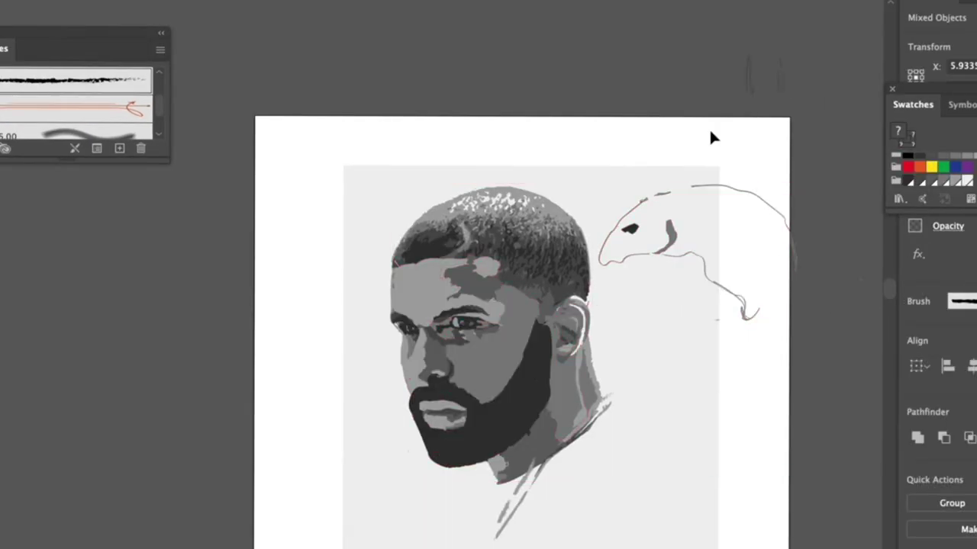
pyautogui.moveTo(616, 152)
pyautogui.mouseDown()
pyautogui.moveTo(698, 223)
pyautogui.moveTo(565, 217)
pyautogui.mouseUp()
pyautogui.scroll(3, 445, 132)
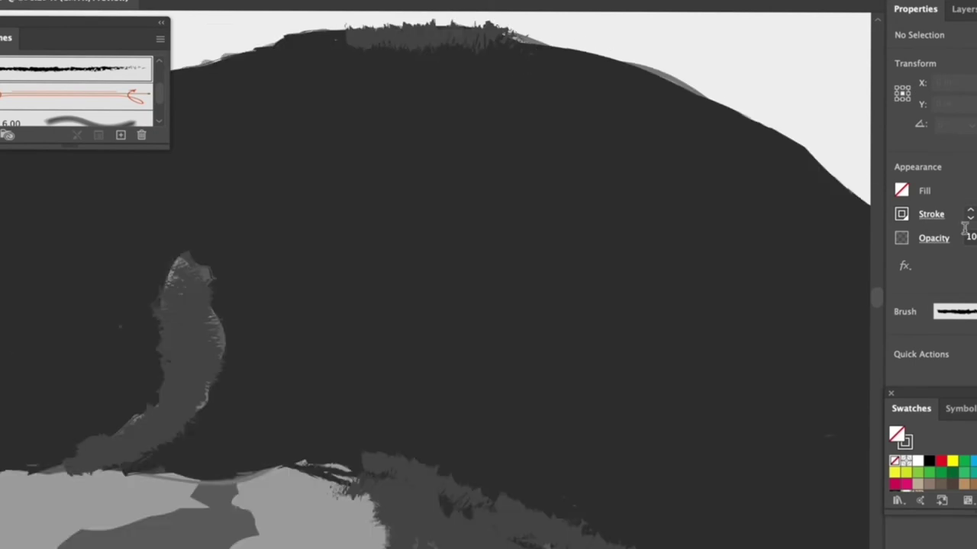
pyautogui.scroll(5, 488, 44)
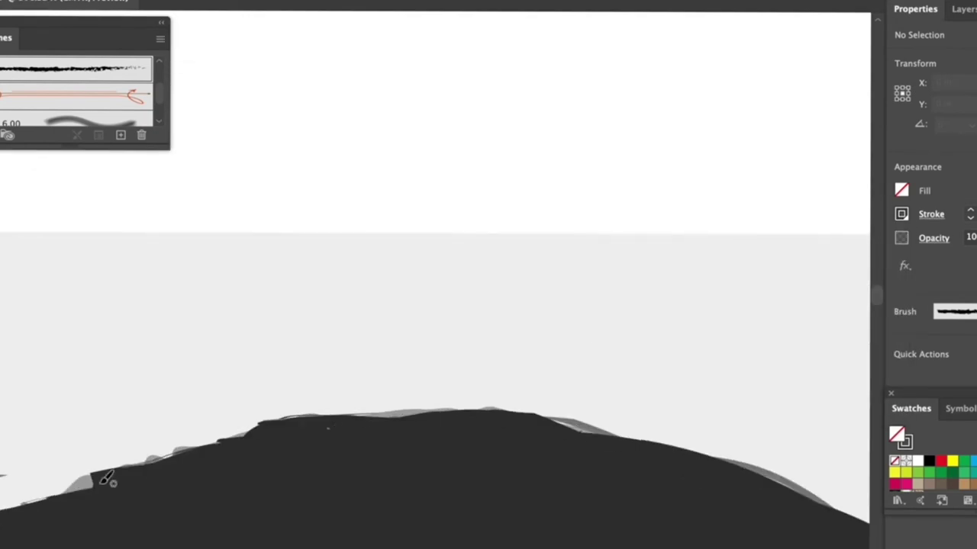
pyautogui.moveTo(372, 444)
pyautogui.mouseDown()
pyautogui.moveTo(310, 414)
pyautogui.moveTo(577, 407)
pyautogui.mouseUp()
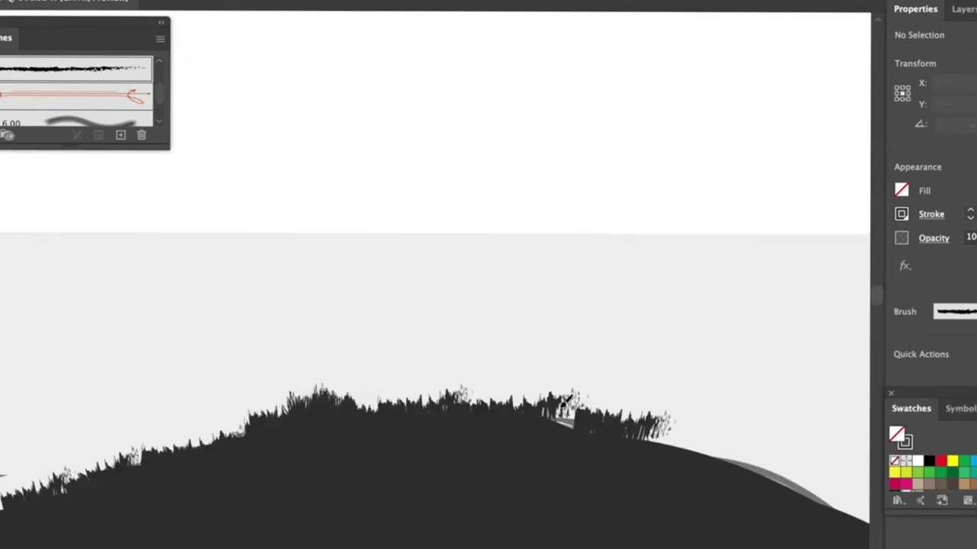
pyautogui.moveTo(664, 404); pyautogui.dragTo(771, 400)
pyautogui.moveTo(755, 434); pyautogui.dragTo(847, 488)
pyautogui.moveTo(541, 313); pyautogui.dragTo(561, 216)
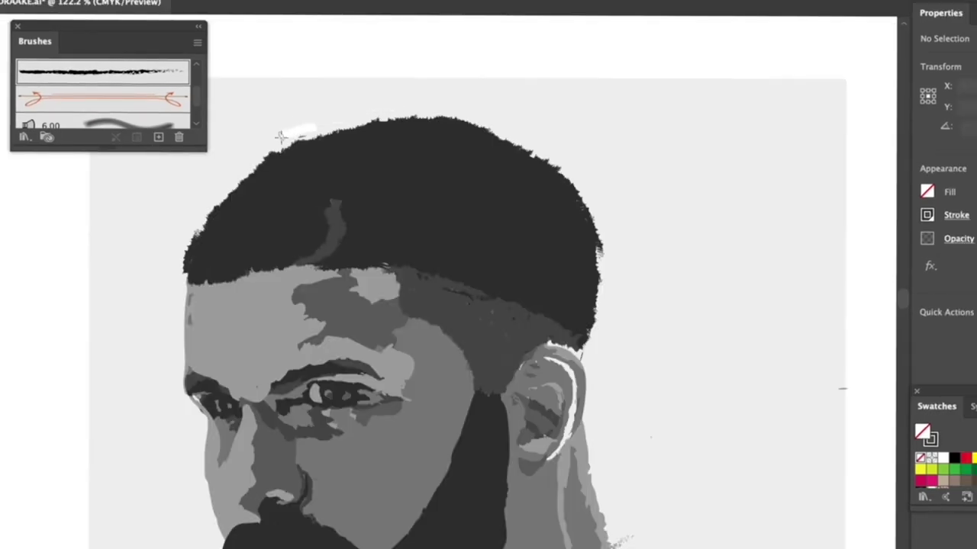
# Paint a short charcoal stroke on the right hair edge and scroll around to check it
pyautogui.moveTo(569, 272); pyautogui.dragTo(566, 249)
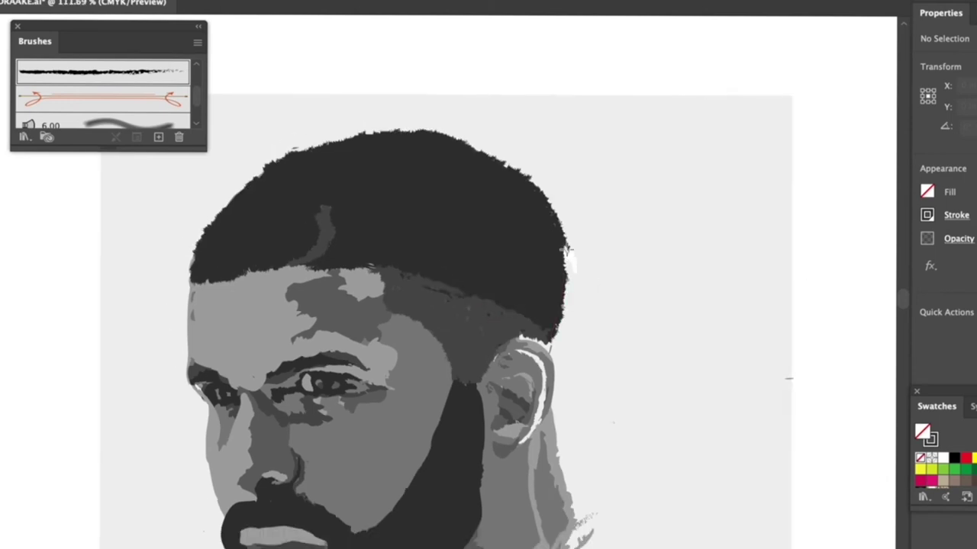
pyautogui.scroll(3, 525, 168)
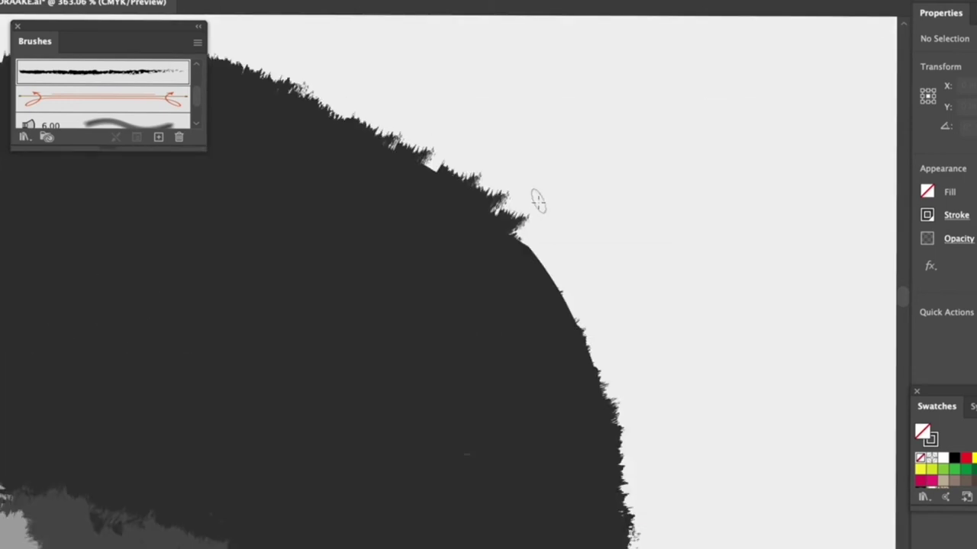
pyautogui.scroll(-3, 507, 229)
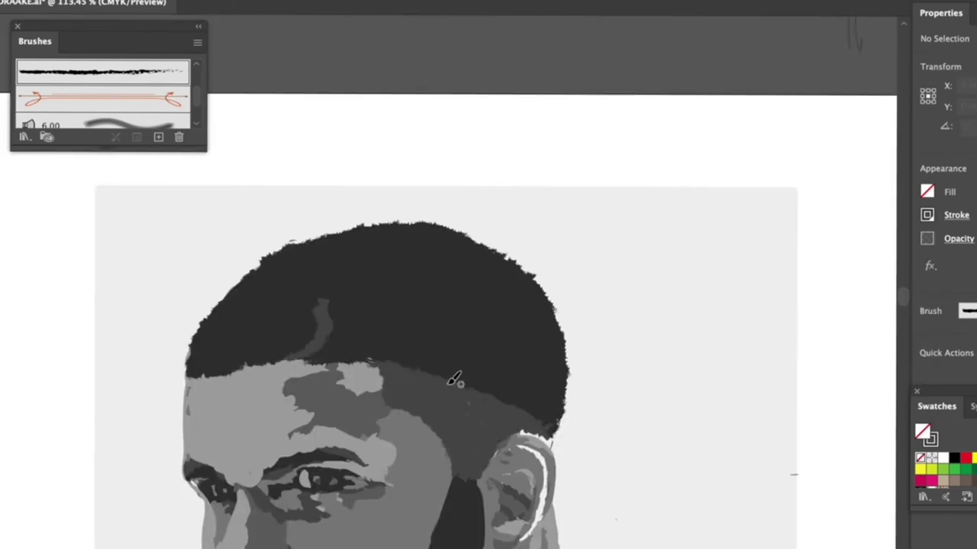
pyautogui.scroll(2, 492, 488)
pyautogui.scroll(-3, 493, 488)
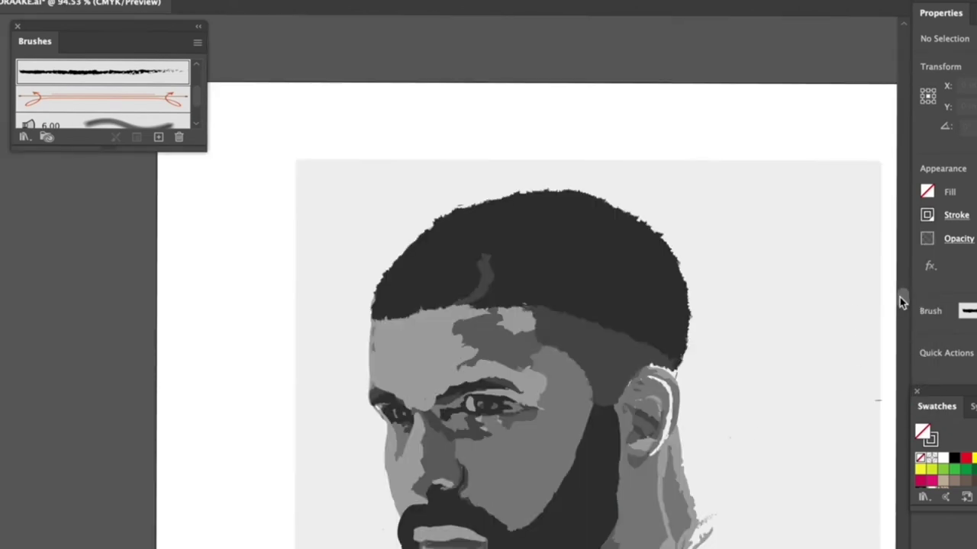
pyautogui.scroll(-5, 901, 298)
pyautogui.scroll(2, 518, 349)
pyautogui.scroll(2, 518, 348)
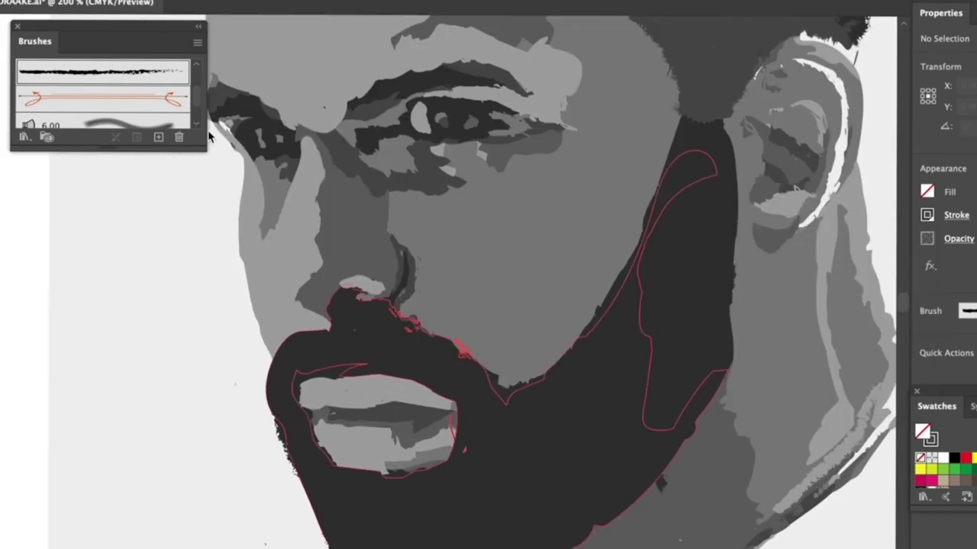
pyautogui.scroll(2, 687, 507)
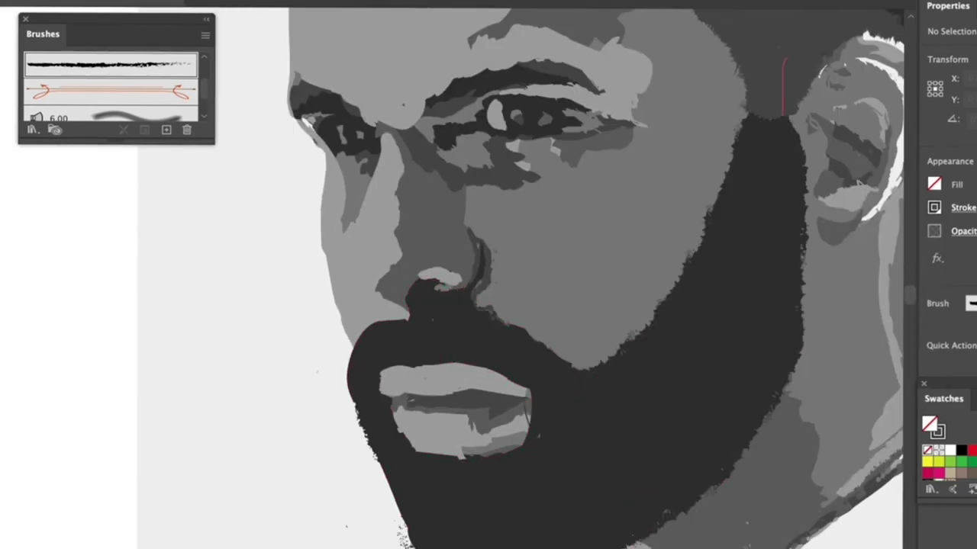
pyautogui.scroll(-2, 493, 338)
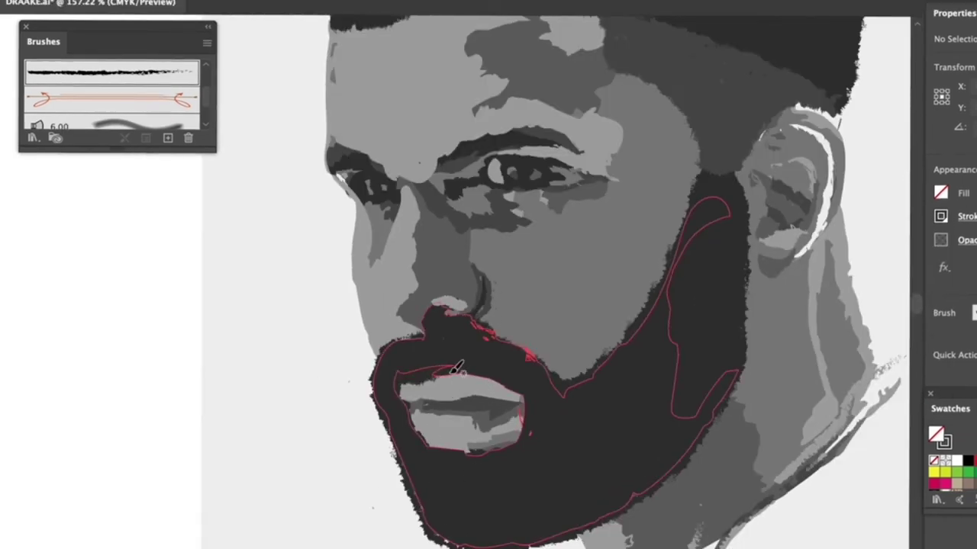
pyautogui.scroll(2, 532, 439)
pyautogui.scroll(-3, 916, 301)
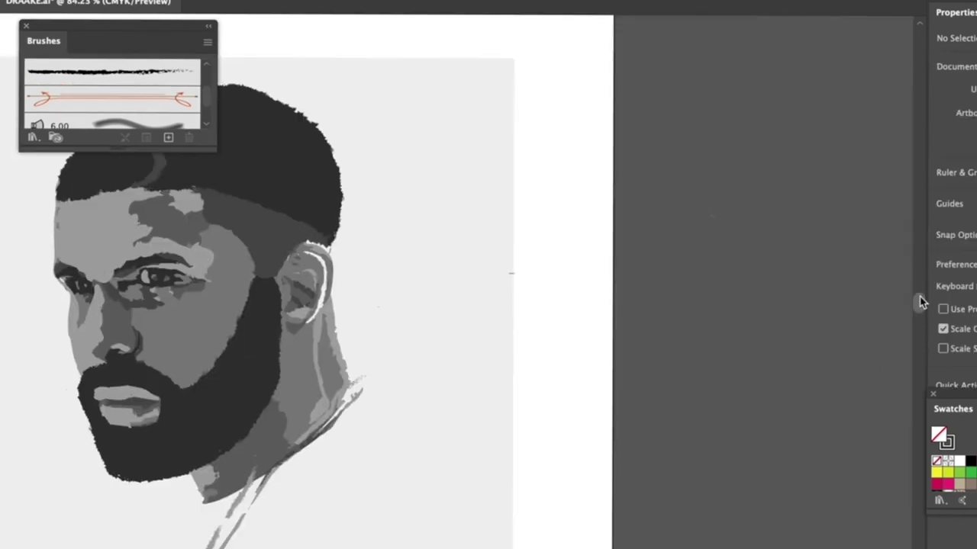
pyautogui.hscroll(-5, 895, 309)
pyautogui.scroll(3, 361, 49)
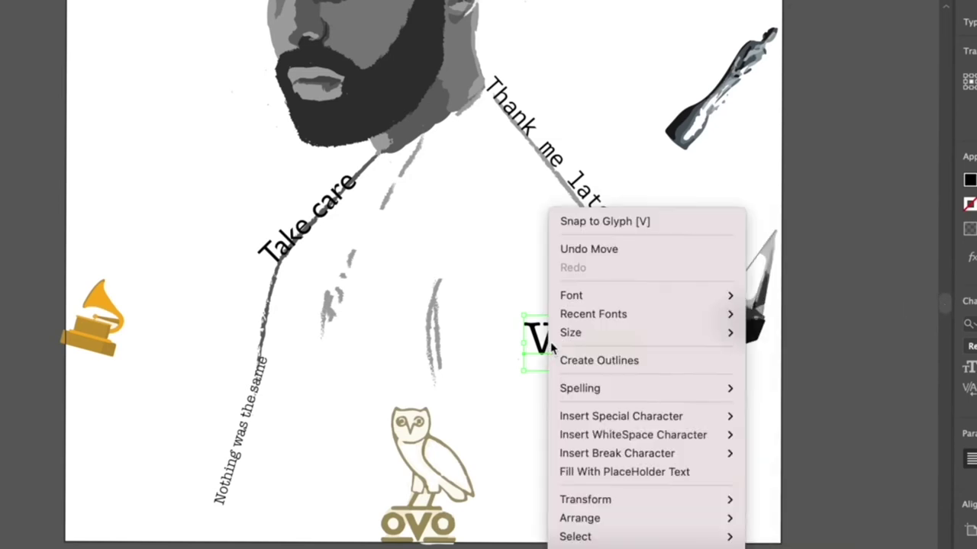
# Outline the Views text and nudge the letter i out of line
pyautogui.click(611, 360)
pyautogui.rightClick(576, 358)
pyautogui.click(595, 444)
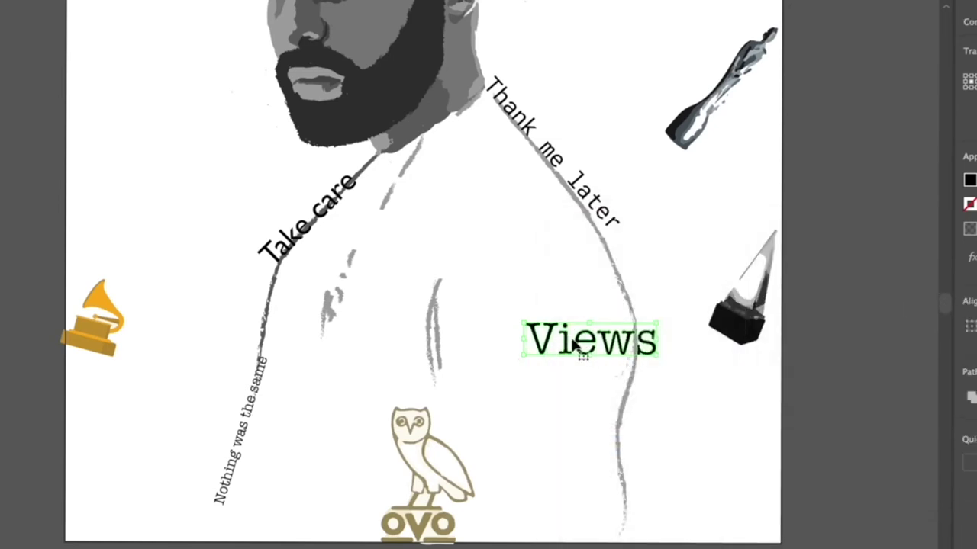
pyautogui.moveTo(570, 349)
pyautogui.mouseDown()
pyautogui.moveTo(585, 381)
pyautogui.moveTo(557, 370)
pyautogui.mouseUp()
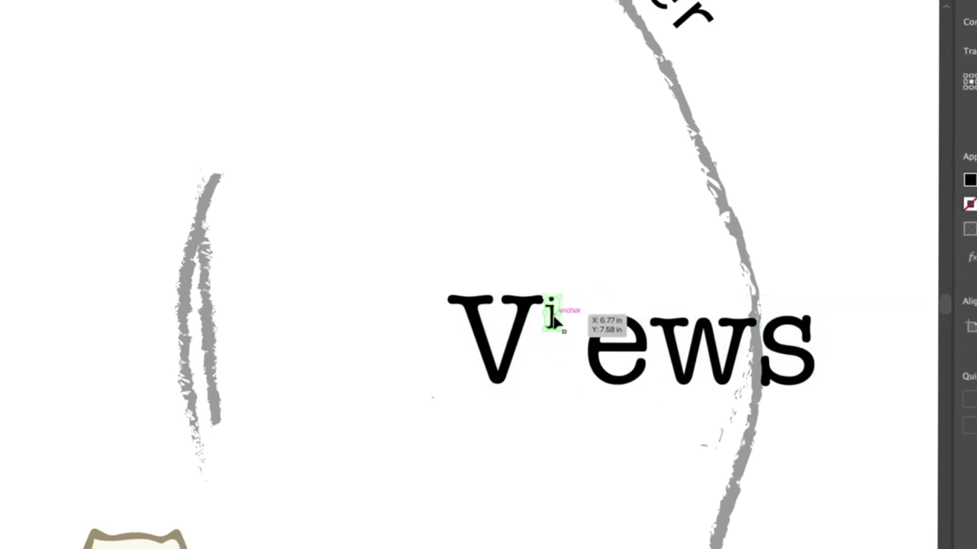
# Rotate the e, move the w left toward it, and reposition the s
pyautogui.click(605, 362)
pyautogui.moveTo(588, 388); pyautogui.dragTo(610, 398)
pyautogui.click(687, 389)
pyautogui.moveTo(689, 394); pyautogui.dragTo(623, 397)
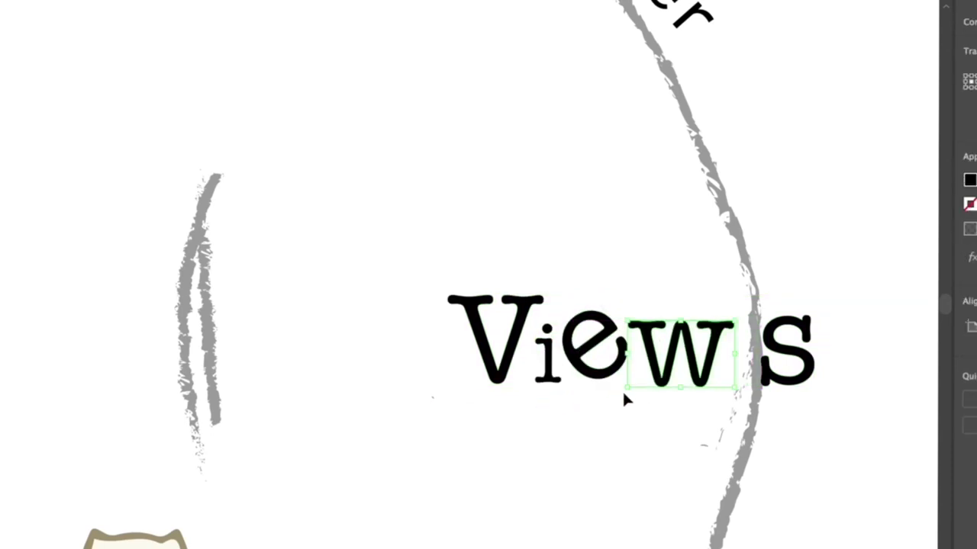
pyautogui.click(790, 351)
pyautogui.moveTo(793, 351)
pyautogui.mouseDown()
pyautogui.moveTo(767, 344)
pyautogui.moveTo(797, 339)
pyautogui.mouseUp()
# Shrink and lower the w, settle the e lower, and push the s against the w
pyautogui.click(701, 372)
pyautogui.moveTo(500, 340); pyautogui.dragTo(506, 334)
pyautogui.click(687, 366)
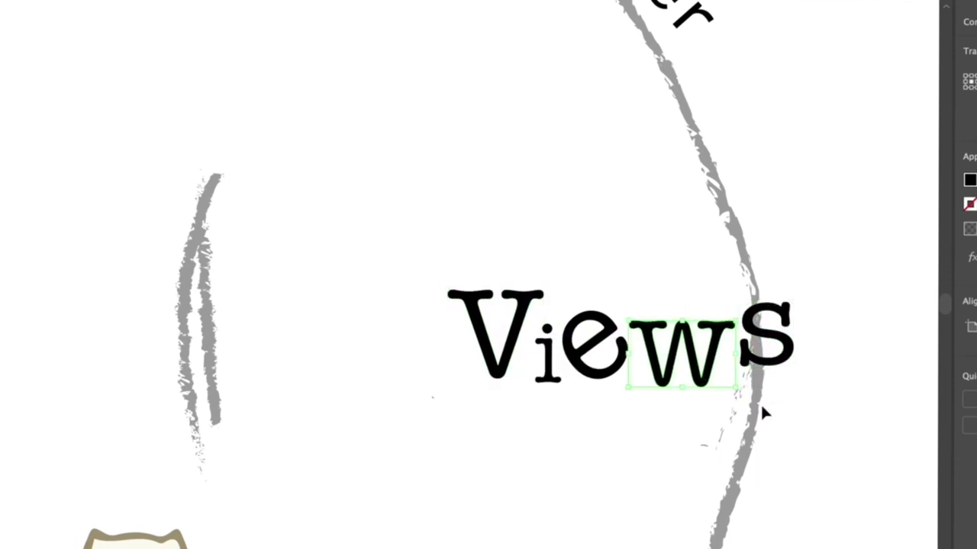
pyautogui.moveTo(737, 388); pyautogui.dragTo(729, 389)
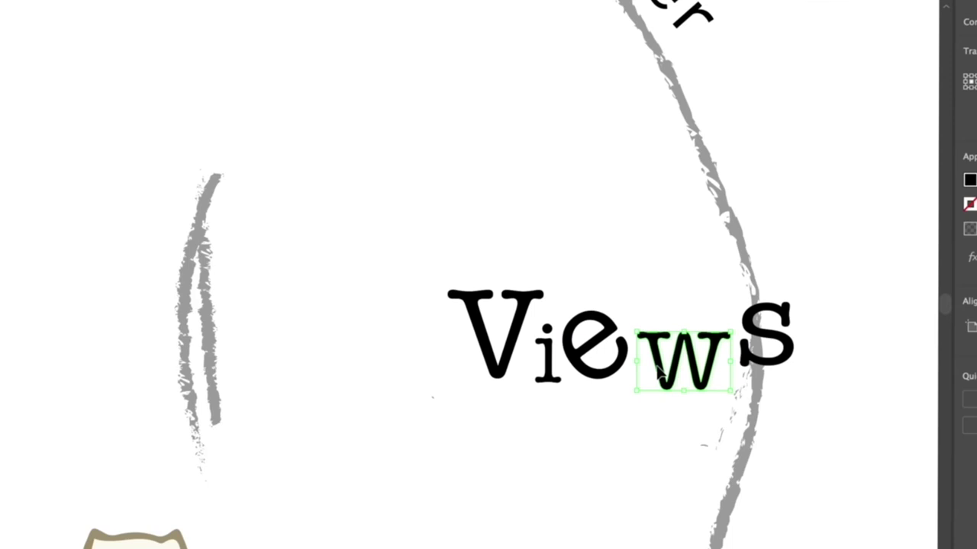
pyautogui.moveTo(583, 365)
pyautogui.mouseDown()
pyautogui.moveTo(600, 376)
pyautogui.moveTo(549, 403)
pyautogui.mouseUp()
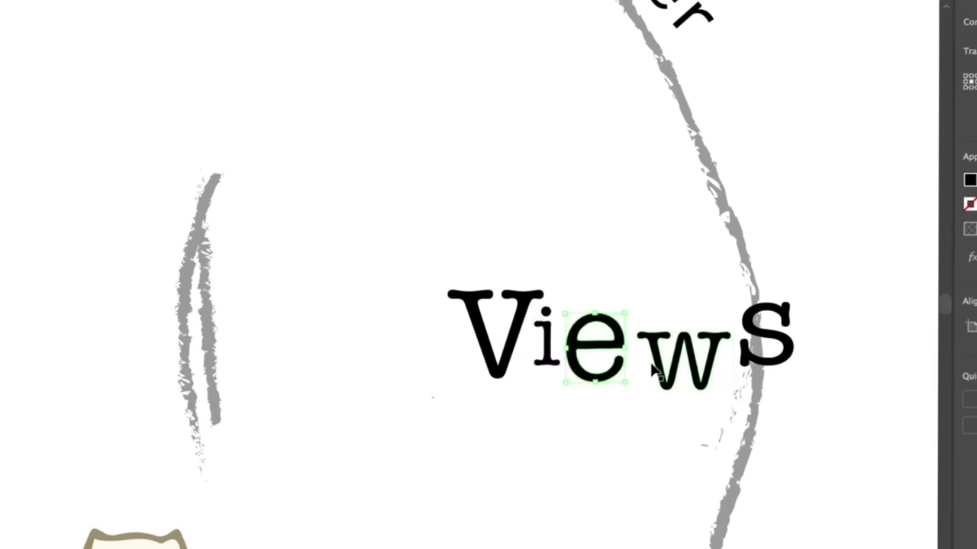
pyautogui.click(683, 362)
pyautogui.moveTo(691, 326)
pyautogui.mouseDown()
pyautogui.moveTo(692, 352)
pyautogui.moveTo(672, 355)
pyautogui.mouseUp()
pyautogui.click(767, 336)
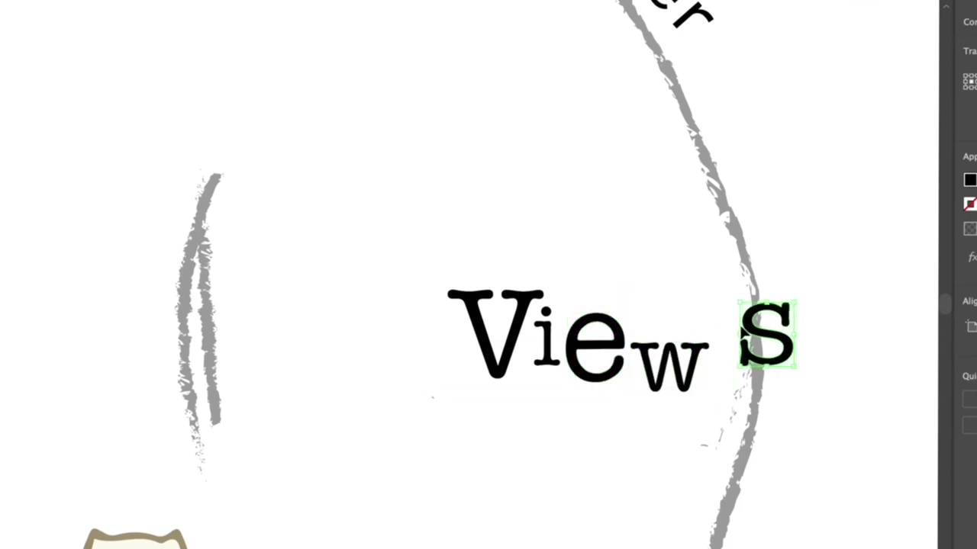
pyautogui.moveTo(767, 336)
pyautogui.mouseDown()
pyautogui.moveTo(744, 340)
pyautogui.moveTo(746, 328)
pyautogui.moveTo(763, 347)
pyautogui.mouseUp()
# Enlarge the final S and select the baseline path under ViewS
pyautogui.click(495, 328)
pyautogui.click(511, 336)
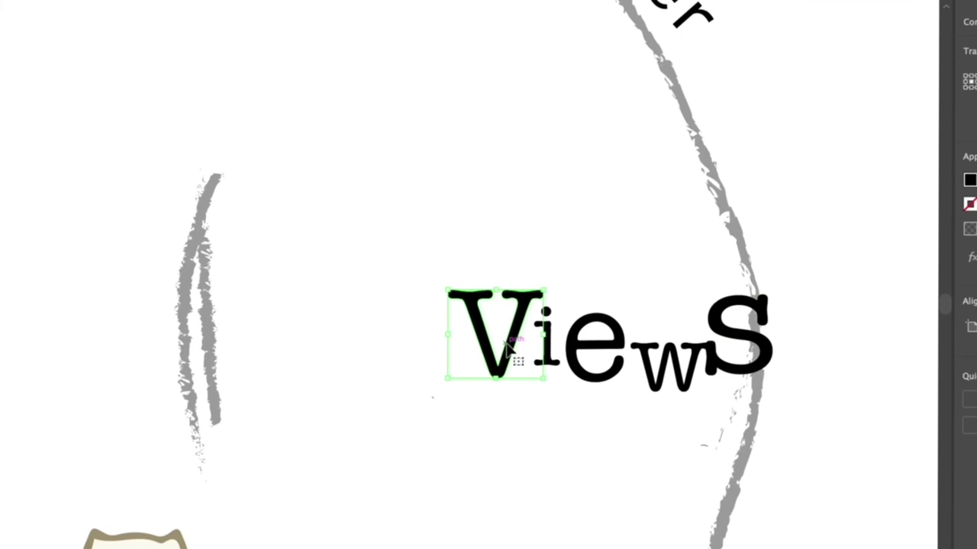
pyautogui.click(756, 343)
pyautogui.moveTo(705, 294); pyautogui.dragTo(758, 326)
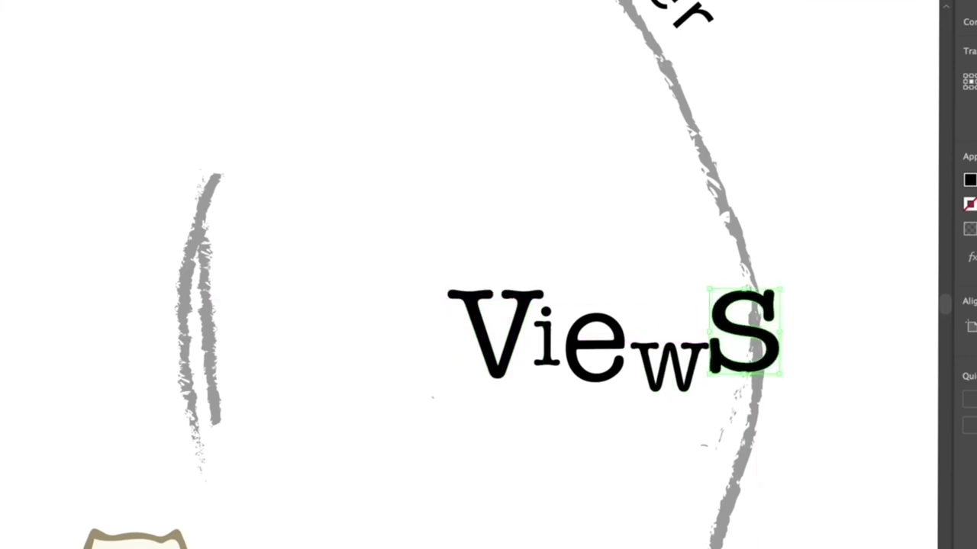
pyautogui.click(610, 377)
# Give the helper line a black stroke and level it horizontally beneath the ViewS letters
pyautogui.click(969, 203)
pyautogui.click(819, 264)
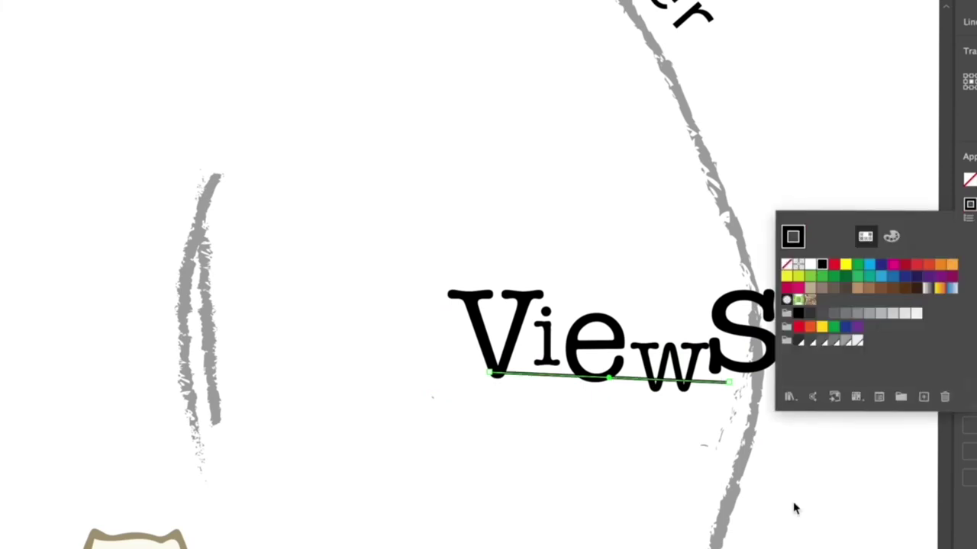
pyautogui.moveTo(524, 377); pyautogui.dragTo(698, 411)
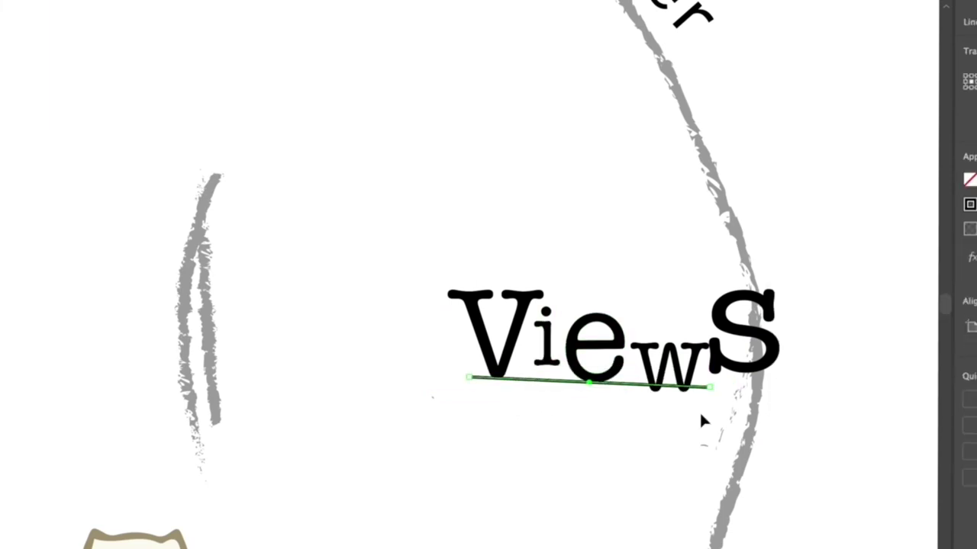
pyautogui.hotkey('ctrl', '+')
pyautogui.hotkey('ctrl', '+')
pyautogui.moveTo(524, 359)
pyautogui.mouseDown()
pyautogui.moveTo(716, 424)
pyautogui.moveTo(828, 496)
pyautogui.mouseUp()
pyautogui.click(264, 492)
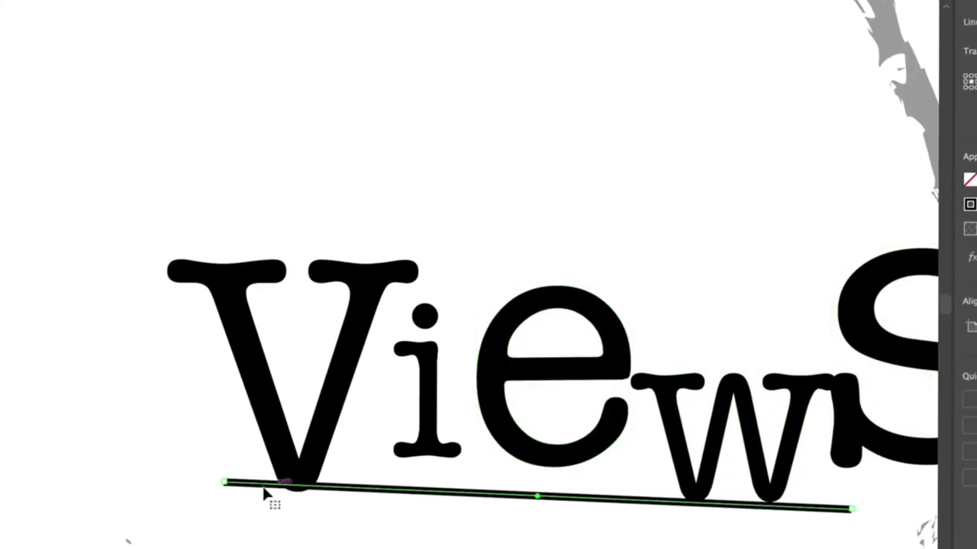
pyautogui.moveTo(264, 493); pyautogui.dragTo(236, 506)
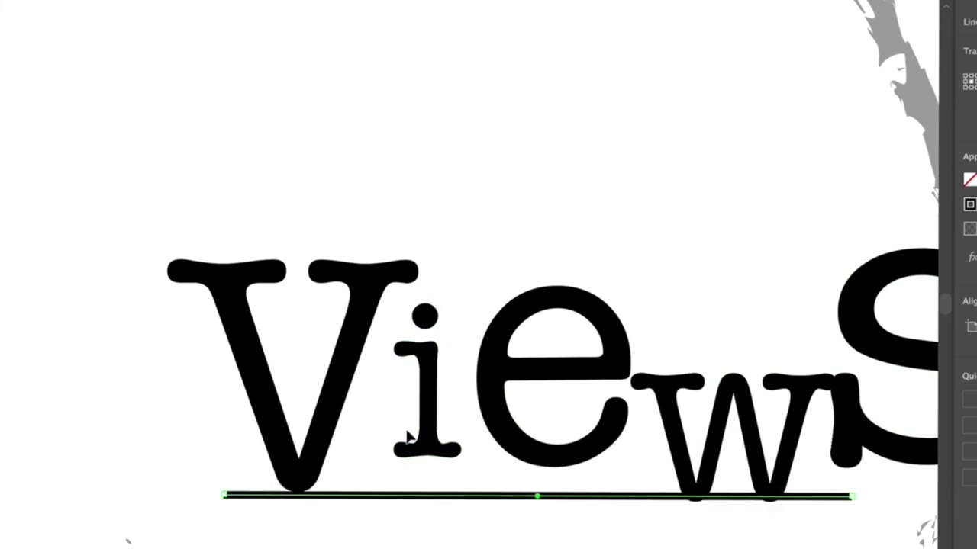
# Scale the i, e and w by their corner handles so they rest on the line
pyautogui.click(404, 443)
pyautogui.moveTo(395, 305); pyautogui.dragTo(403, 333)
pyautogui.moveTo(481, 299); pyautogui.dragTo(497, 366)
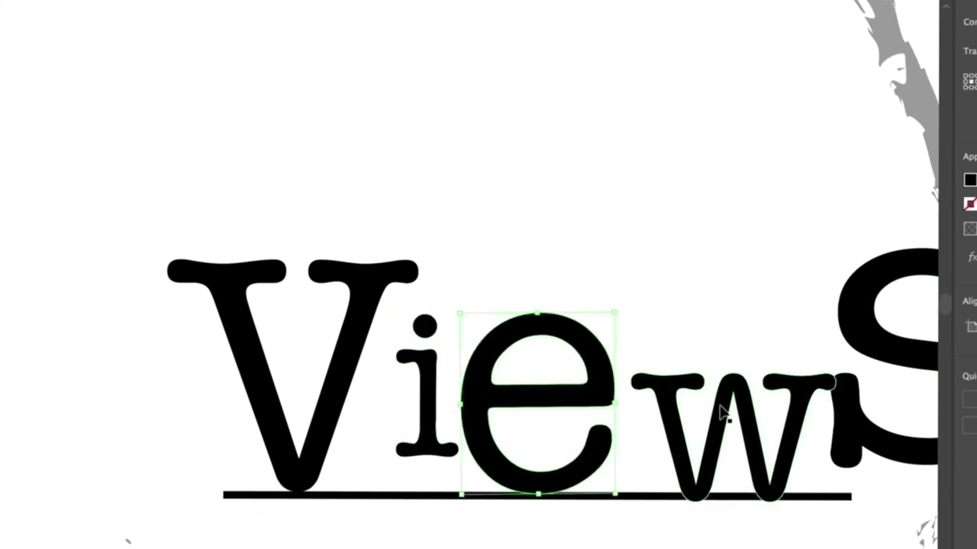
pyautogui.click(720, 410)
pyautogui.click(839, 427)
pyautogui.hotkey('ctrl', '-')
pyautogui.click(710, 381)
pyautogui.moveTo(654, 357); pyautogui.dragTo(661, 386)
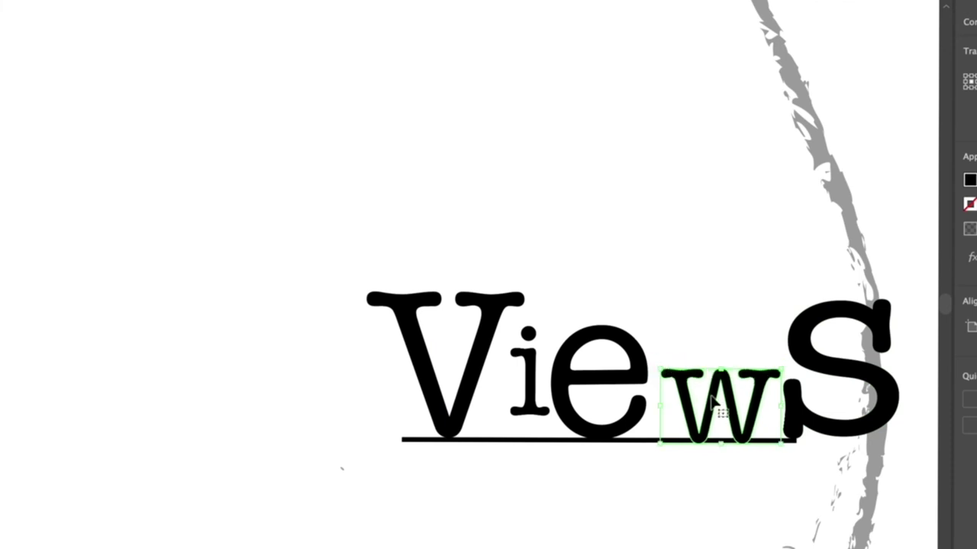
# Delete the helper line and bring up the context menu for the ViewS letters
pyautogui.hotkey('ctrl', '-')
pyautogui.hotkey('ctrl', 'shift', 'a')
pyautogui.rightClick(678, 323)
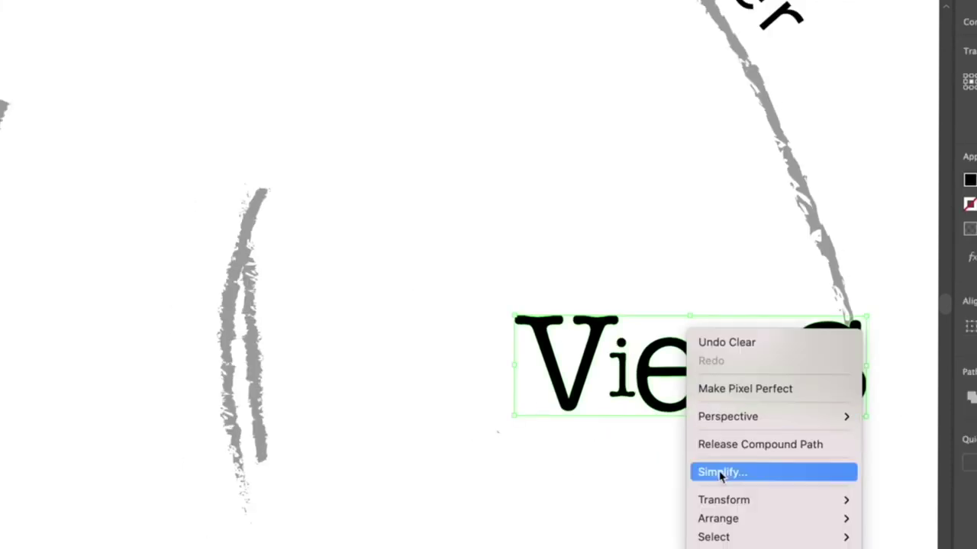
pyautogui.press('Escape')
pyautogui.rightClick(805, 330)
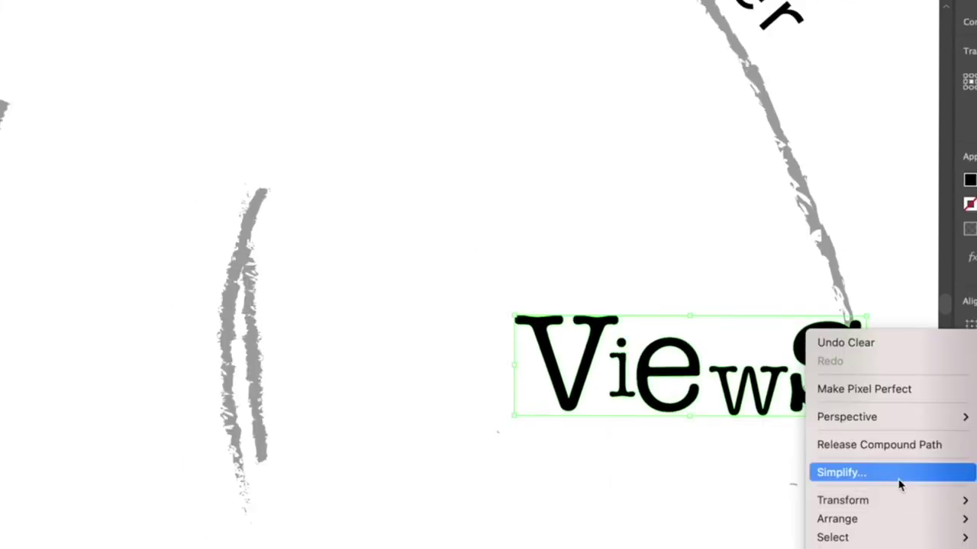
pyautogui.press('Escape')
pyautogui.click(411, 304)
pyautogui.rightClick(847, 330)
pyautogui.moveTo(842, 500)
pyautogui.press('Escape')
pyautogui.click(506, 286)
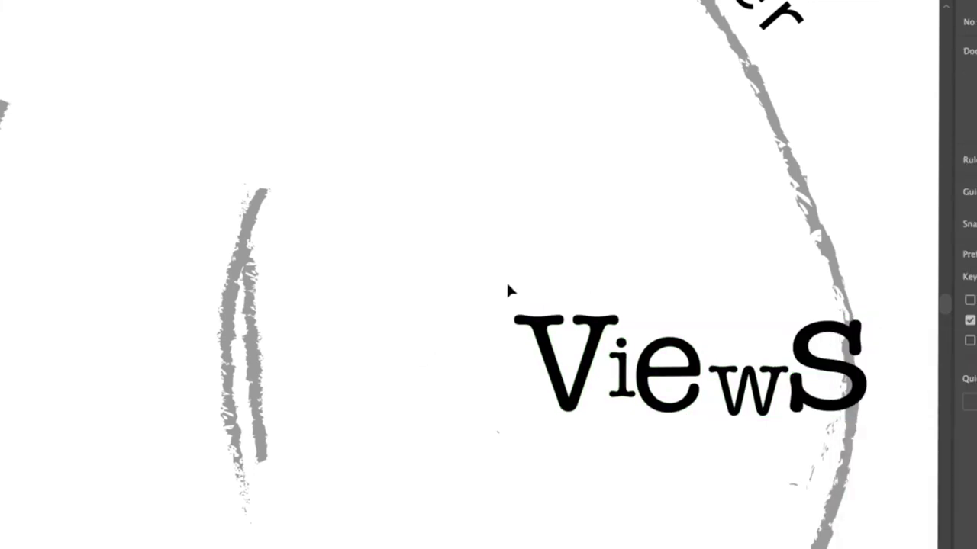
pyautogui.click(666, 413)
pyautogui.rightClick(668, 416)
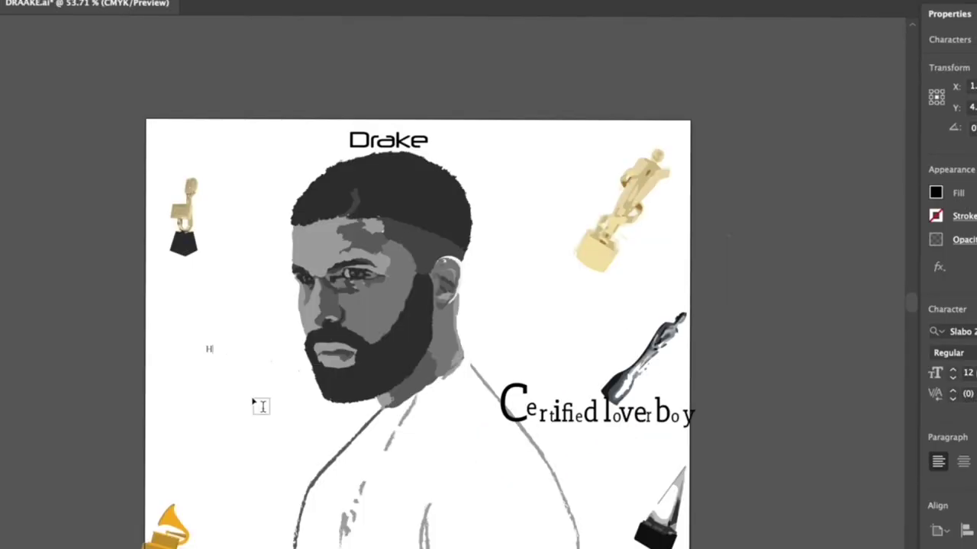
# Finish the 'Honestly never mind' text and browse the font list for Caviar Dreams Bold
pyautogui.scroll(5, 242, 383)
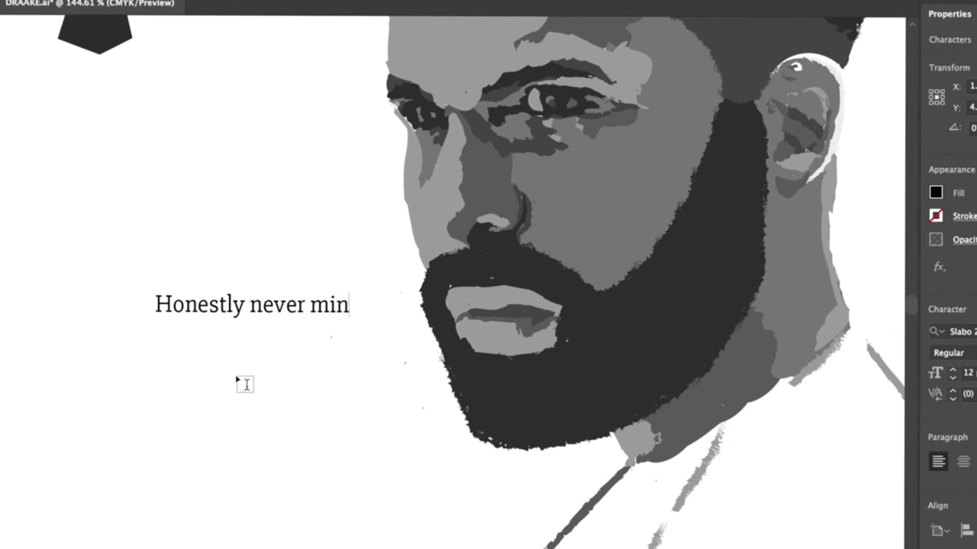
pyautogui.press('Escape')
pyautogui.click(962, 332)
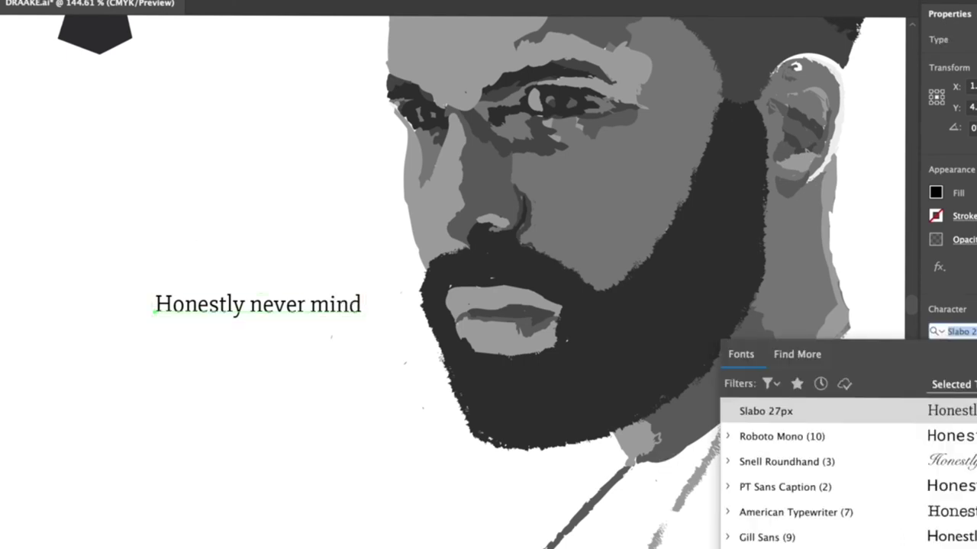
pyautogui.scroll(-5, 839, 473)
pyautogui.scroll(-5, 839, 473)
pyautogui.scroll(-10, 839, 473)
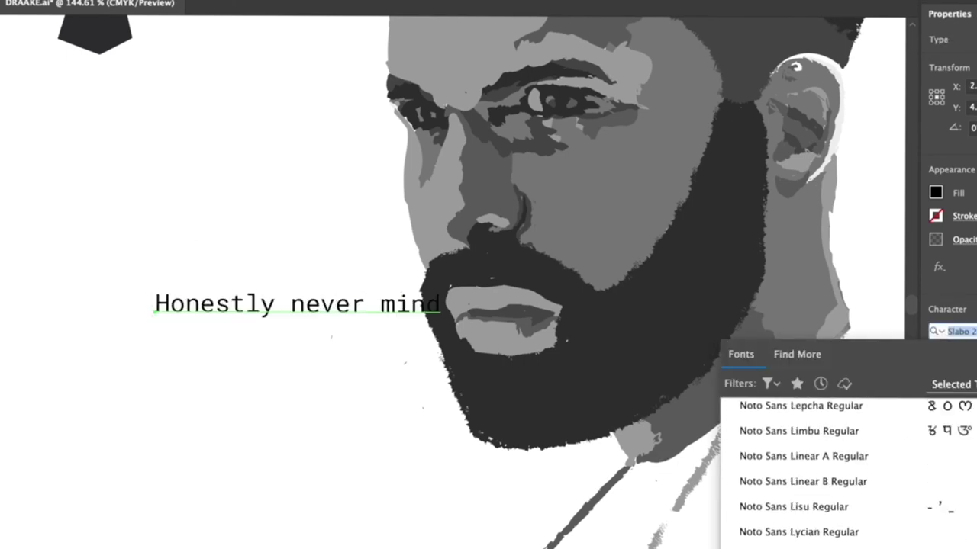
pyautogui.scroll(8, 840, 473)
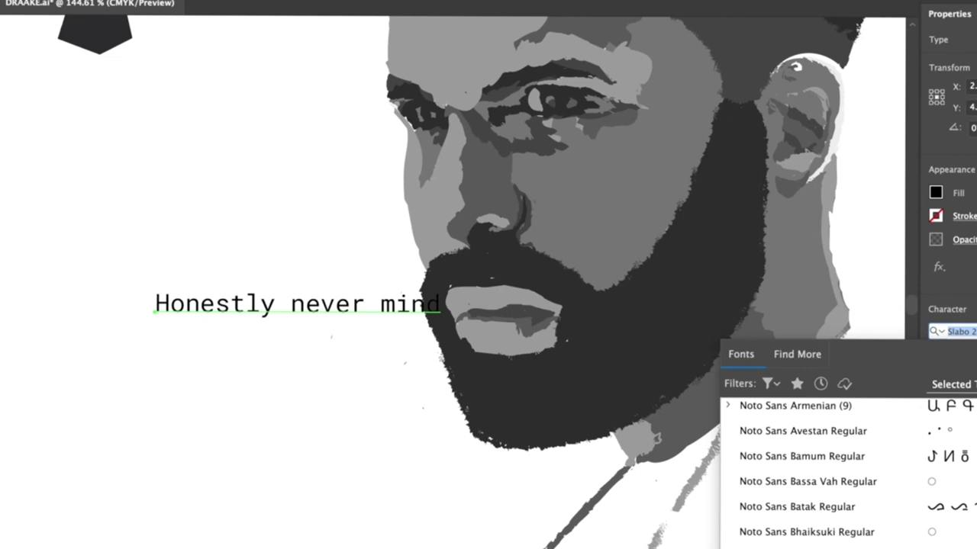
pyautogui.scroll(-5, 839, 473)
pyautogui.scroll(15, 839, 473)
pyautogui.scroll(-3, 839, 473)
pyautogui.scroll(-5, 839, 473)
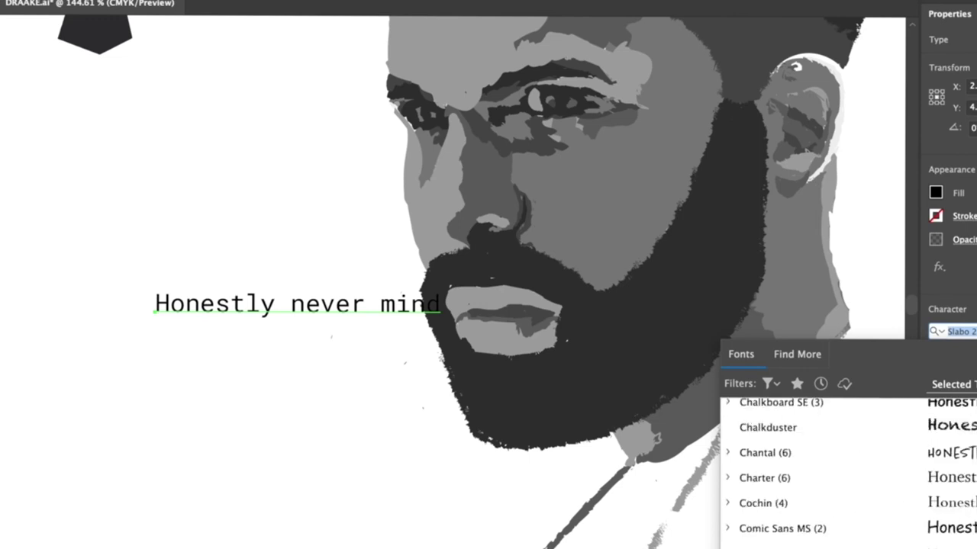
pyautogui.scroll(-1, 839, 473)
pyautogui.scroll(5, 839, 473)
# Set the text in Caviar Dreams Bold, convert it to outlines and ungroup the letters
pyautogui.click(772, 462)
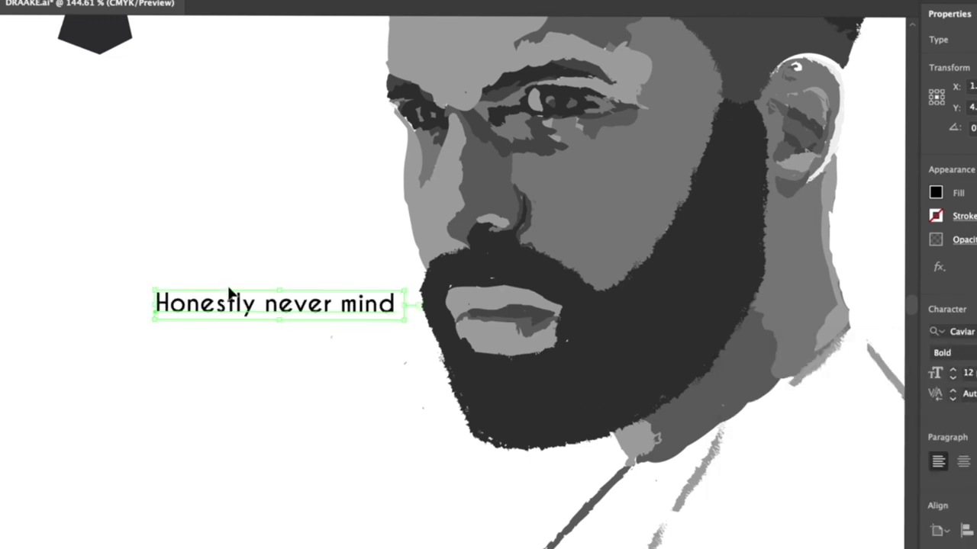
pyautogui.scroll(3, 131, 331)
pyautogui.scroll(4, 131, 338)
pyautogui.scroll(-3, 131, 327)
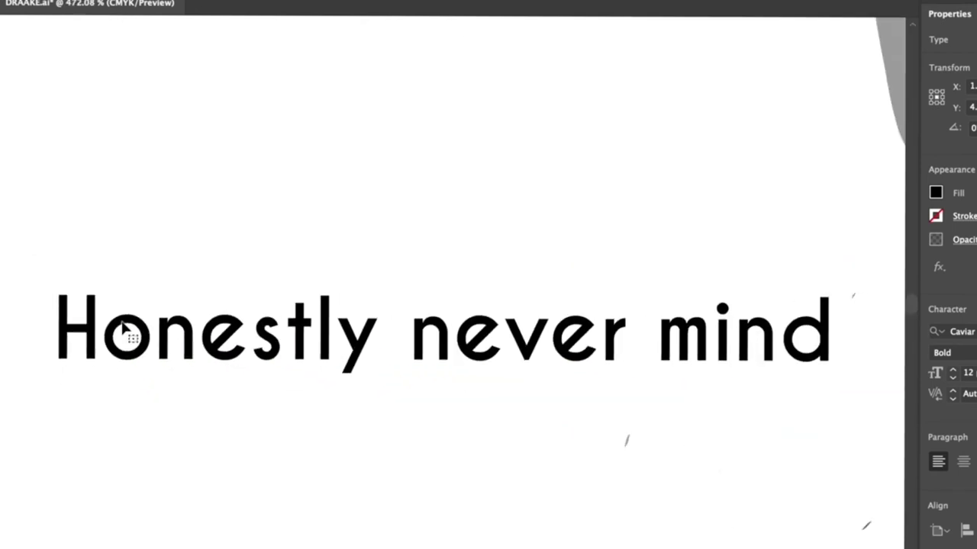
pyautogui.rightClick(67, 309)
pyautogui.click(130, 381)
pyautogui.click(97, 360)
pyautogui.click(82, 317)
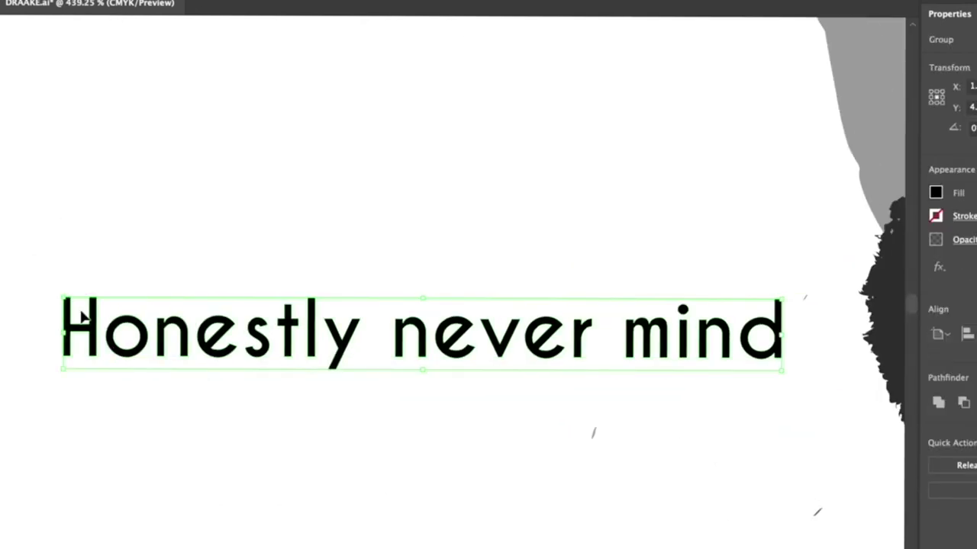
pyautogui.rightClick(67, 309)
pyautogui.click(146, 444)
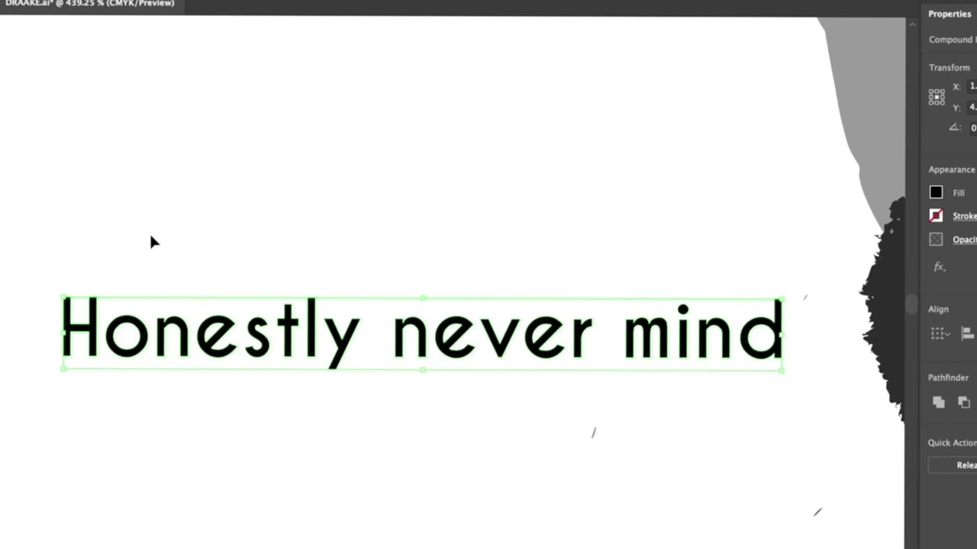
# Enlarge the H, the s and the n of 'never', moving the o beside the bigger H
pyautogui.click(71, 303)
pyautogui.moveTo(64, 292)
pyautogui.mouseDown()
pyautogui.moveTo(38, 227)
pyautogui.moveTo(35, 248)
pyautogui.mouseUp()
pyautogui.moveTo(130, 338)
pyautogui.mouseDown()
pyautogui.moveTo(137, 321)
pyautogui.moveTo(267, 324)
pyautogui.mouseUp()
pyautogui.click(158, 316)
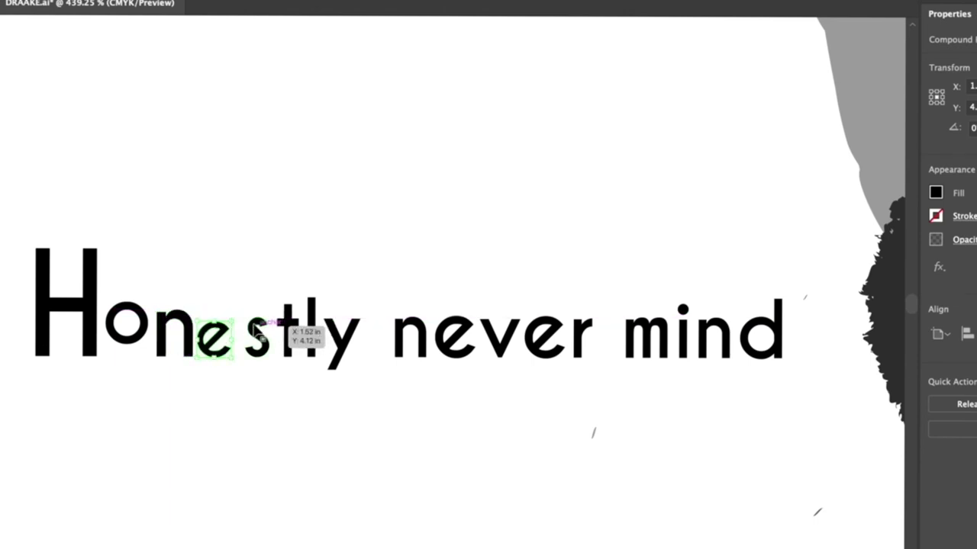
pyautogui.click(256, 330)
pyautogui.moveTo(263, 330)
pyautogui.mouseDown()
pyautogui.moveTo(296, 323)
pyautogui.moveTo(303, 229)
pyautogui.mouseUp()
pyautogui.click(278, 303)
pyautogui.click(335, 320)
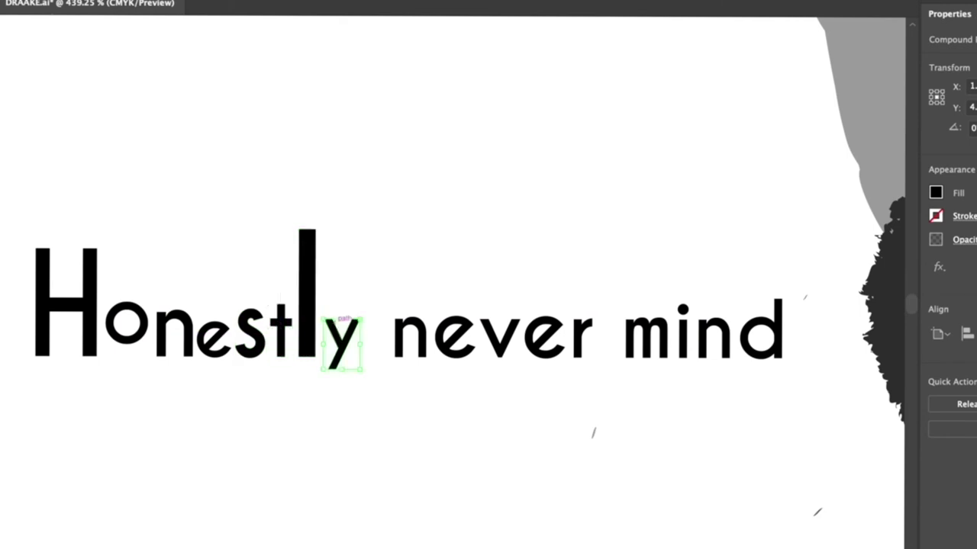
pyautogui.click(404, 320)
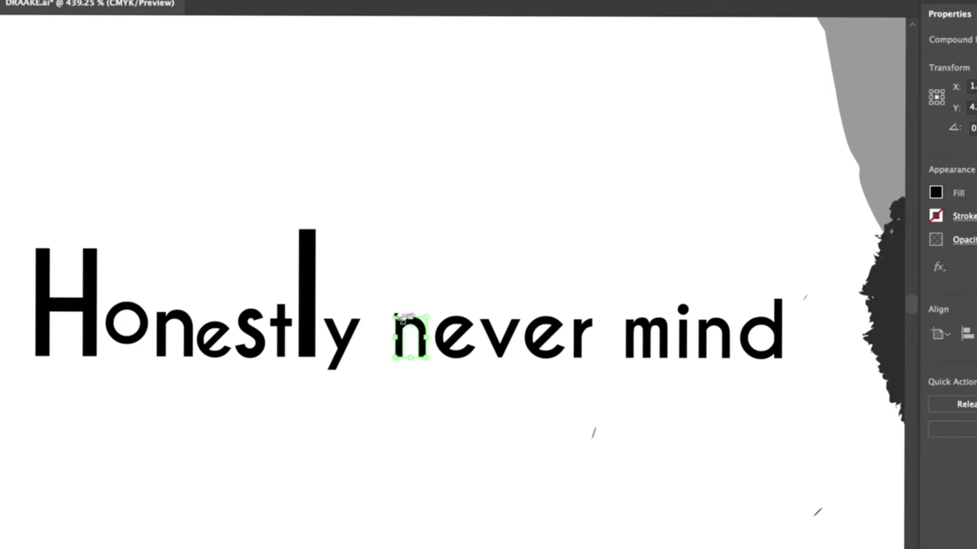
pyautogui.moveTo(392, 312); pyautogui.dragTo(376, 247)
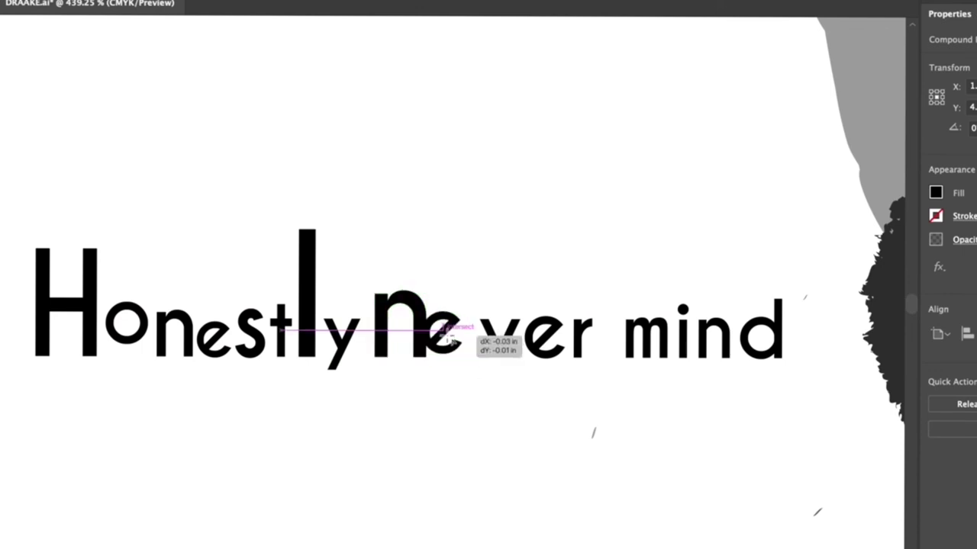
# Nudge the e of 'never' toward the n and draw a small rectangle over the r
pyautogui.doubleClick(499, 336)
pyautogui.click(4, 27)
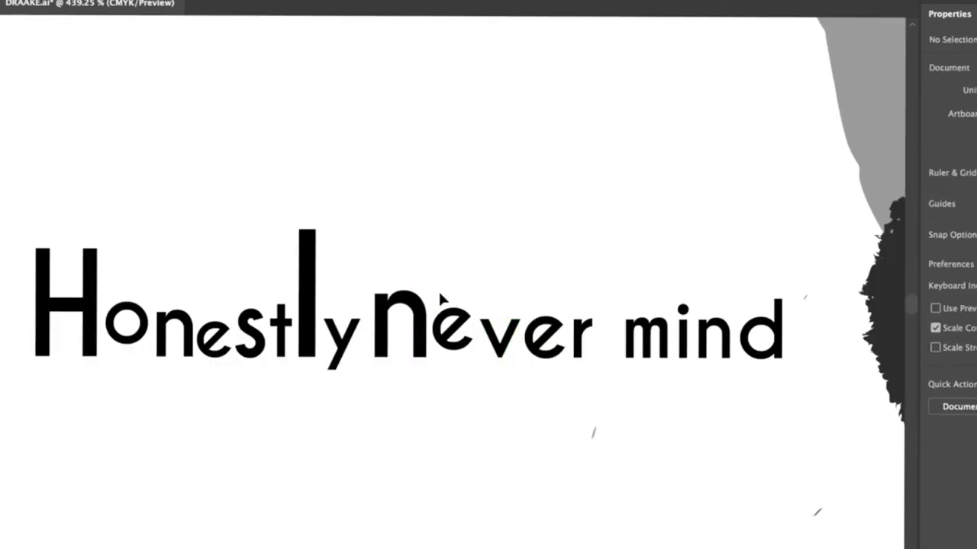
pyautogui.doubleClick(500, 343)
pyautogui.click(3, 27)
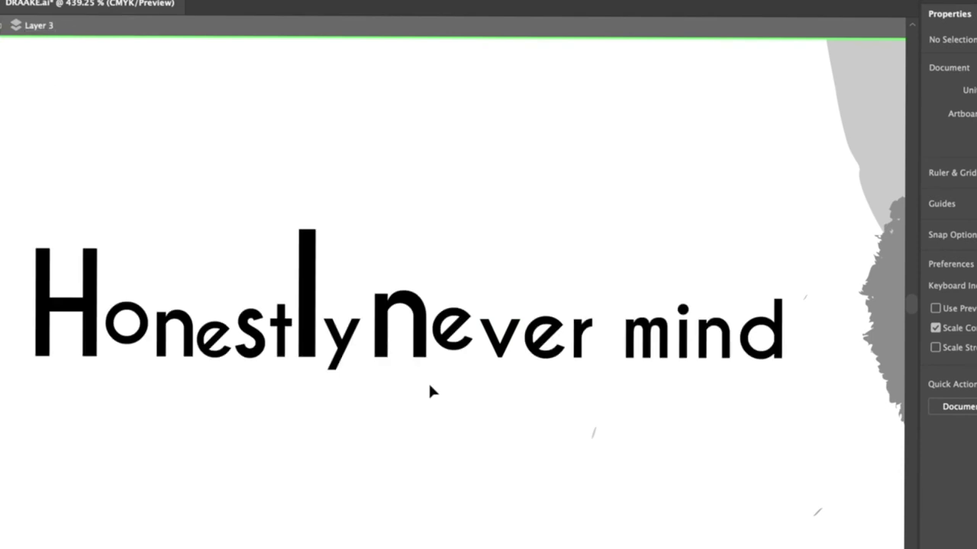
pyautogui.click(504, 335)
pyautogui.moveTo(545, 341); pyautogui.dragTo(546, 344)
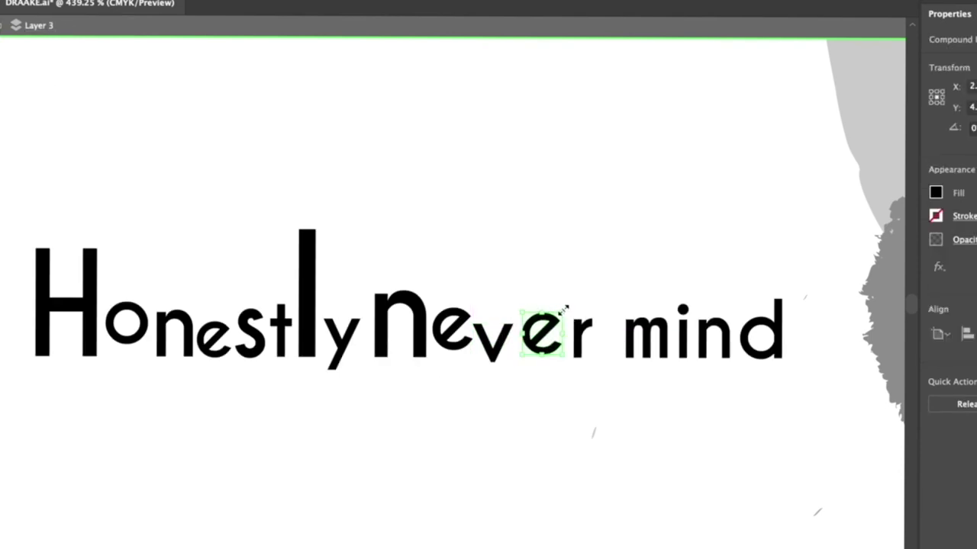
pyautogui.press('m')
pyautogui.moveTo(574, 357); pyautogui.dragTo(602, 298)
# Rotate the second e of 'Never' so it tilts
pyautogui.click(456, 345)
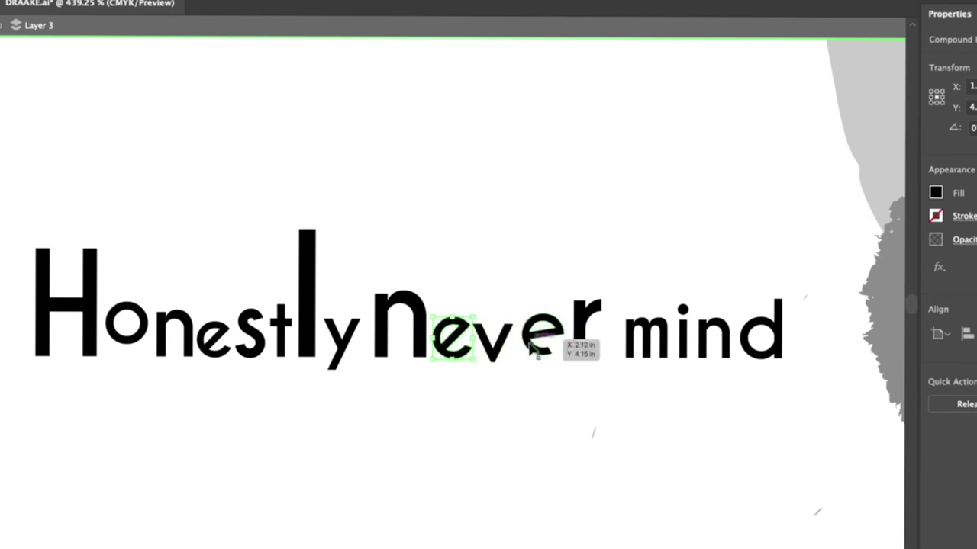
pyautogui.click(581, 330)
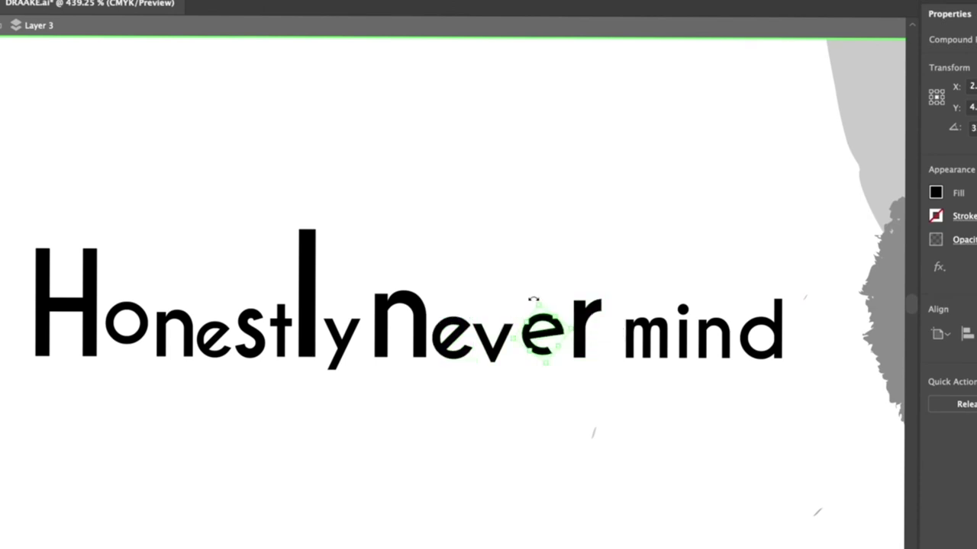
pyautogui.moveTo(533, 300); pyautogui.dragTo(547, 298)
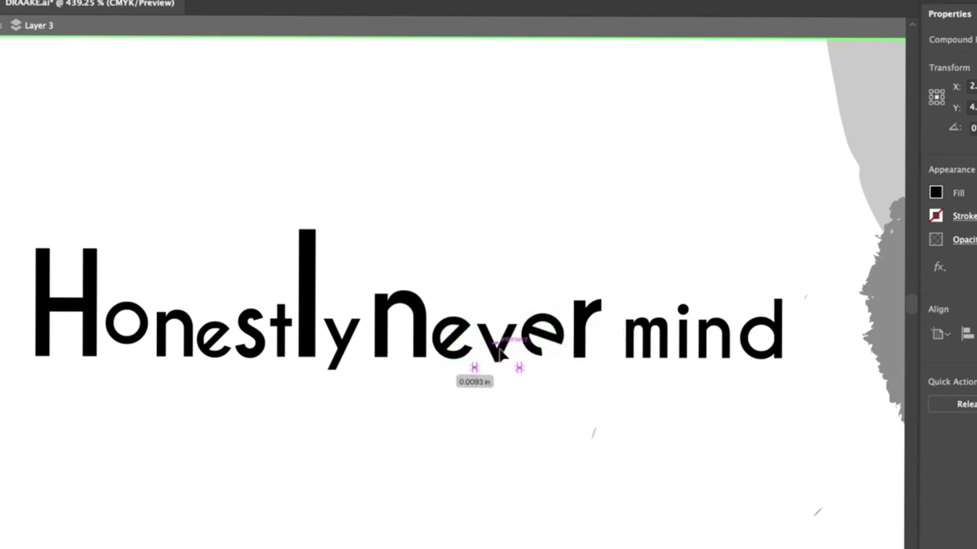
pyautogui.moveTo(462, 376); pyautogui.dragTo(517, 366)
pyautogui.click(645, 341)
pyautogui.click(536, 327)
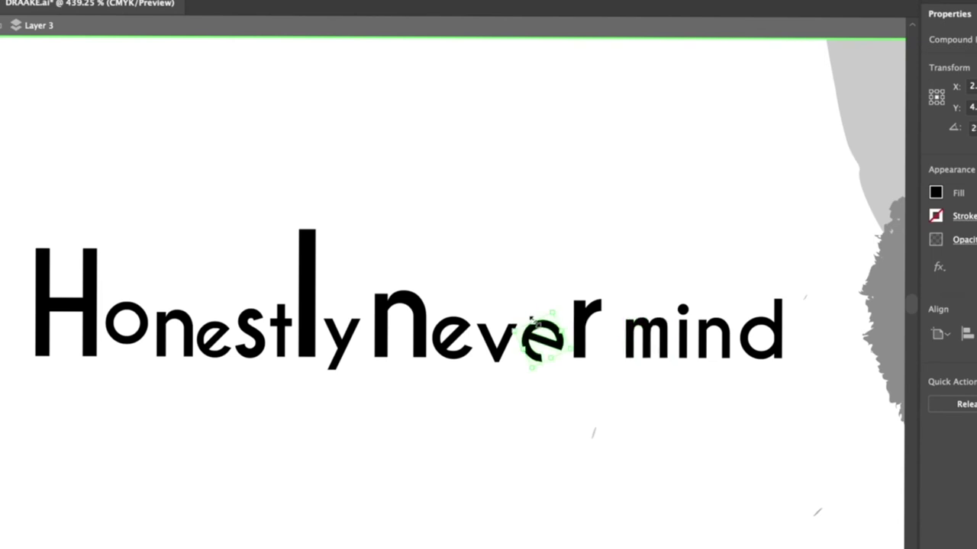
pyautogui.click(650, 385)
pyautogui.click(545, 341)
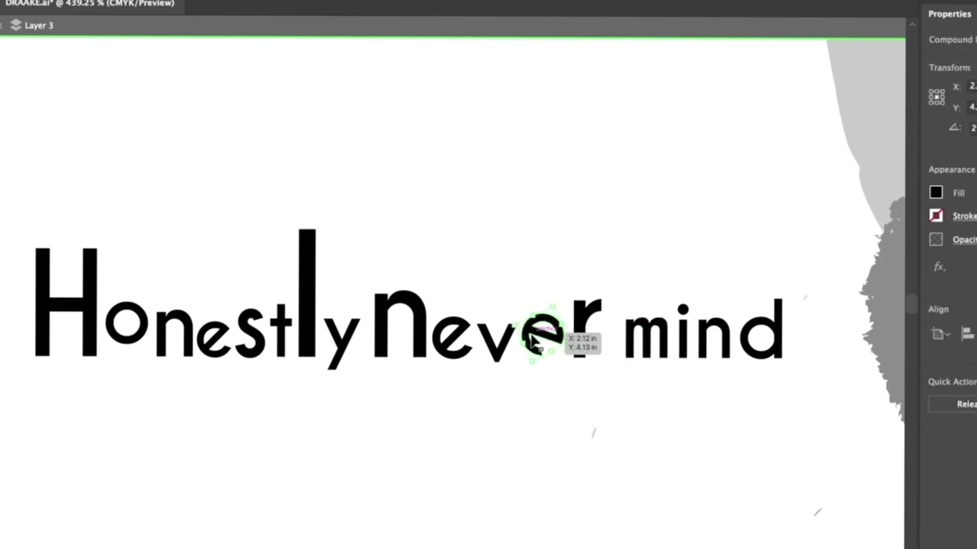
# Resize the m and n of 'mind', set the d back upright, and deselect
pyautogui.click(628, 347)
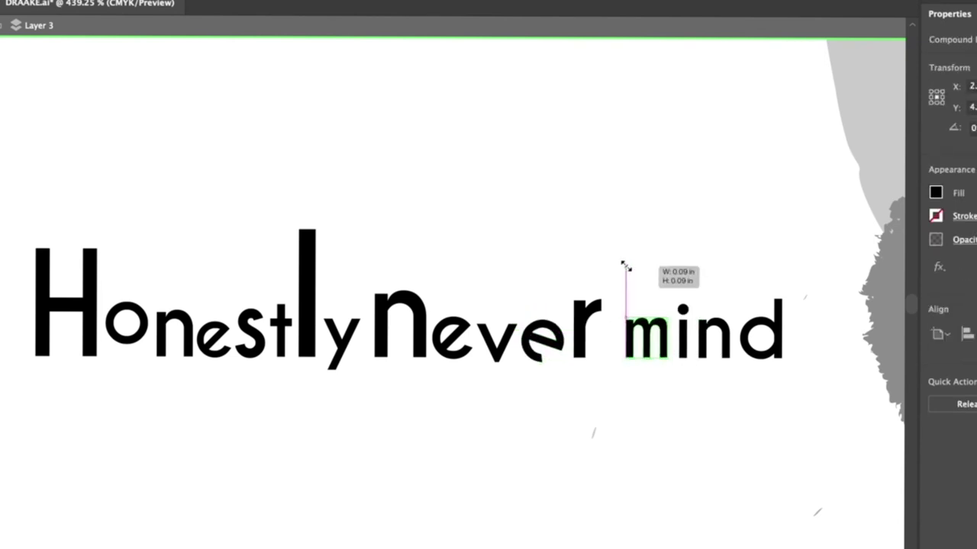
pyautogui.moveTo(670, 313); pyautogui.dragTo(676, 261)
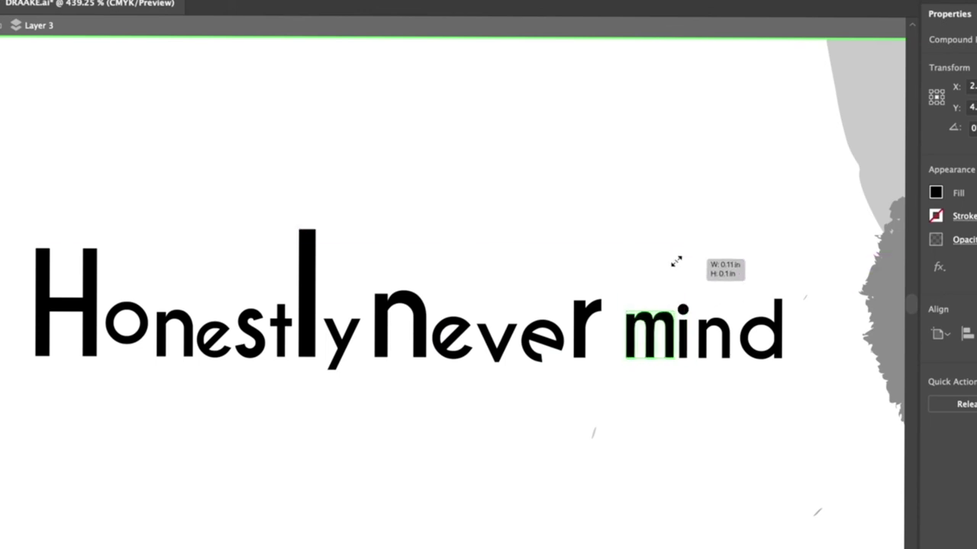
pyautogui.click(689, 345)
pyautogui.moveTo(712, 319); pyautogui.dragTo(697, 276)
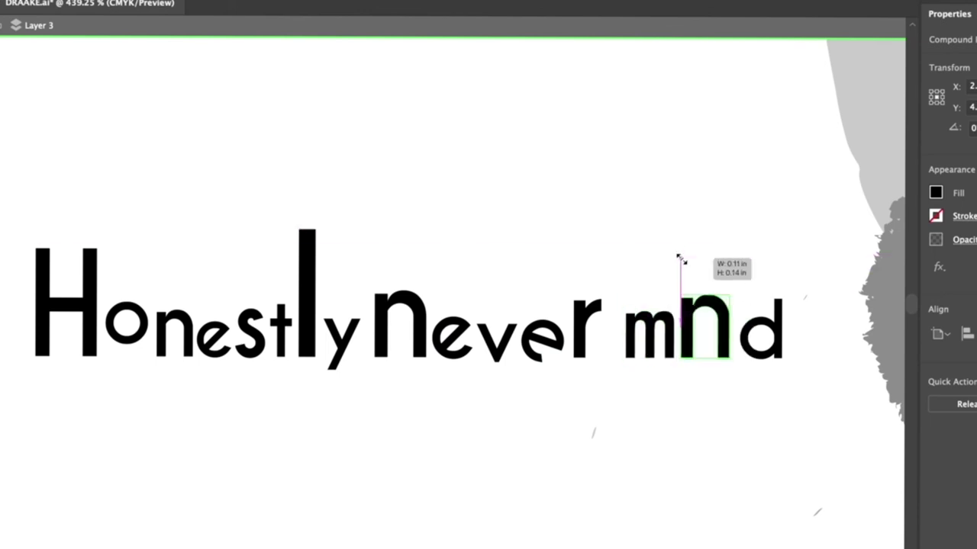
pyautogui.click(772, 310)
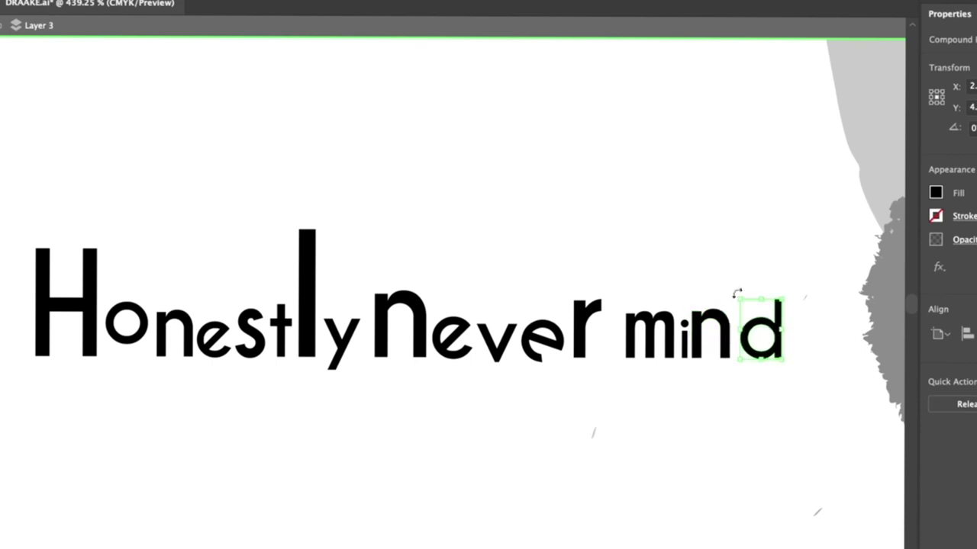
pyautogui.moveTo(745, 302); pyautogui.dragTo(763, 305)
pyautogui.click(440, 185)
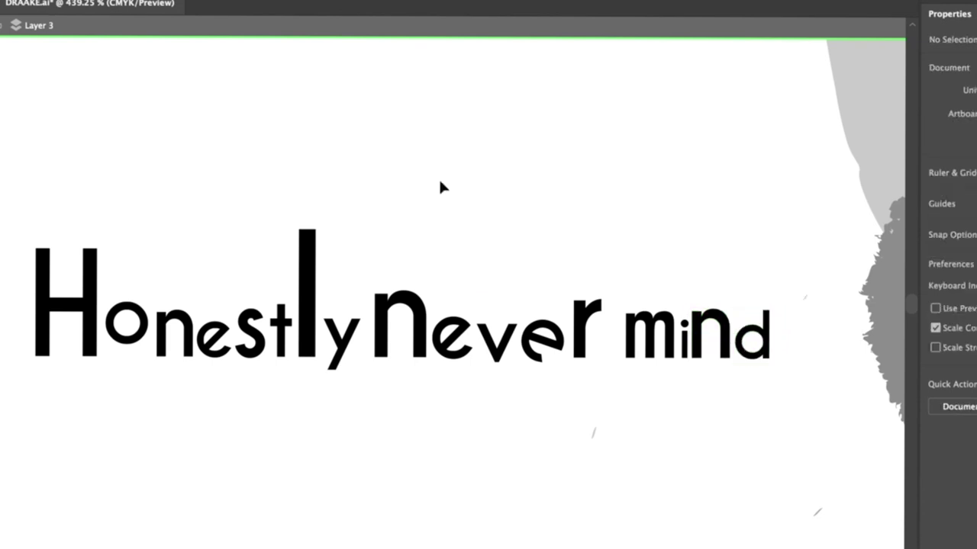
pyautogui.scroll(-2, 441, 185)
# Select the grey background rectangle and bring up its Arrange stacking options
pyautogui.moveTo(422, 240); pyautogui.dragTo(422, 240)
pyautogui.scroll(-3, 543, 294)
pyautogui.scroll(-1, 544, 293)
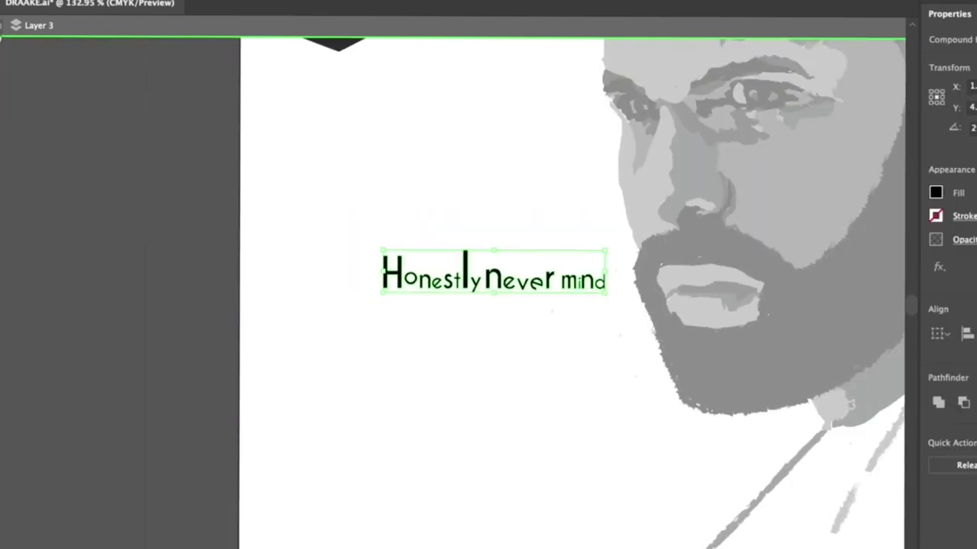
pyautogui.scroll(-2, 372, 280)
pyautogui.scroll(-5, 839, 368)
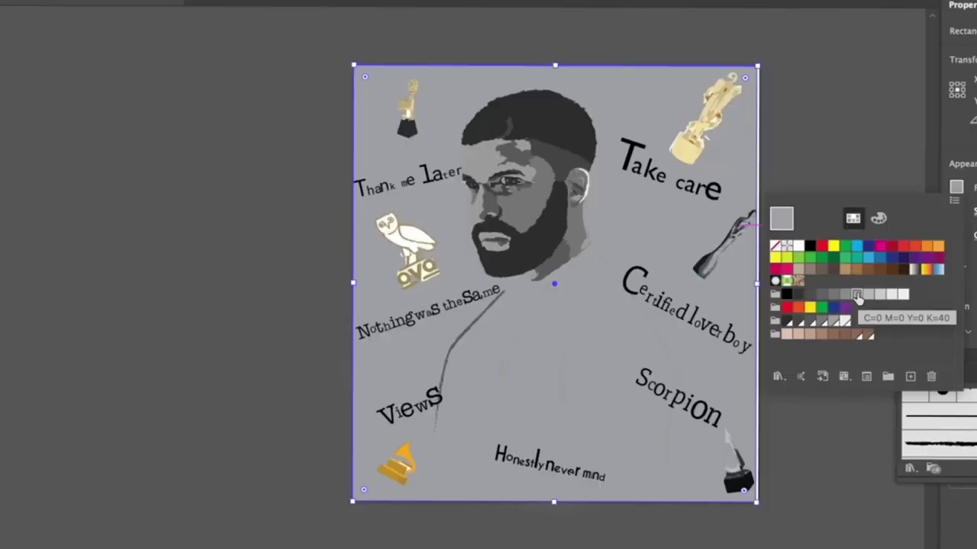
pyautogui.click(378, 244)
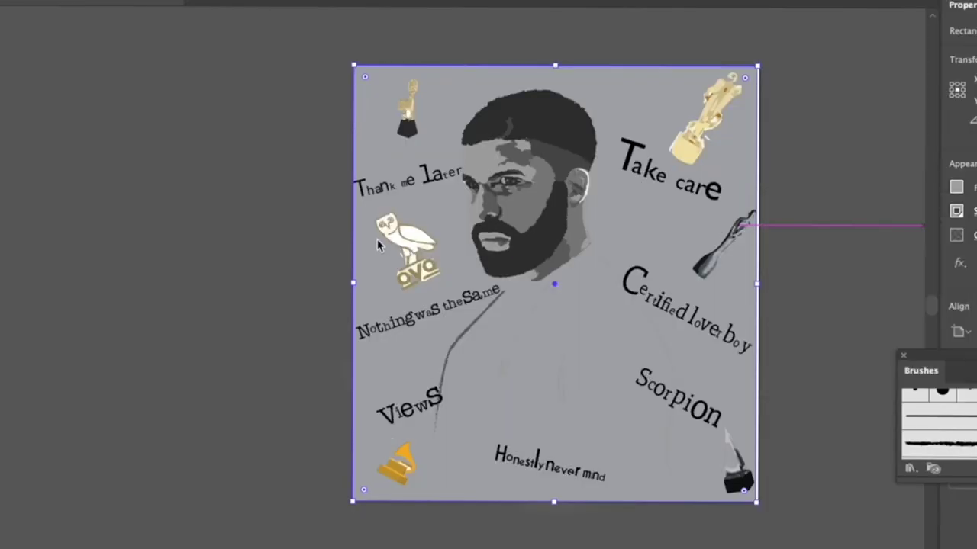
pyautogui.rightClick(415, 400)
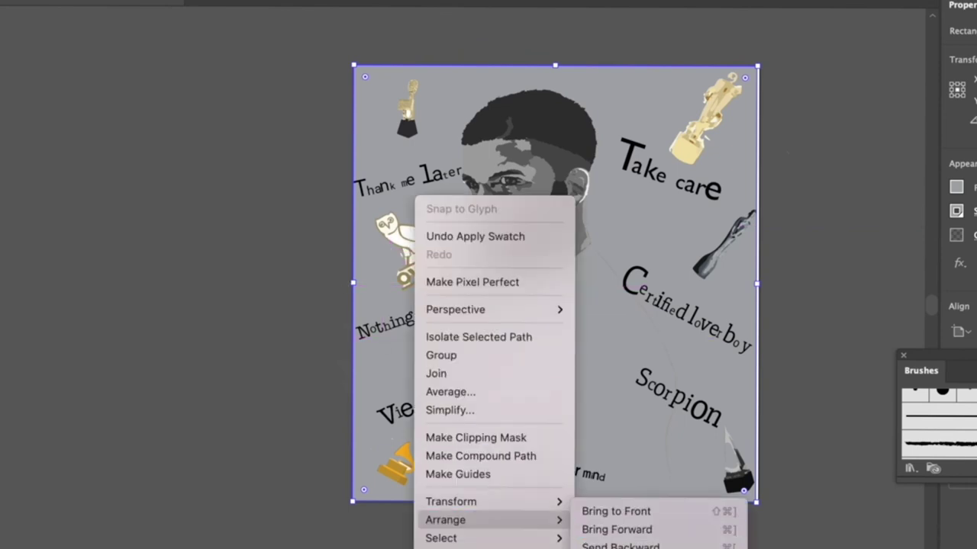
pyautogui.click(664, 542)
# Send the grey rectangle backward and fill the forehead shape with deep blue
pyautogui.click(214, 506)
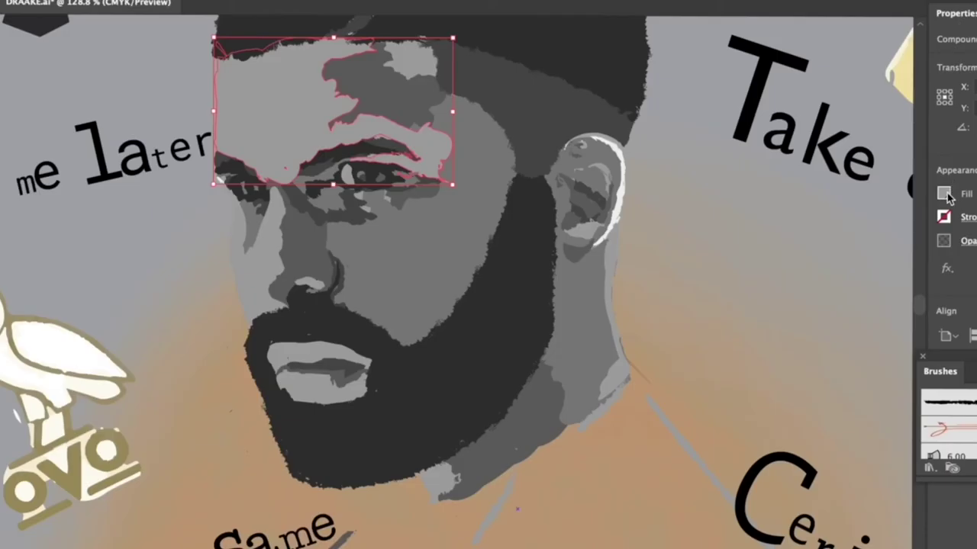
pyautogui.click(946, 193)
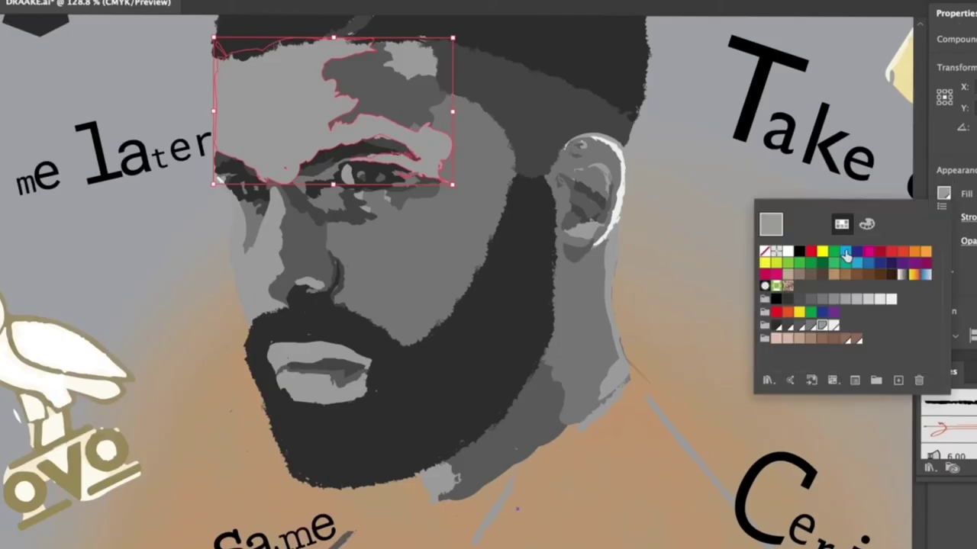
pyautogui.click(844, 253)
pyautogui.click(856, 264)
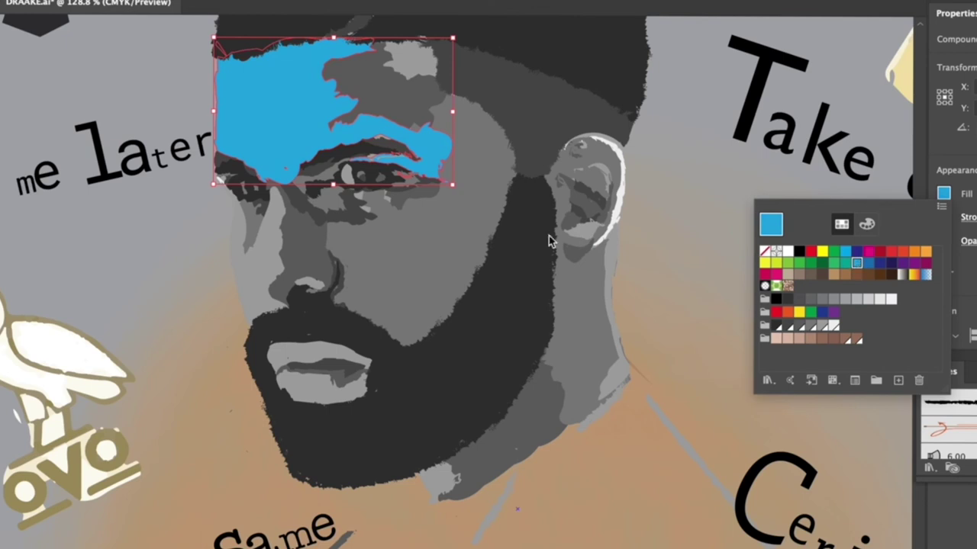
pyautogui.click(267, 260)
# Fill the cheek and nose shape blue, then reselect the blue forehead and cheek shapes
pyautogui.click(267, 260)
pyautogui.click(946, 197)
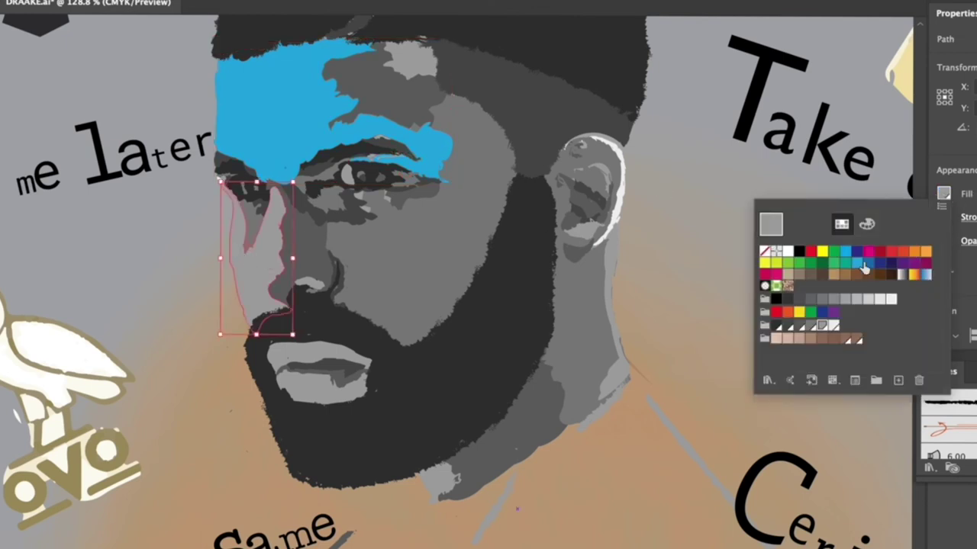
pyautogui.click(856, 267)
pyautogui.click(308, 122)
pyautogui.click(319, 131)
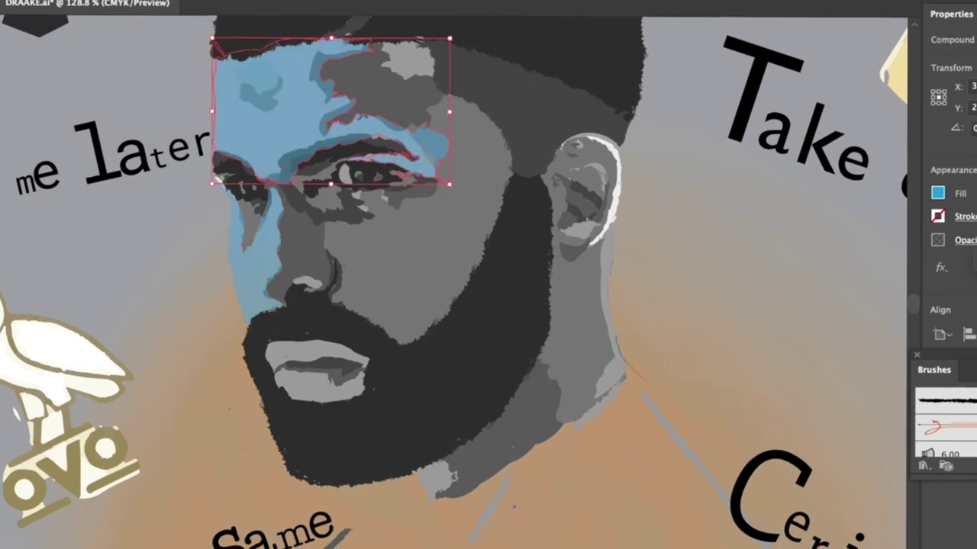
pyautogui.click(236, 244)
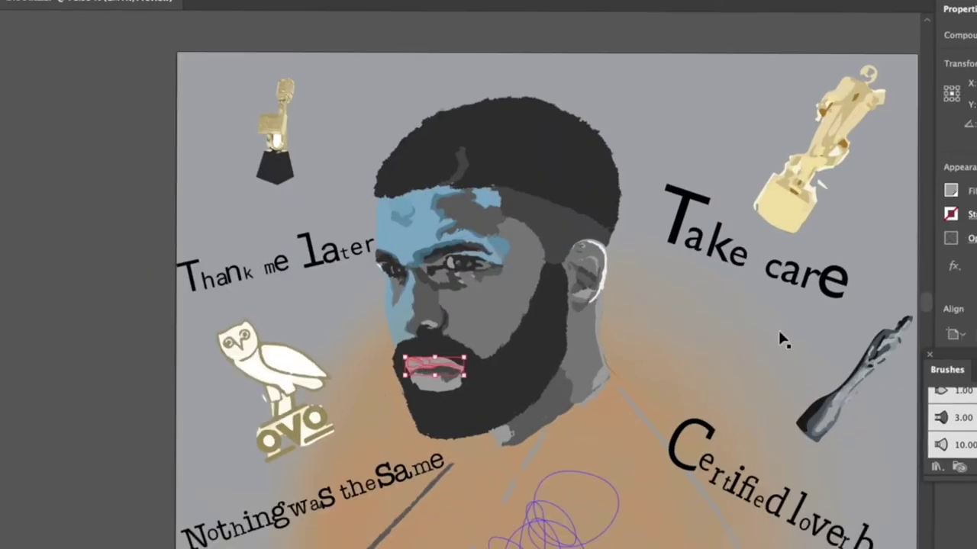
# Fill the lip shape blue, then select the neck shapes and hairline band
pyautogui.click(950, 191)
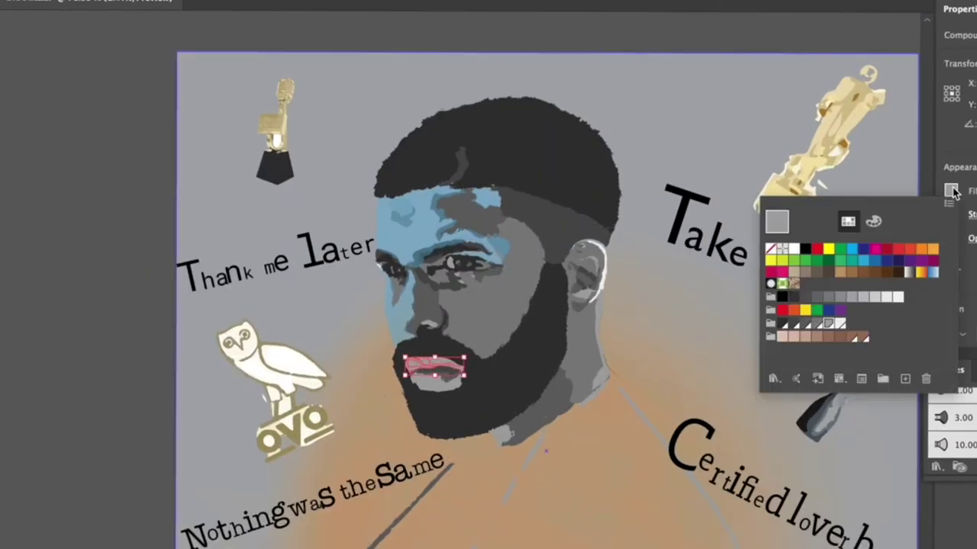
pyautogui.click(863, 259)
pyautogui.press('Return')
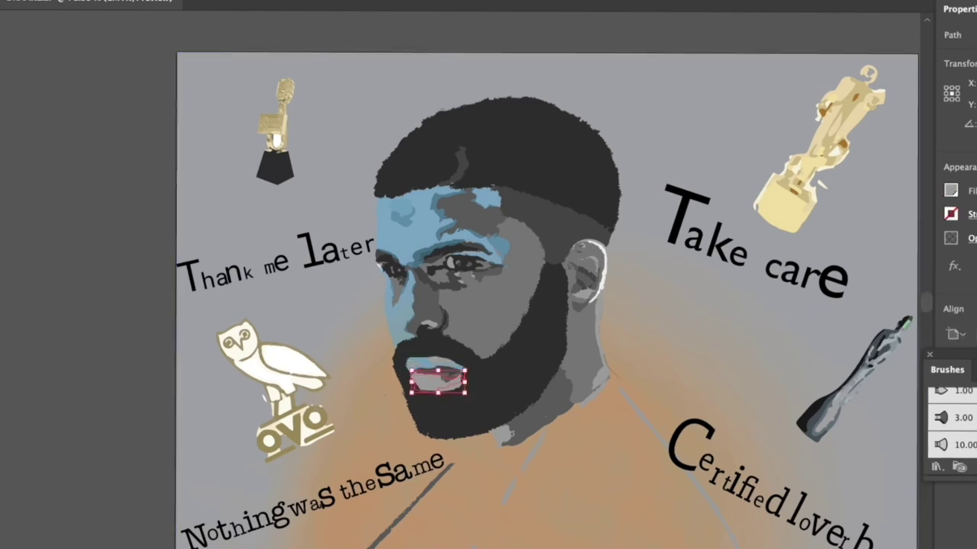
pyautogui.click(163, 380)
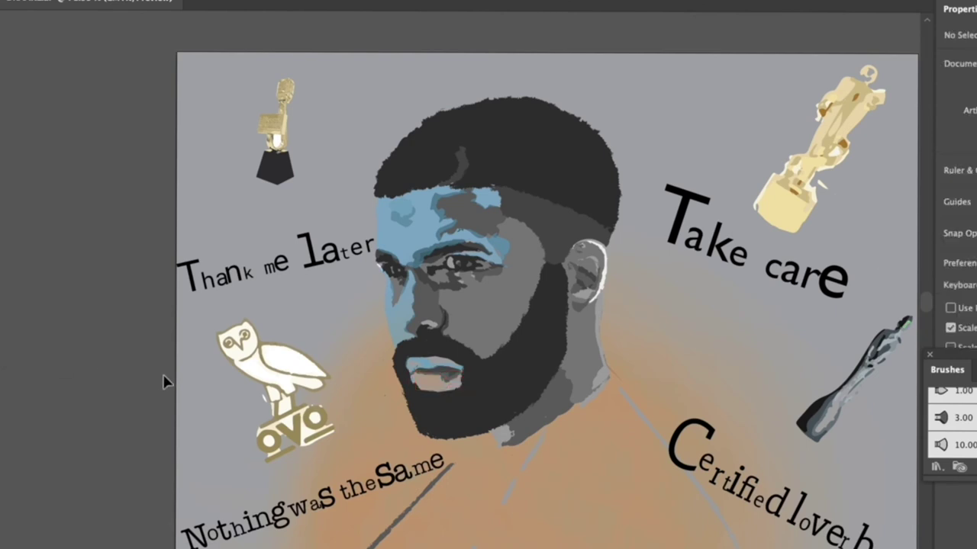
pyautogui.click(502, 437)
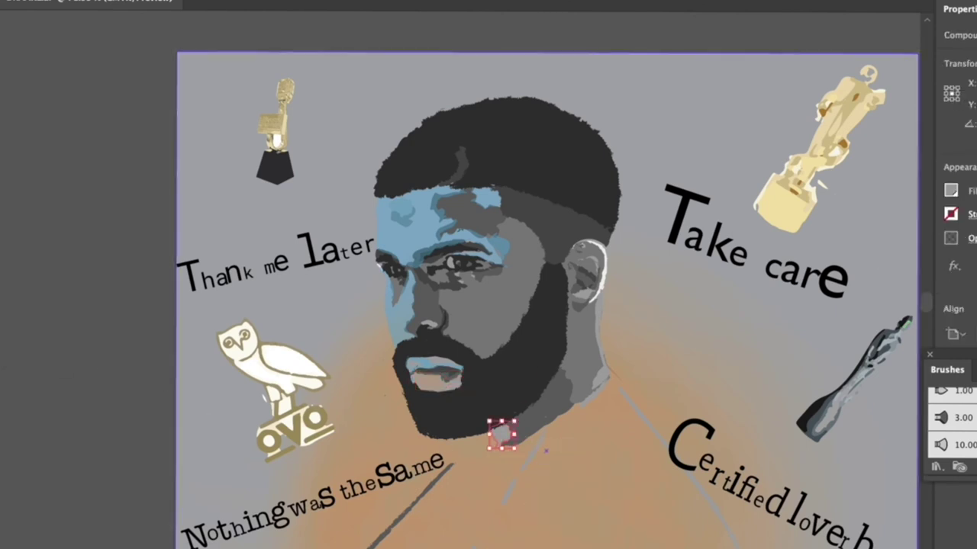
pyautogui.click(607, 364)
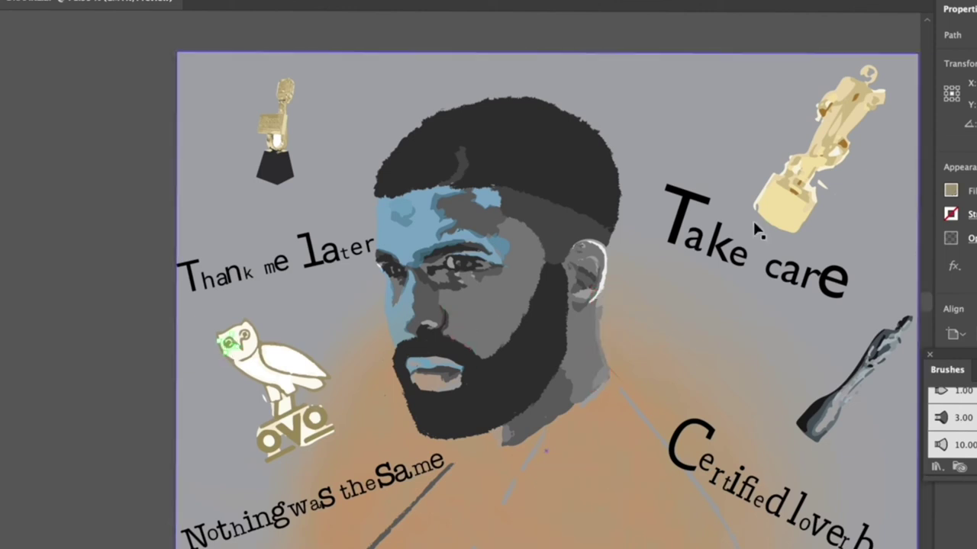
pyautogui.click(550, 219)
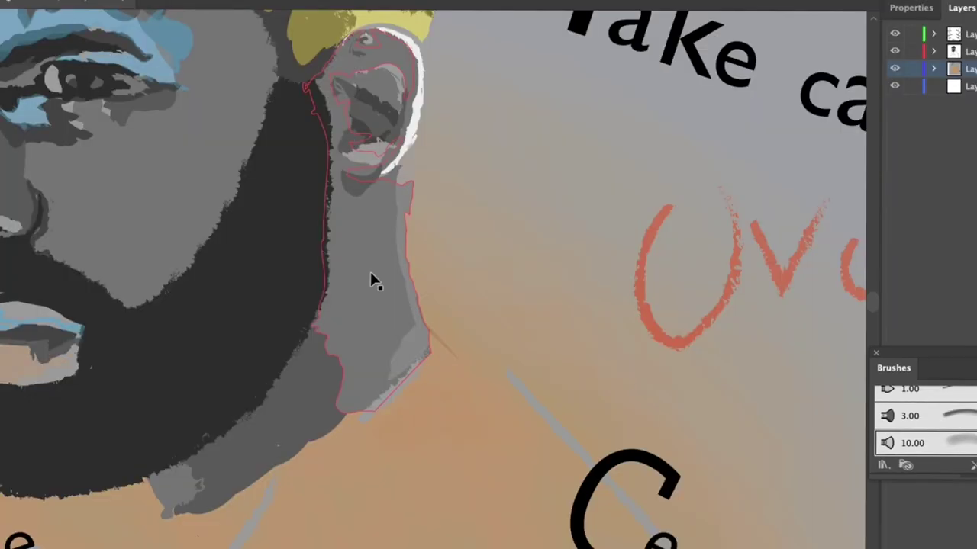
# Select the ear and neck shape and show its Fill colour swatches
pyautogui.click(370, 279)
pyautogui.click(896, 189)
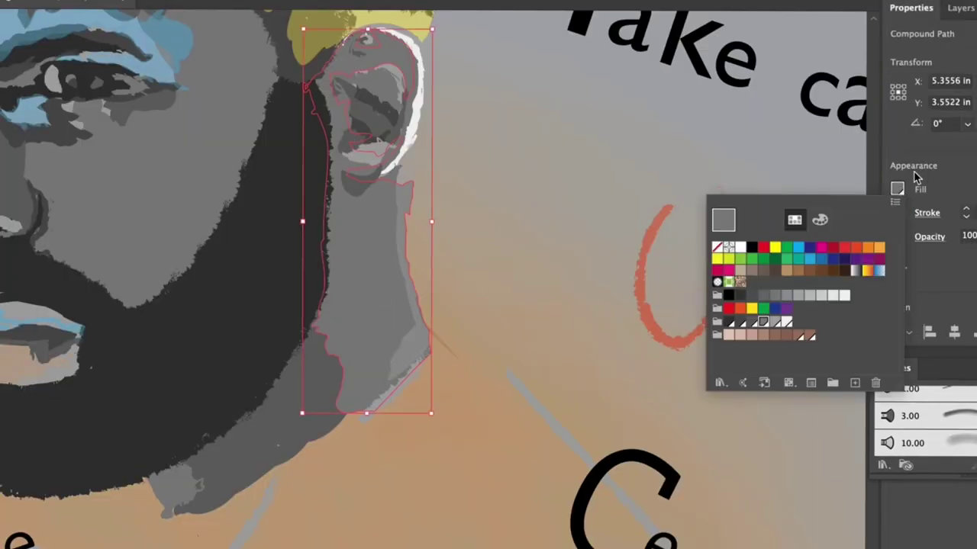